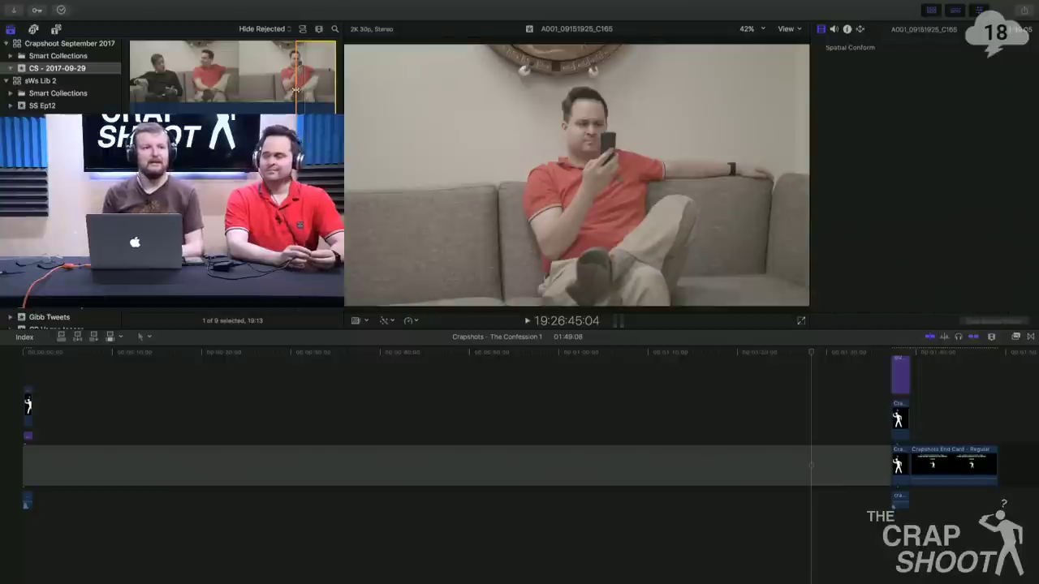
Preview clip A001_09151925_C165, shorten its marked range to 16:12, and insert it into the timeline's empty gap.
{"action": "key", "text": "space"}
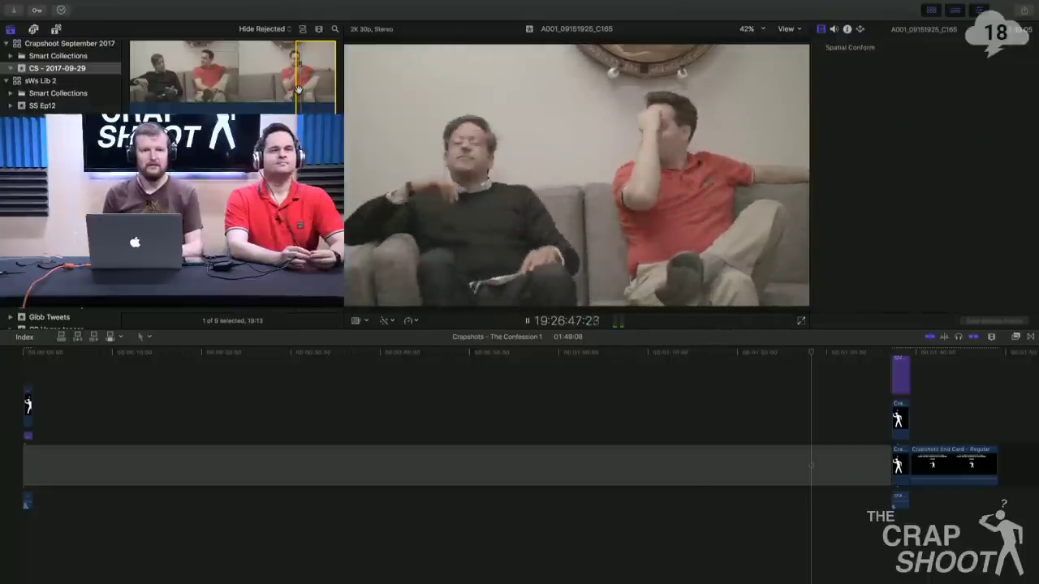
{"action": "key", "text": "space"}
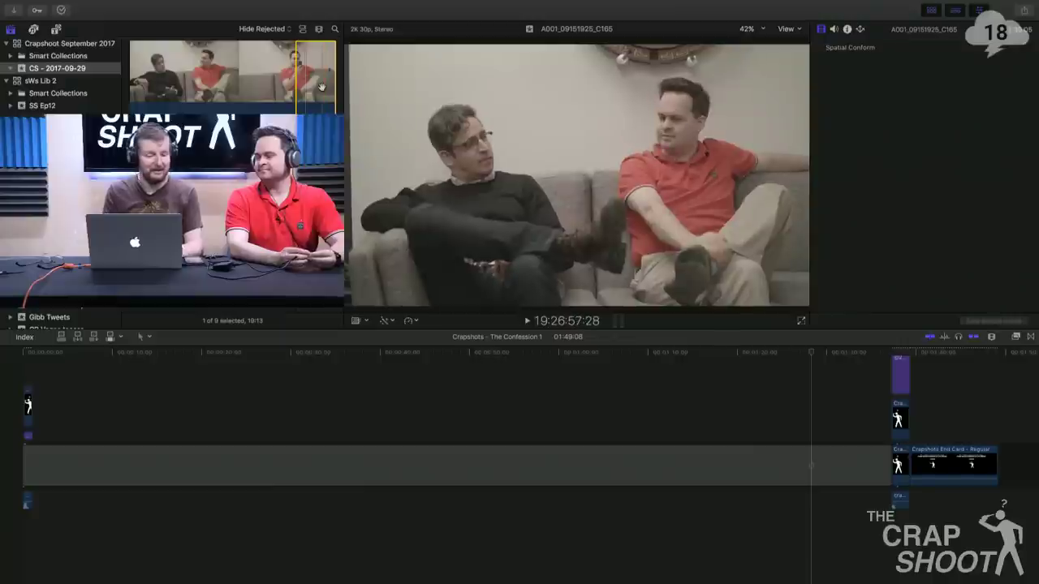
{"action": "key", "text": "space"}
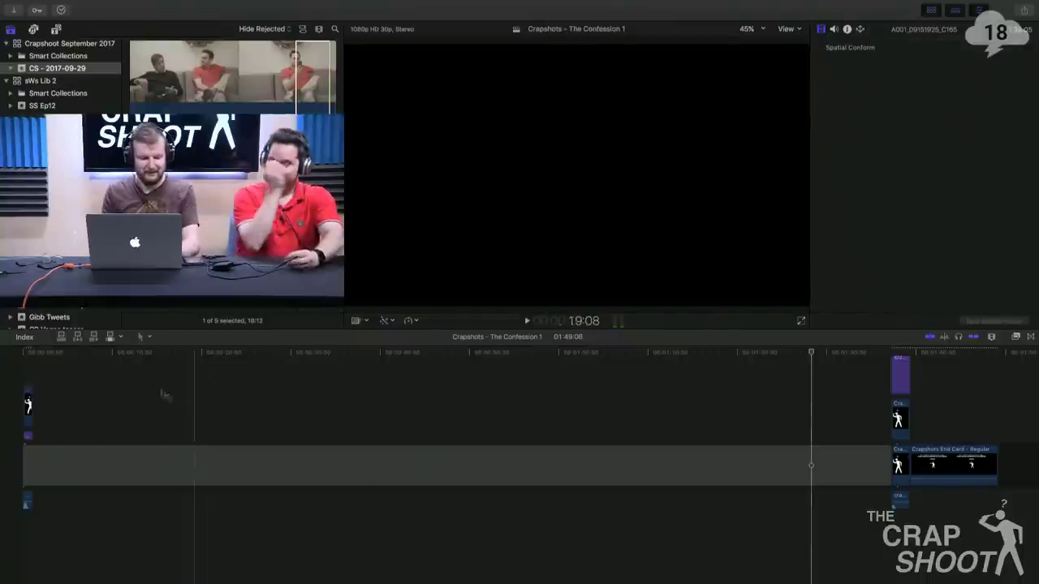
{"action": "key", "text": "w"}
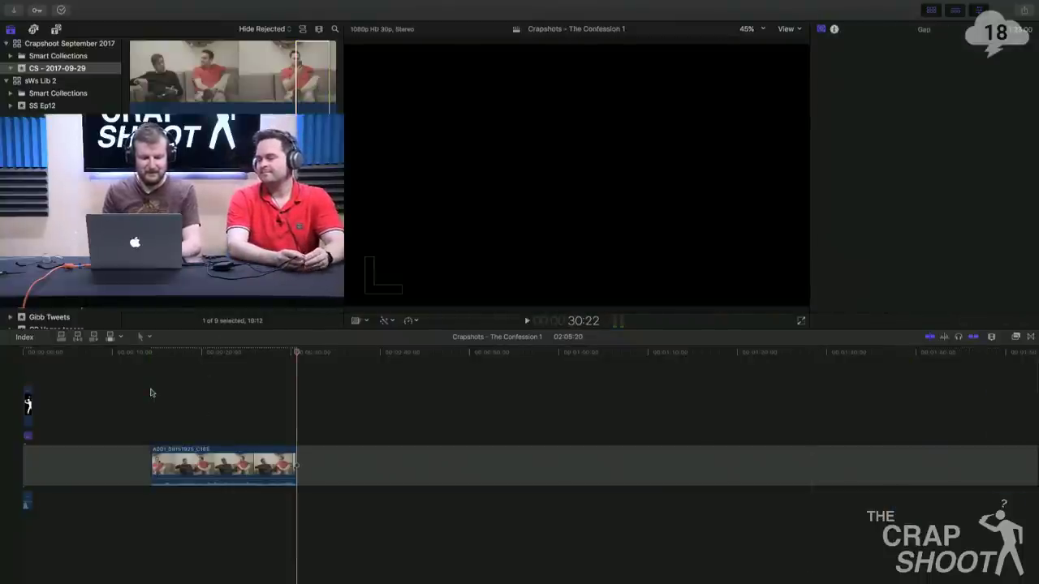
Insert the whole clip A001_09151940_C166 directly after the couch clip in the timeline.
{"action": "key", "text": "super+1"}
{"action": "key", "text": "Down"}
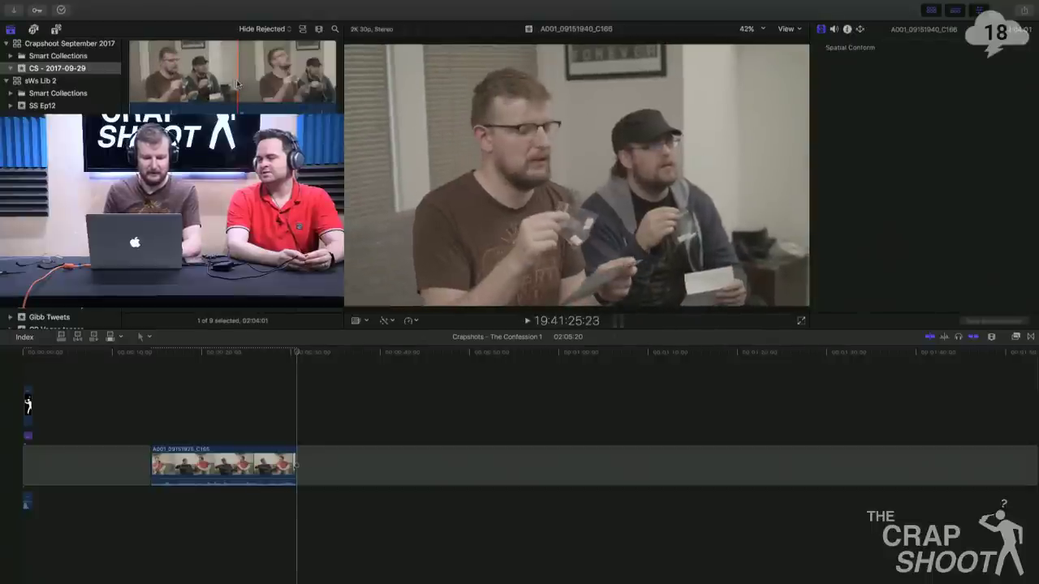
{"action": "key", "text": "w"}
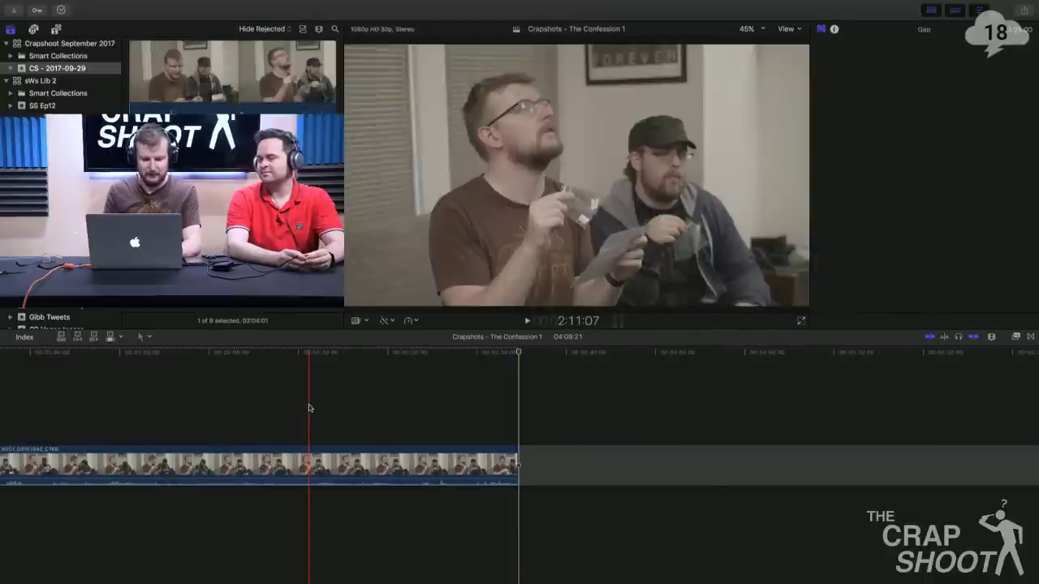
Trim the start of the C166 clip to where the envelope contents are taken out, and split the clip at 34:18.
{"action": "key", "text": "Up"}
{"action": "scroll", "coordinate": [308, 408], "scroll_direction": "right", "scroll_amount": 1}
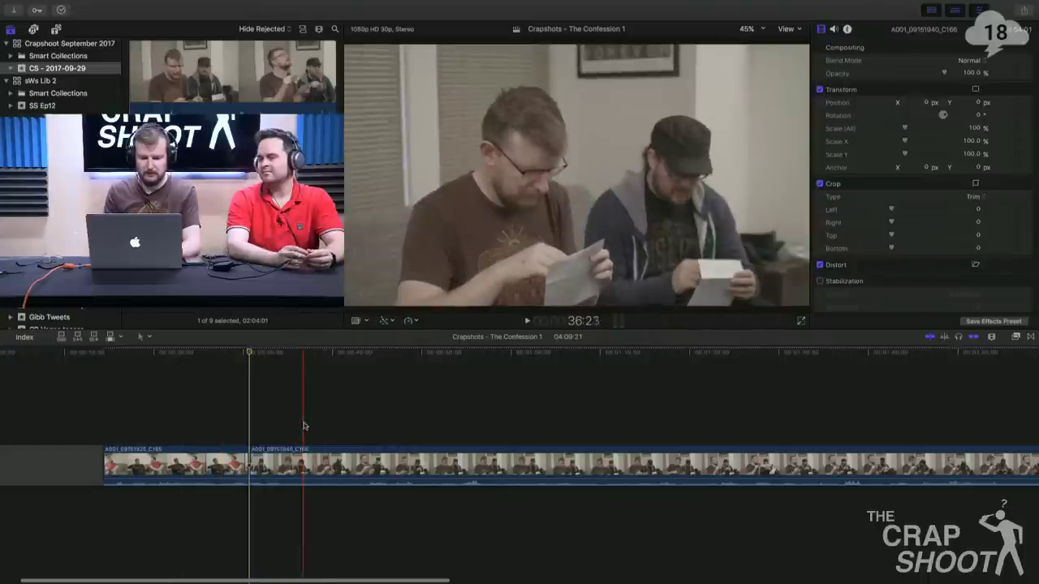
{"action": "key", "text": "alt+["}
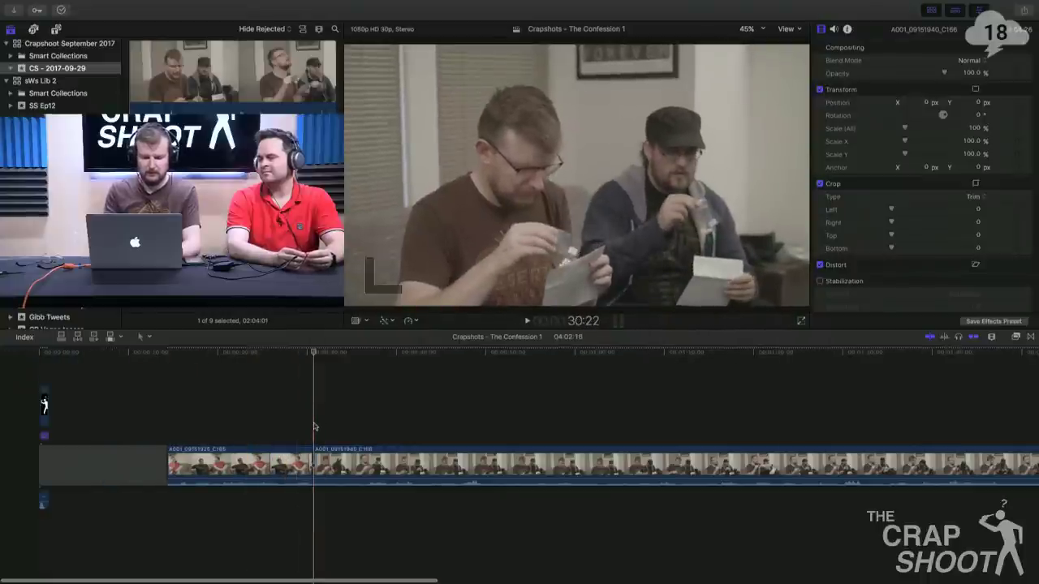
{"action": "key", "text": "space"}
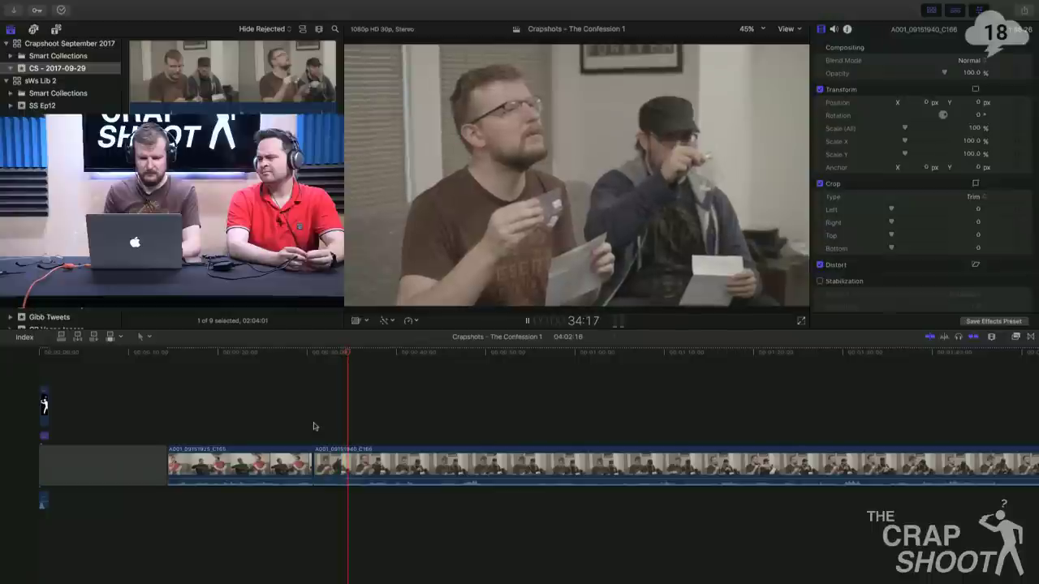
{"action": "key", "text": "super+b"}
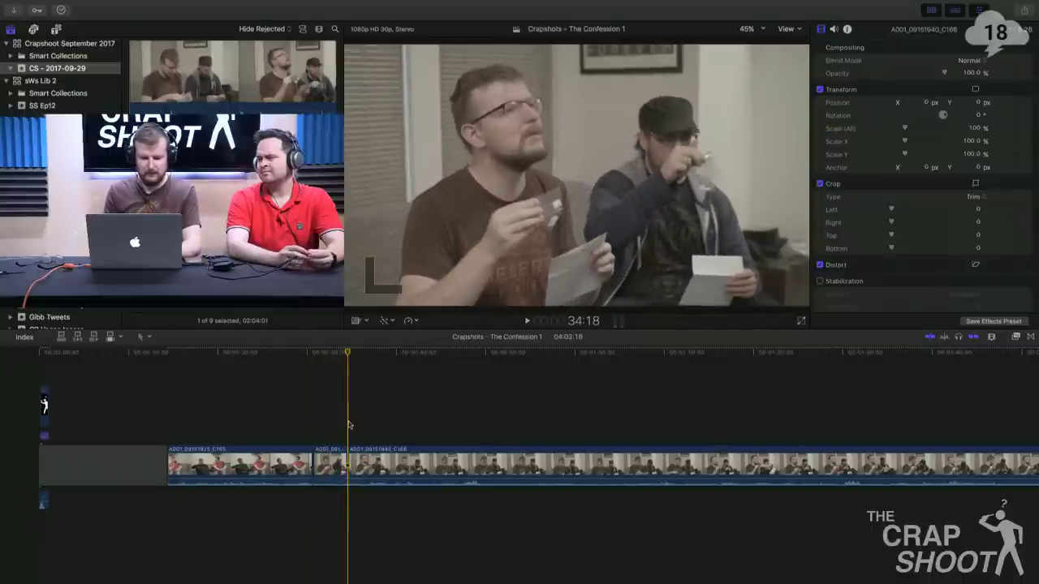
Trim the remaining C166 clip's start to the later dialogue line near 1:29 and split it again after that line.
{"action": "scroll", "coordinate": [349, 424], "scroll_direction": "right", "scroll_amount": 5}
{"action": "scroll", "coordinate": [349, 424], "scroll_direction": "right", "scroll_amount": 5}
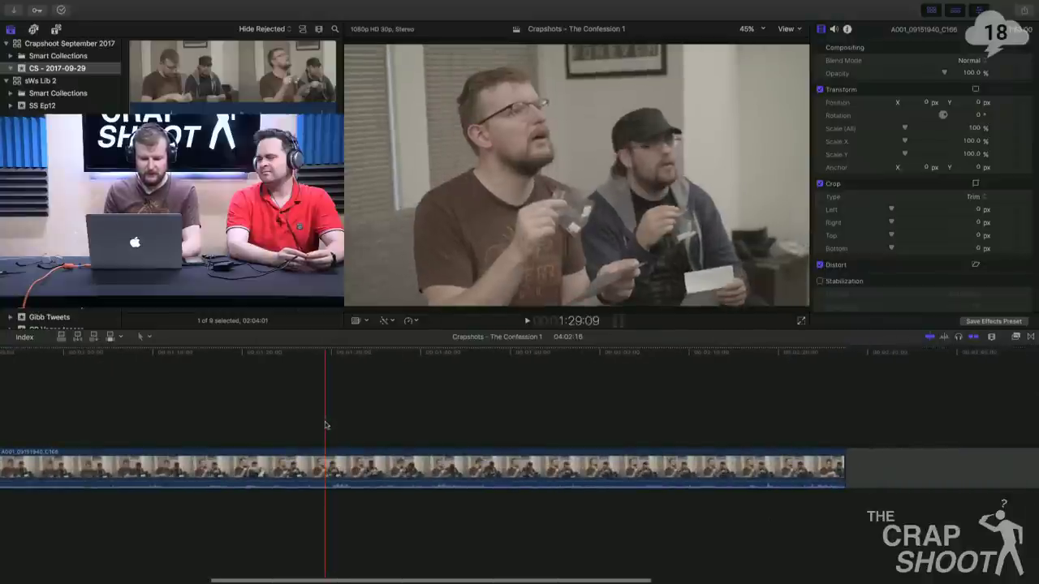
{"action": "key", "text": "space"}
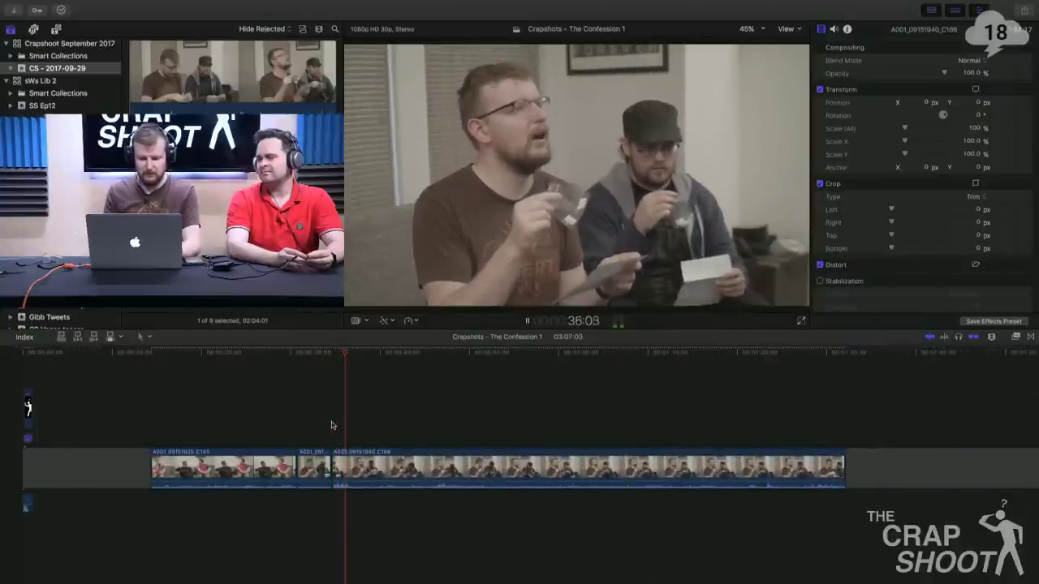
{"action": "key", "text": "b"}
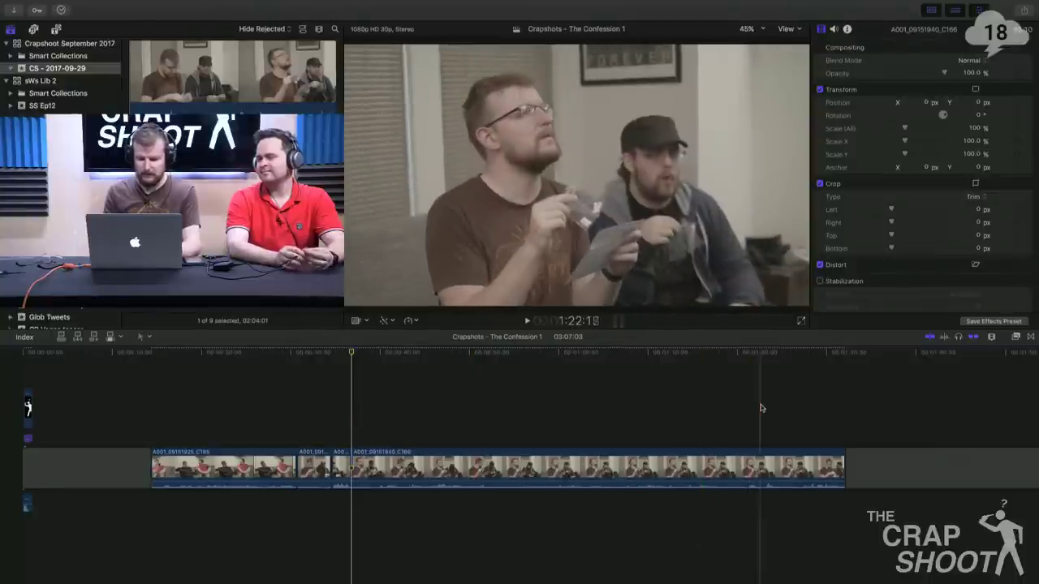
Trim the last C166 segment to between about 1:21:03 and 1:24:05, and shorten the opening gap to the title's length.
{"action": "key", "text": "space"}
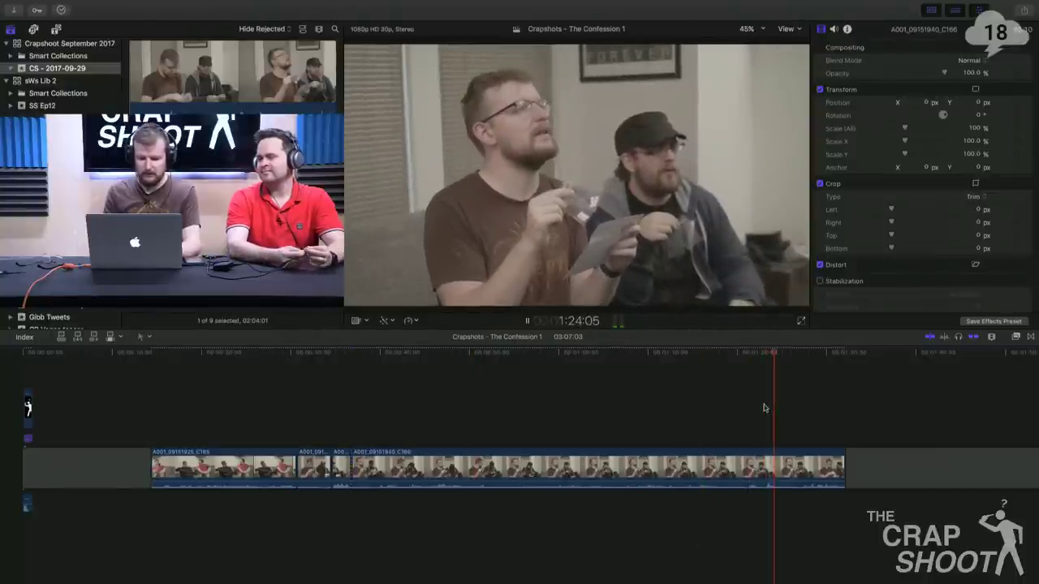
{"action": "key", "text": "alt+bracketright"}
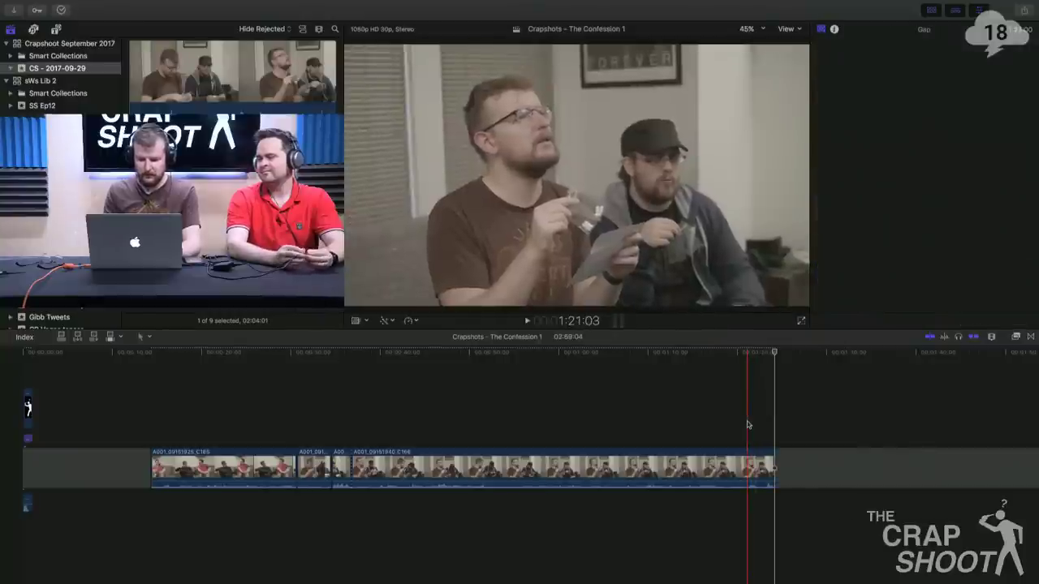
{"action": "key", "text": "alt+bracketleft"}
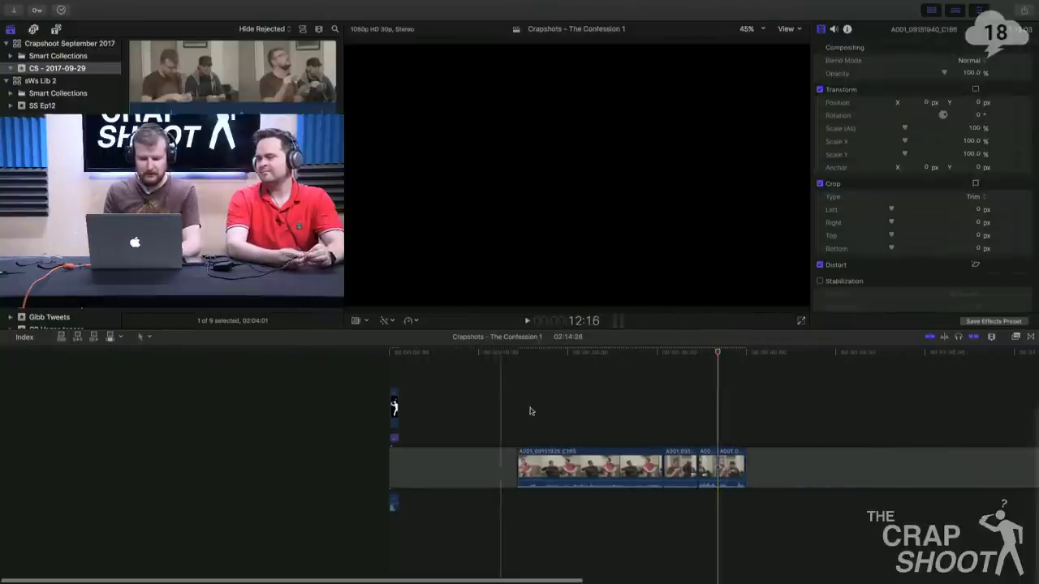
{"action": "left_click_drag", "start_coordinate": [512, 467], "coordinate": [396, 469]}
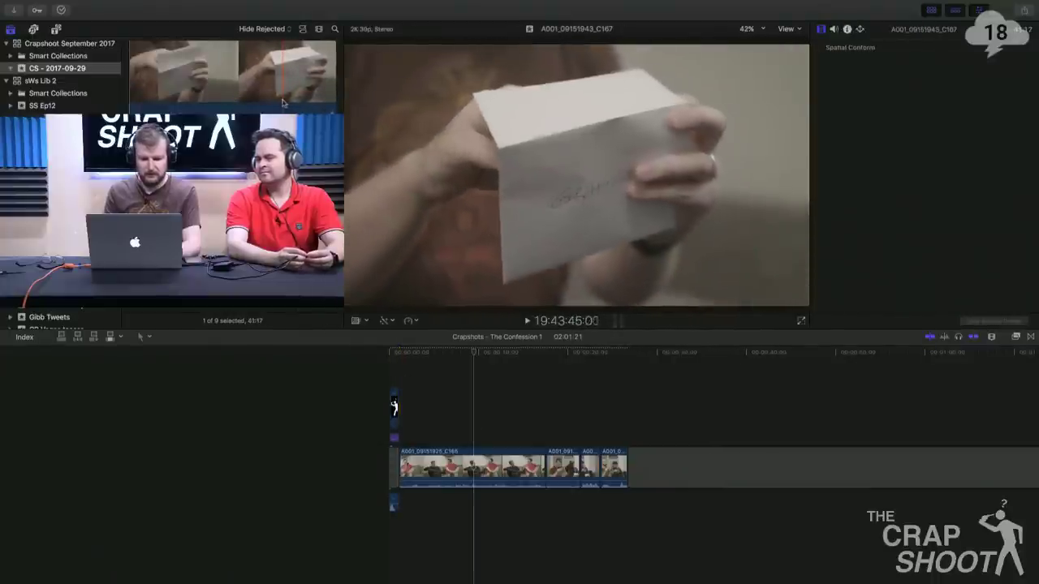
Mark a 2:18 range of the envelope close-up in clip A001_09151943_C167 and insert it before the first C166 segment.
{"action": "key", "text": "i"}
{"action": "key", "text": "space"}
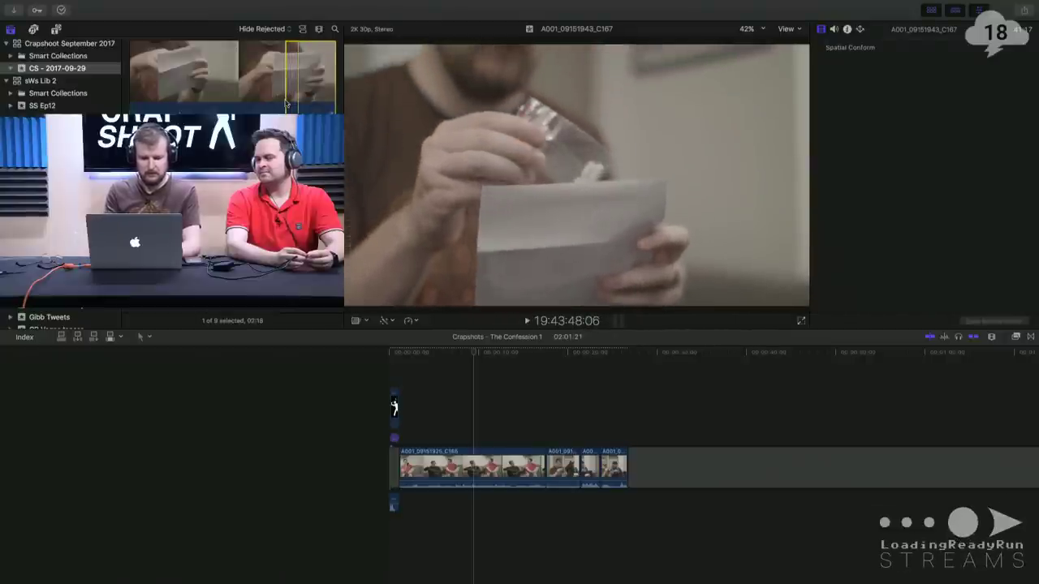
{"action": "key", "text": "w"}
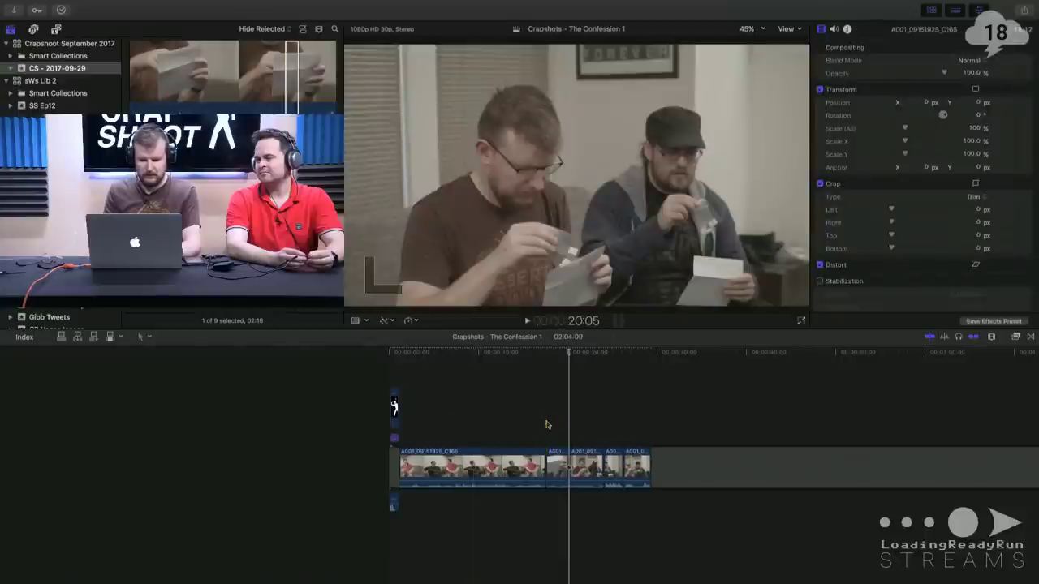
Add the whole clip A001_09151944_C168 after the last C166 segment, ahead of the remaining gap.
{"action": "left_click", "coordinate": [231, 211]}
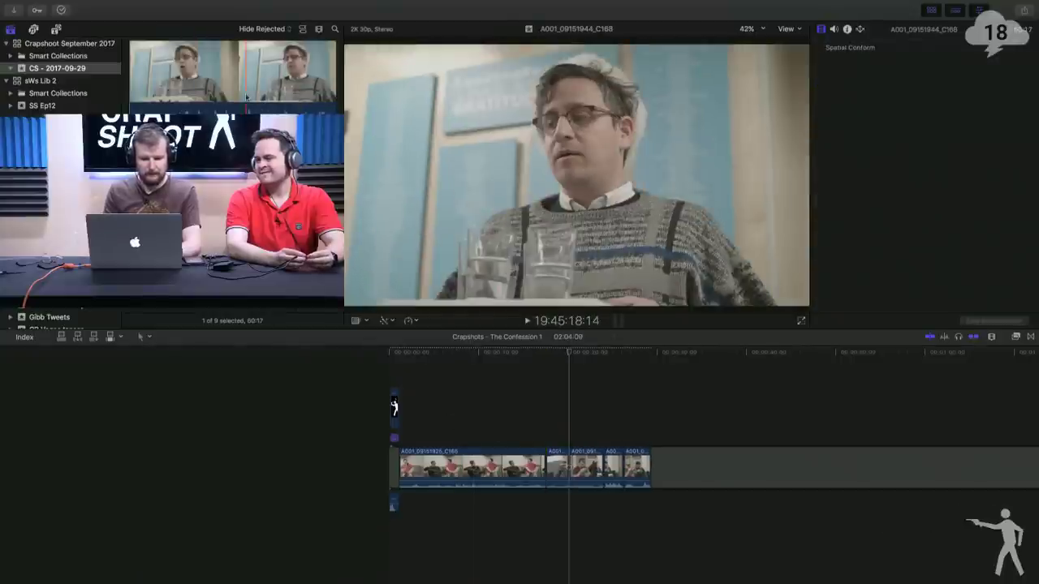
{"action": "key", "text": "e"}
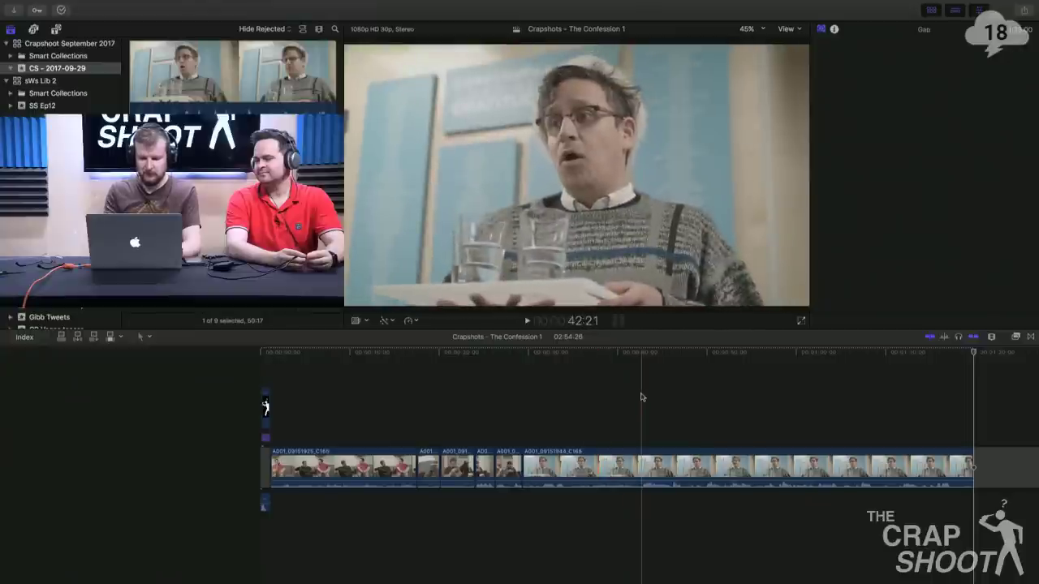
{"action": "key", "text": "alt+["}
{"action": "key", "text": "space"}
{"action": "scroll", "coordinate": [641, 397], "scroll_direction": "right", "scroll_amount": 3}
{"action": "key", "text": "super+z"}
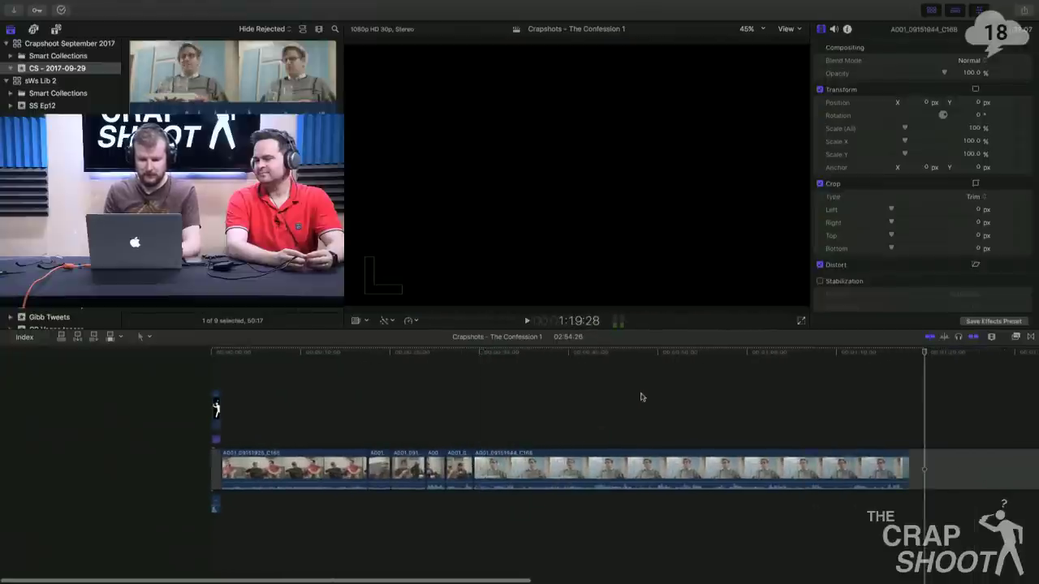
Trim the start of the C168 clip to about 31:17 and split it after the first line.
{"action": "left_click", "coordinate": [493, 403]}
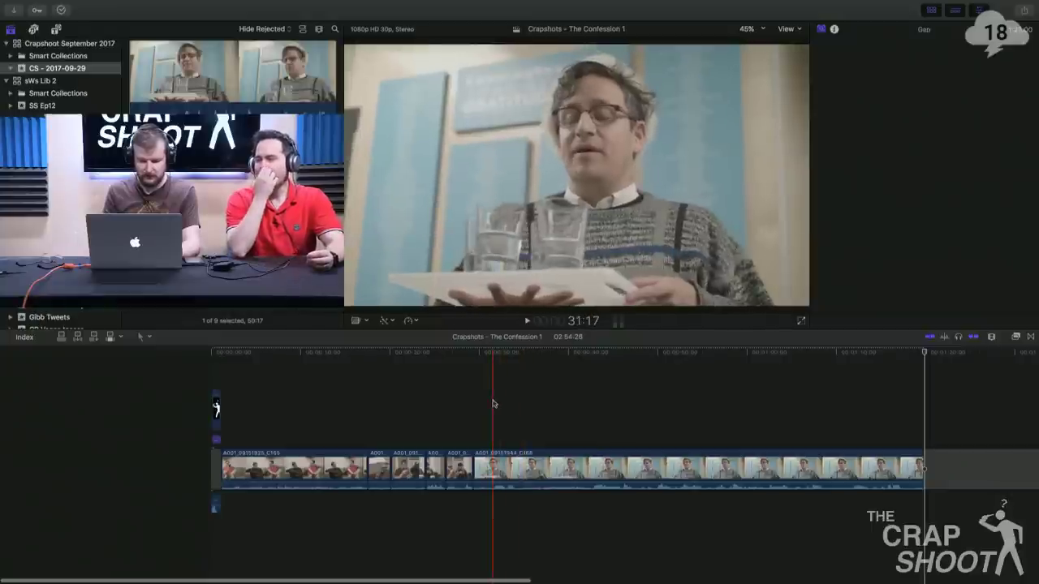
{"action": "key", "text": "space"}
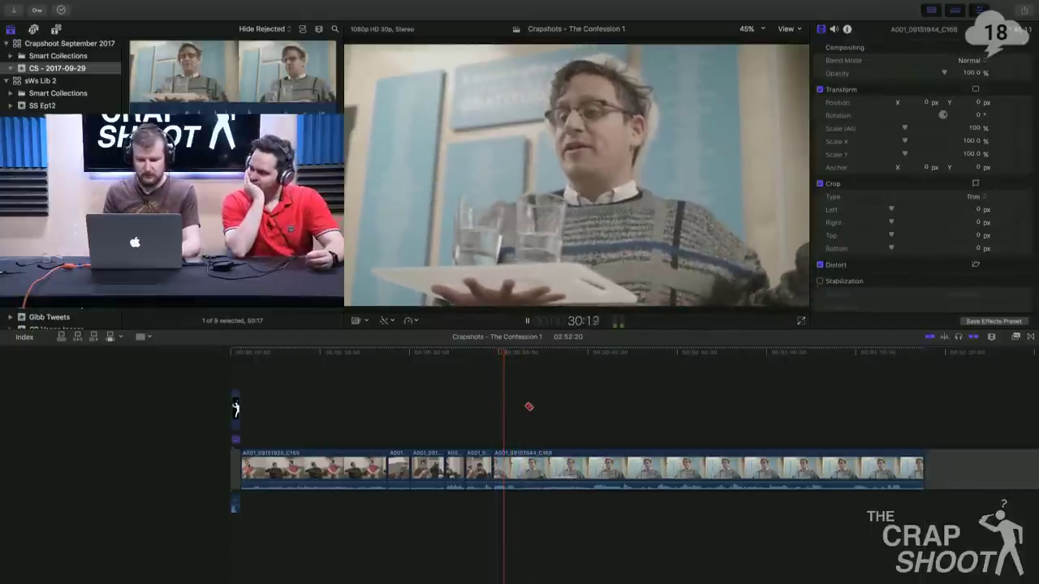
{"action": "key", "text": "space"}
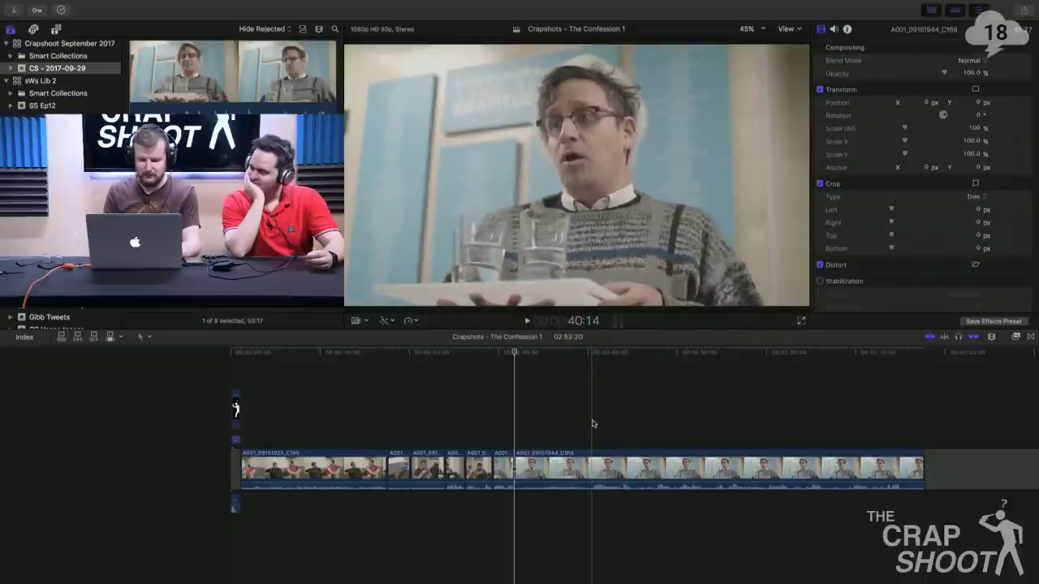
Trim the remaining C168 segment's start to about 40:14 and split it where that line ends.
{"action": "key", "text": "space"}
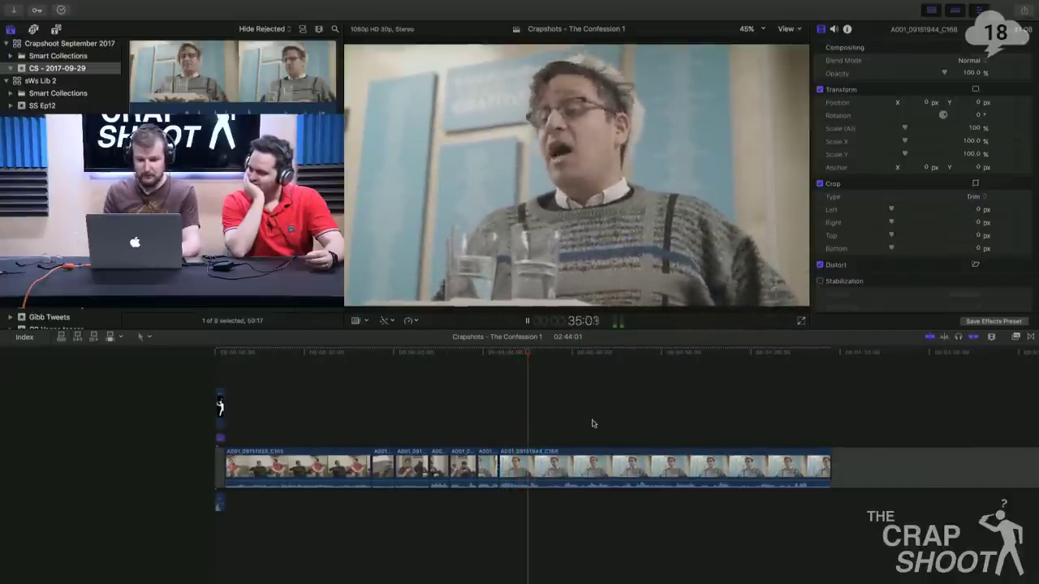
{"action": "key", "text": "space"}
{"action": "key", "text": "b"}
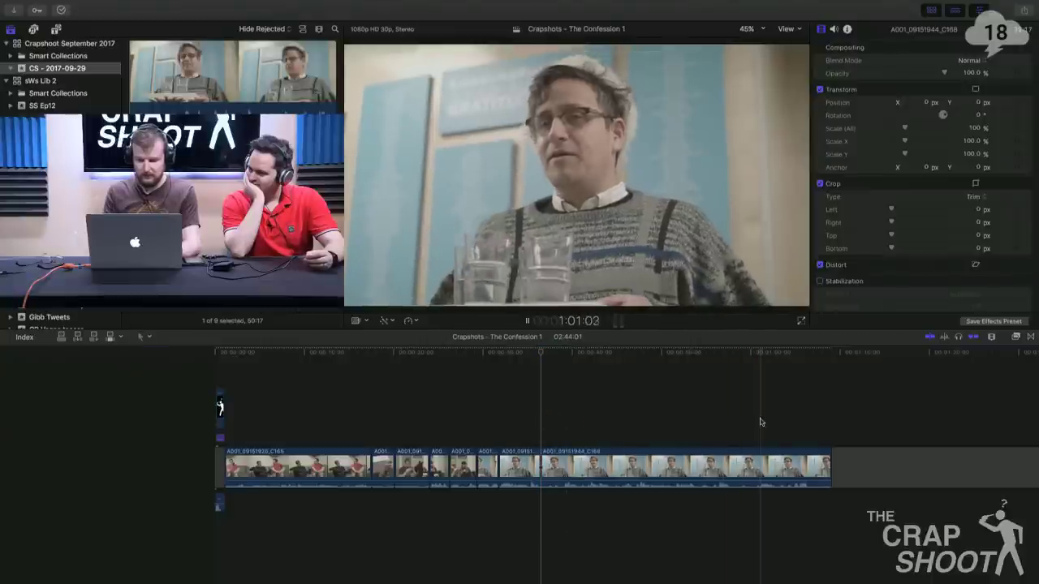
Trim the final C168 segment to the closing reaction, starting near 1:04 in the uncut timeline and ending at timeline position 38:07.
{"action": "key", "text": "space"}
{"action": "scroll", "coordinate": [759, 422], "scroll_direction": "right", "scroll_amount": 2}
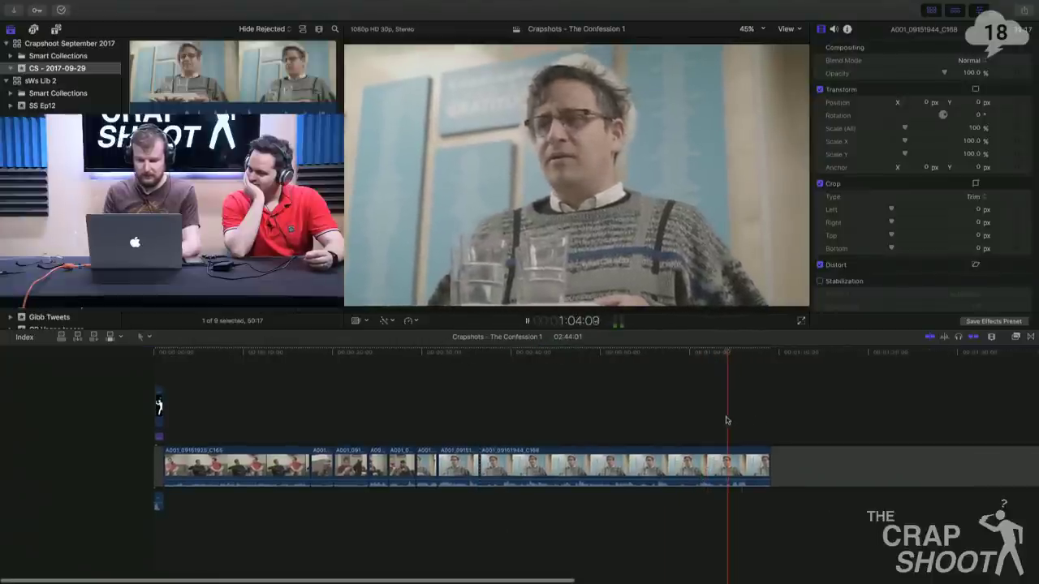
{"action": "key", "text": "space"}
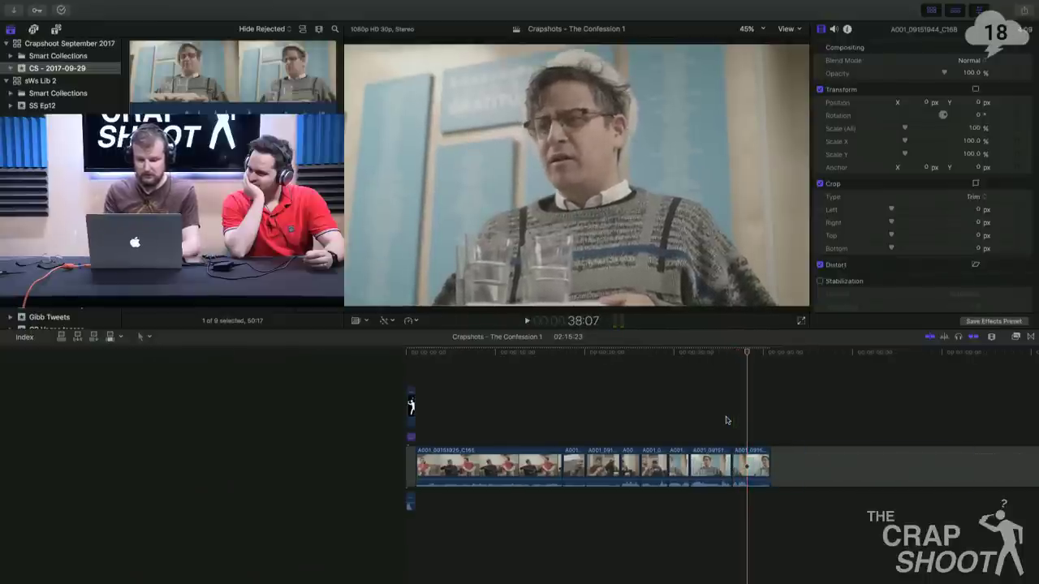
{"action": "key", "text": "alt+]"}
Rearrange the segments so C168 shots alternate with the C166 reactions, and delete the leftover gap before the end titles.
{"action": "left_click_drag", "start_coordinate": [680, 467], "coordinate": [659, 475]}
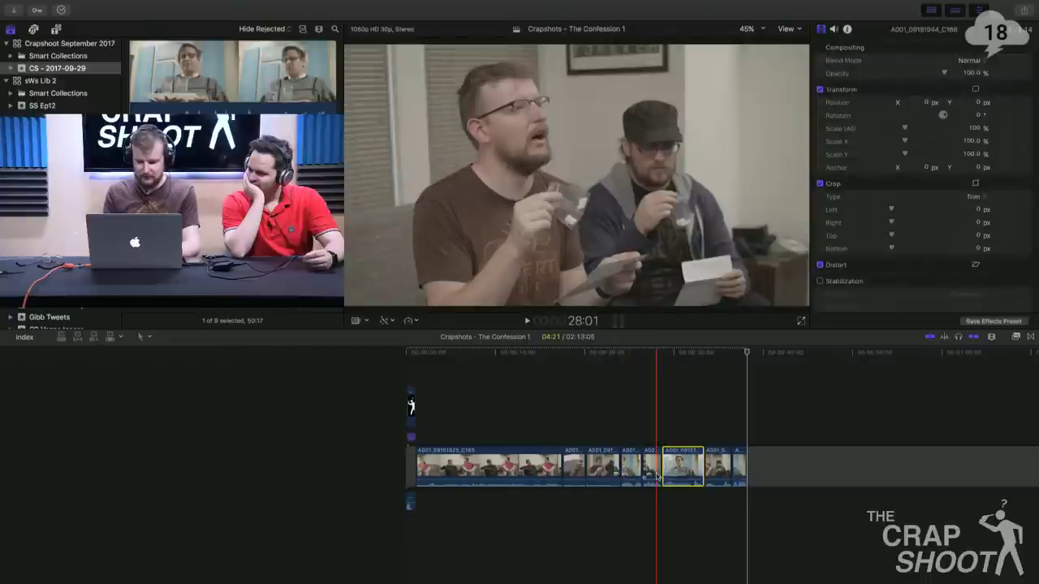
{"action": "scroll", "coordinate": [657, 477], "scroll_direction": "right", "scroll_amount": 10}
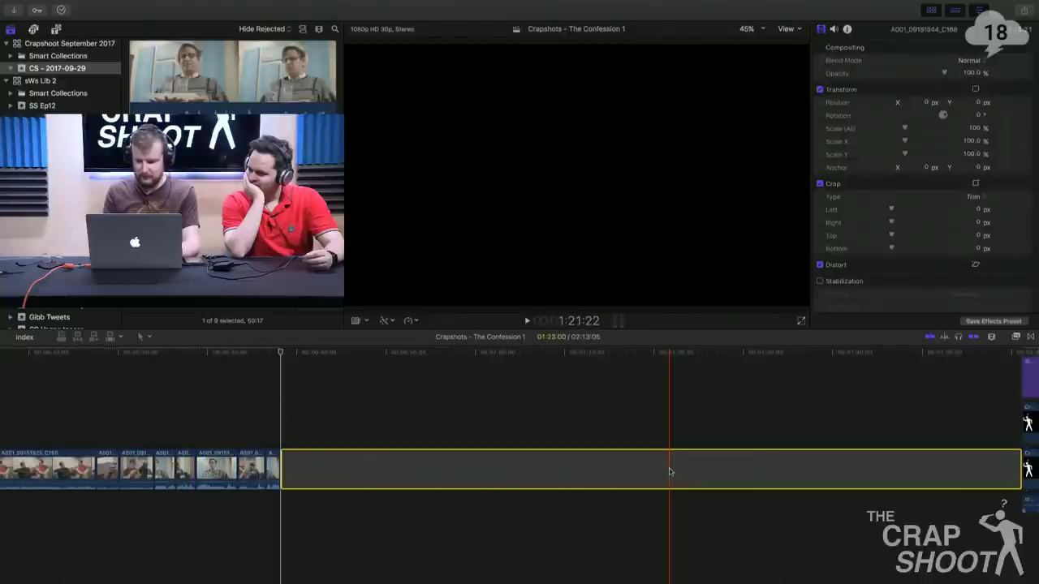
{"action": "left_click", "coordinate": [670, 471]}
{"action": "key", "text": "Delete"}
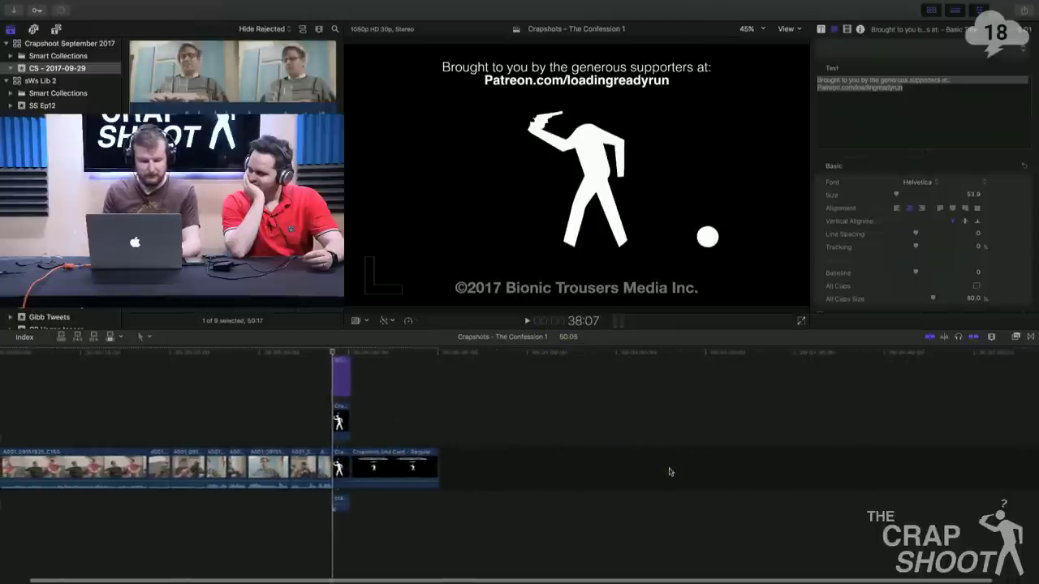
Play the edit from its beginning and raise the audio volume of the opening couch clip to 6.0 dB.
{"action": "scroll", "coordinate": [669, 472], "scroll_direction": "left", "scroll_amount": 3}
{"action": "key", "text": "Up"}
{"action": "key", "text": "Up"}
{"action": "key", "text": "space"}
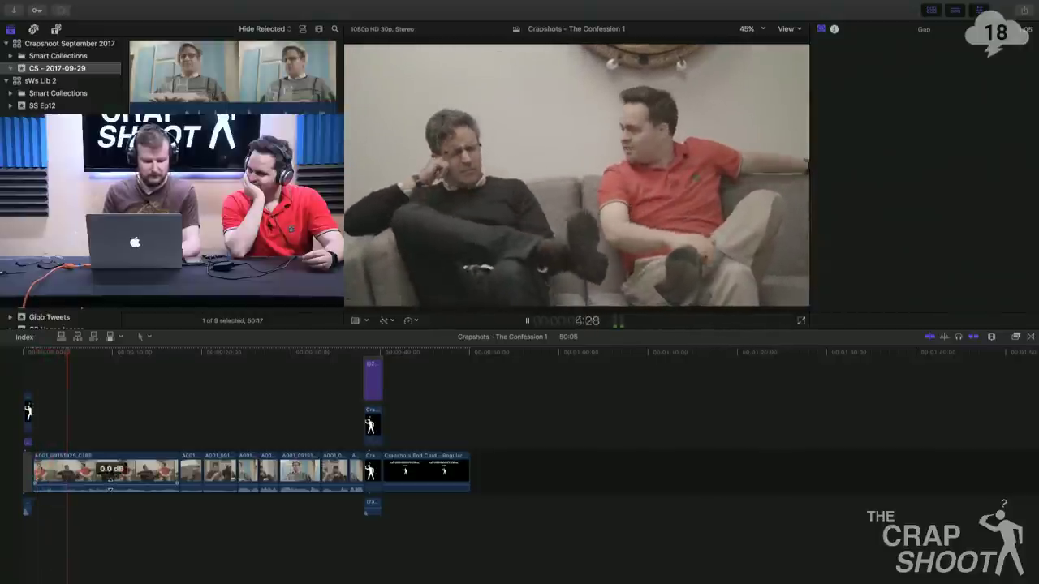
{"action": "left_click_drag", "start_coordinate": [110, 481], "coordinate": [110, 478]}
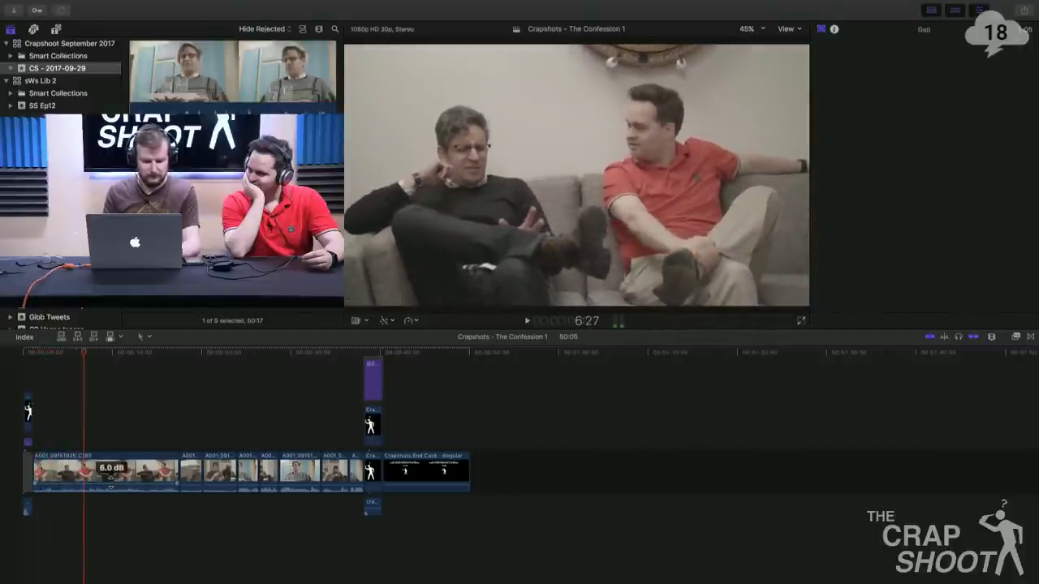
{"action": "left_click", "coordinate": [117, 472]}
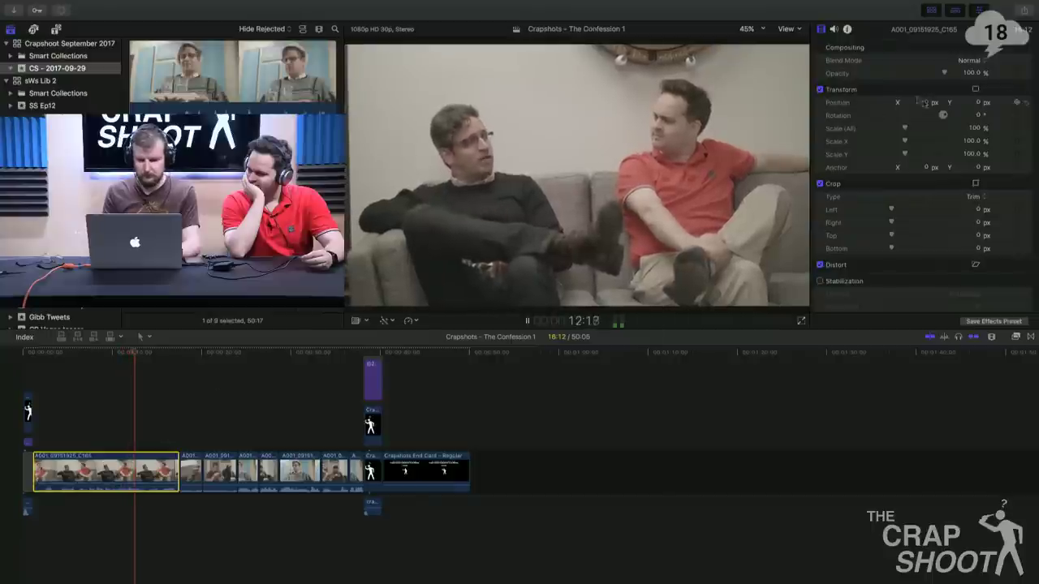
Apply noise removal at 12% to the audio of the opening couch clip C165, leaving its loudness adjustment off.
{"action": "left_click", "coordinate": [833, 30]}
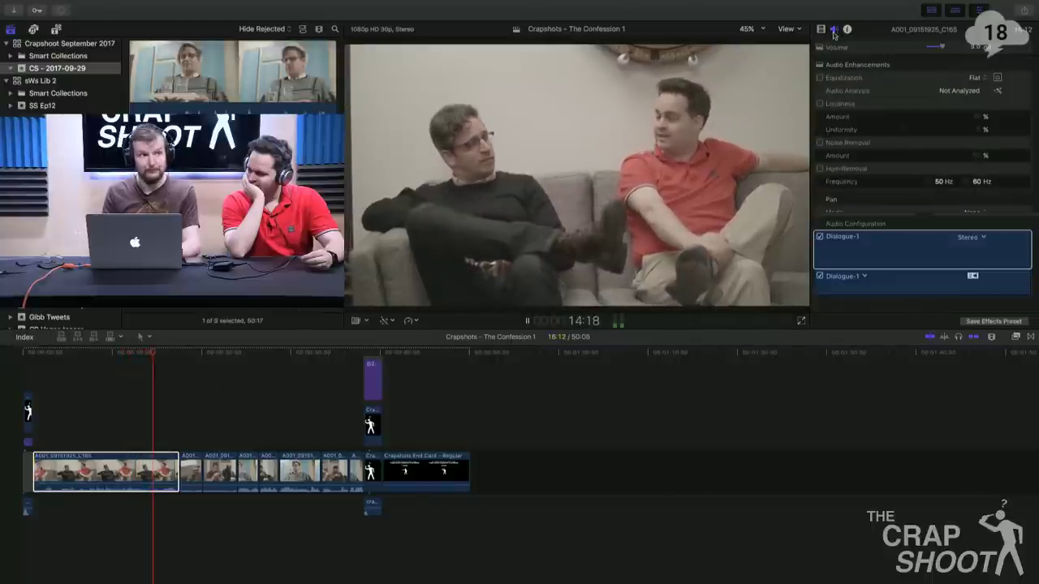
{"action": "left_click", "coordinate": [820, 103]}
{"action": "left_click", "coordinate": [820, 104]}
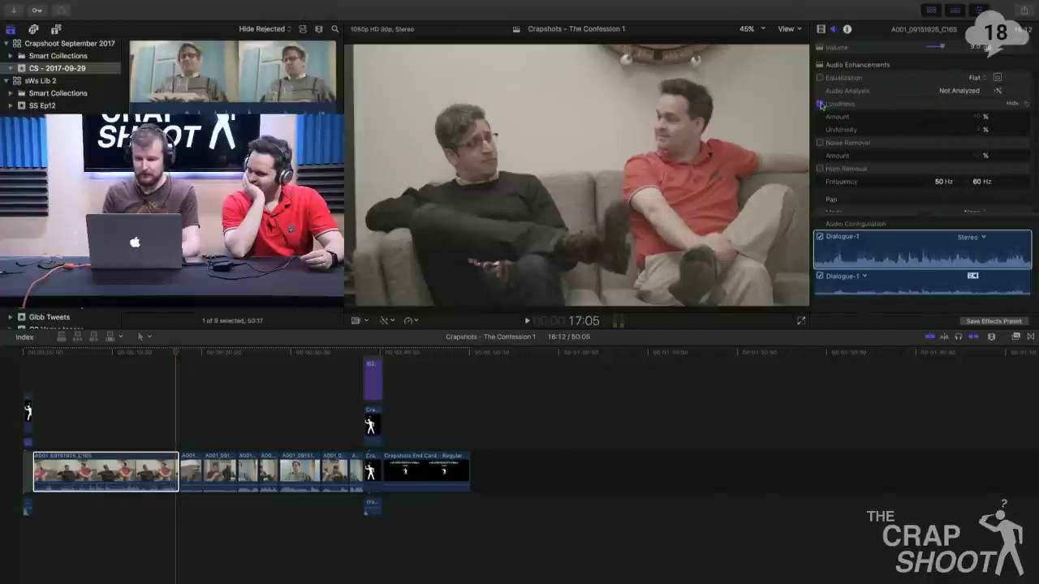
{"action": "left_click", "coordinate": [820, 142]}
{"action": "left_click_drag", "start_coordinate": [921, 155], "coordinate": [903, 155]}
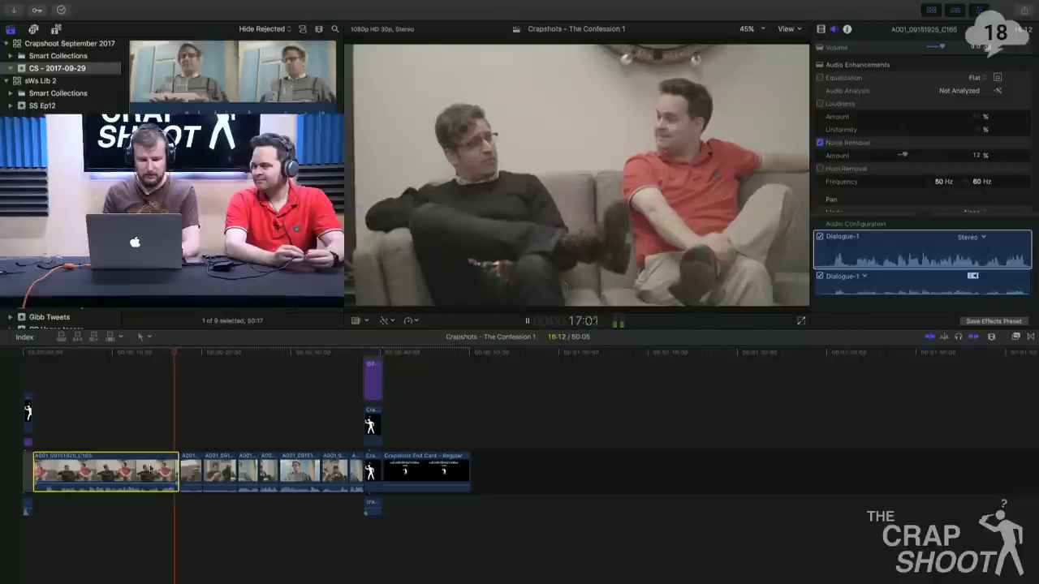
{"action": "key", "text": "space"}
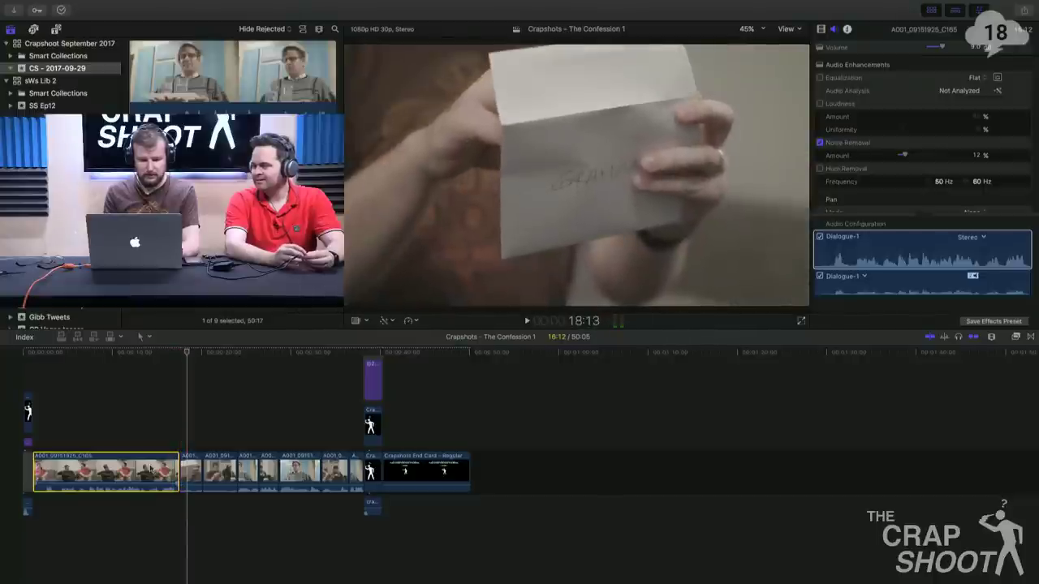
Review the envelope close-up C167 from its first frame at 17:17 and trim its start forward to 17:29.
{"action": "key", "text": "Up"}
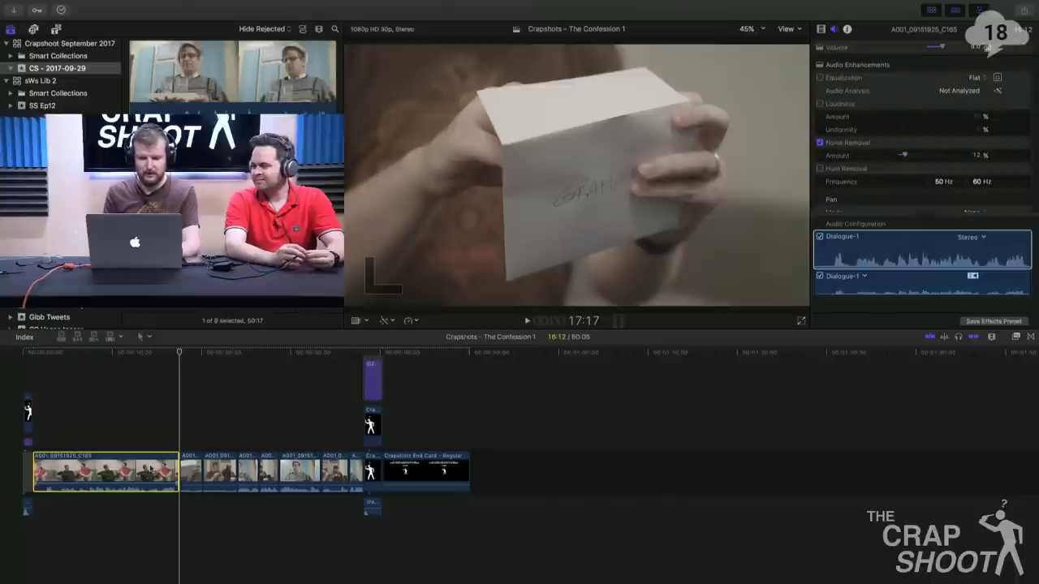
{"action": "left_click", "coordinate": [176, 407]}
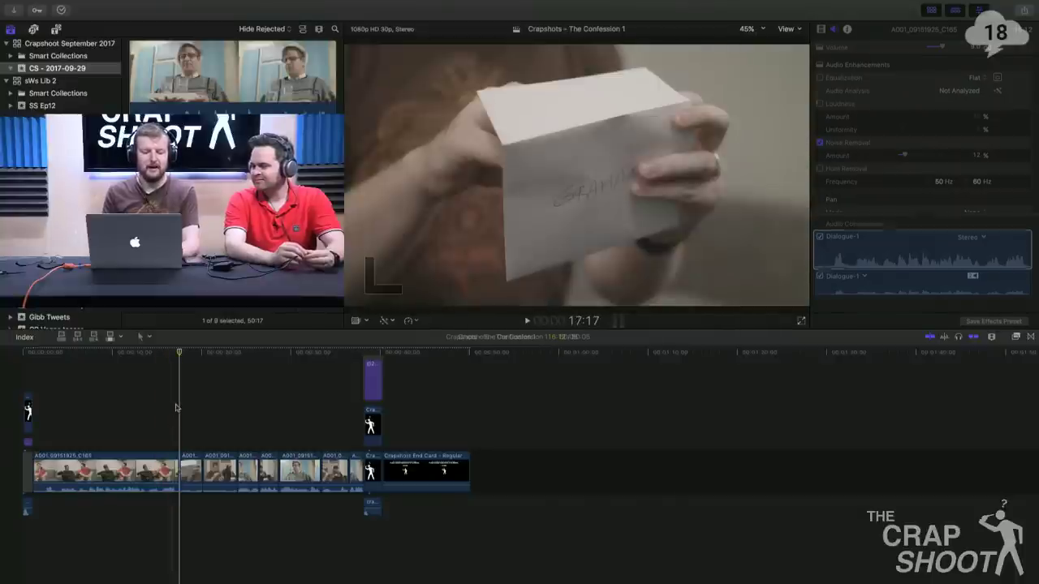
{"action": "key", "text": "space"}
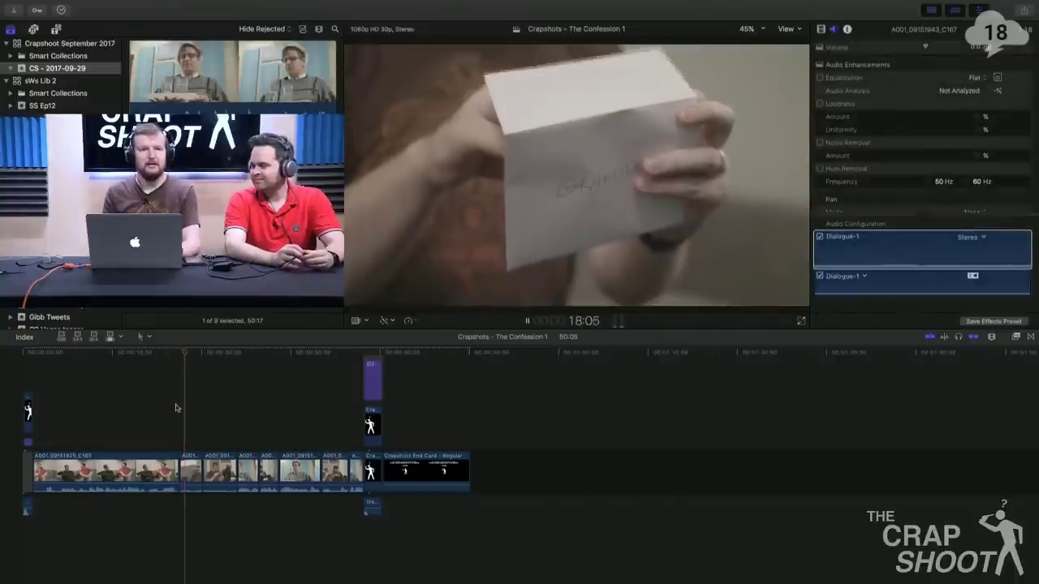
{"action": "key", "text": "space"}
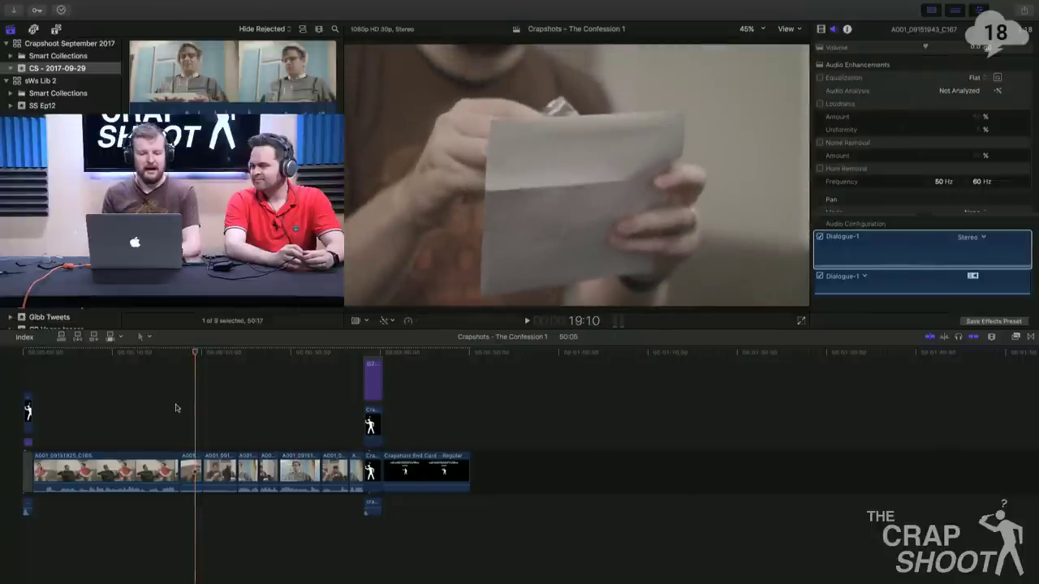
{"action": "left_click", "coordinate": [176, 408]}
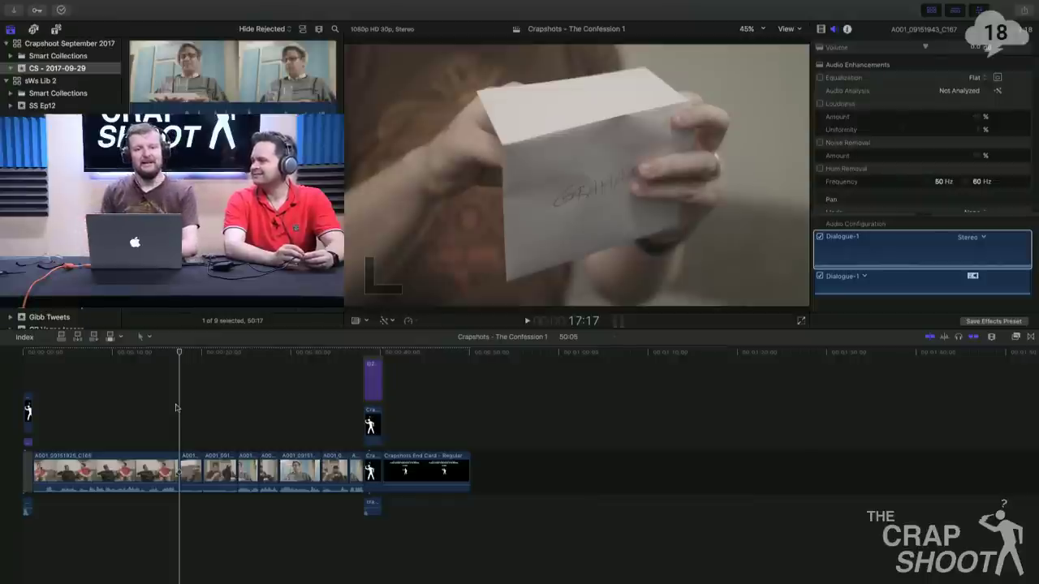
{"action": "key", "text": "space"}
{"action": "key", "text": "Up"}
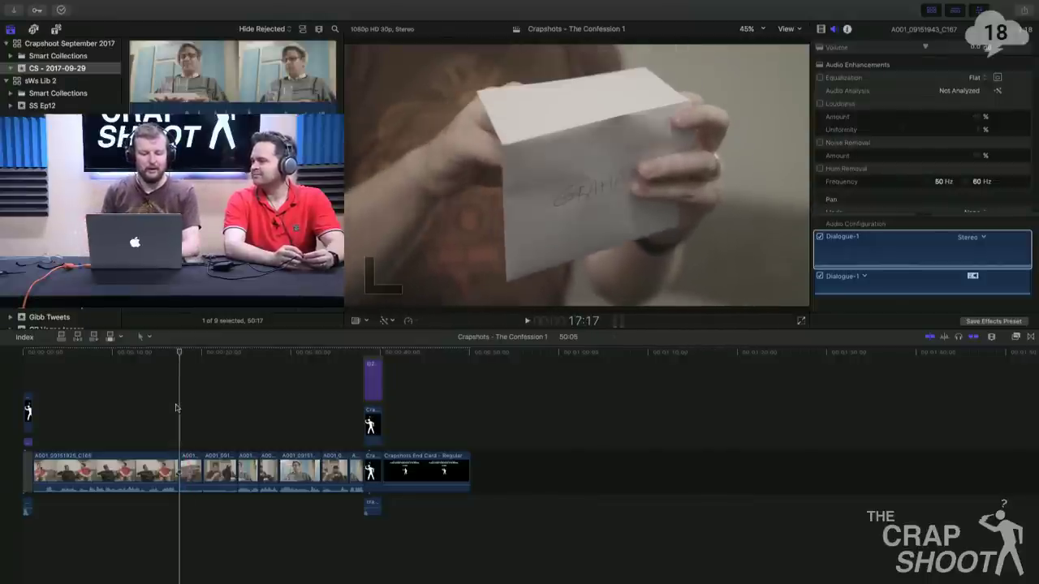
{"action": "key", "text": "Right"}
{"action": "key", "text": "Right"}
{"action": "key", "text": "Right"}
{"action": "key", "text": "Right"}
{"action": "key", "text": "Right"}
{"action": "key", "text": "Right"}
{"action": "key", "text": "Right"}
{"action": "key", "text": "Right"}
{"action": "key", "text": "Right"}
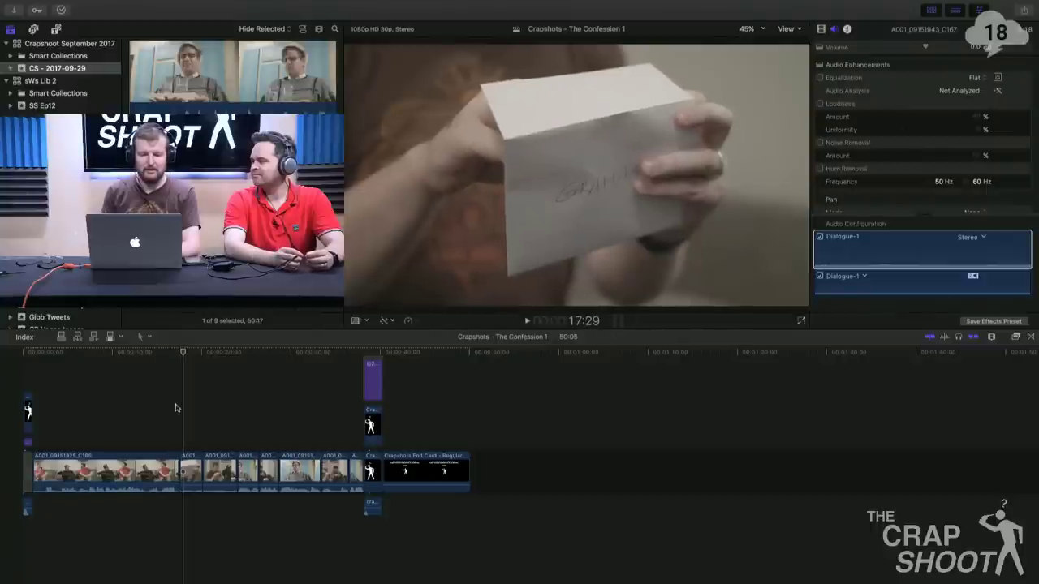
{"action": "key", "text": "space"}
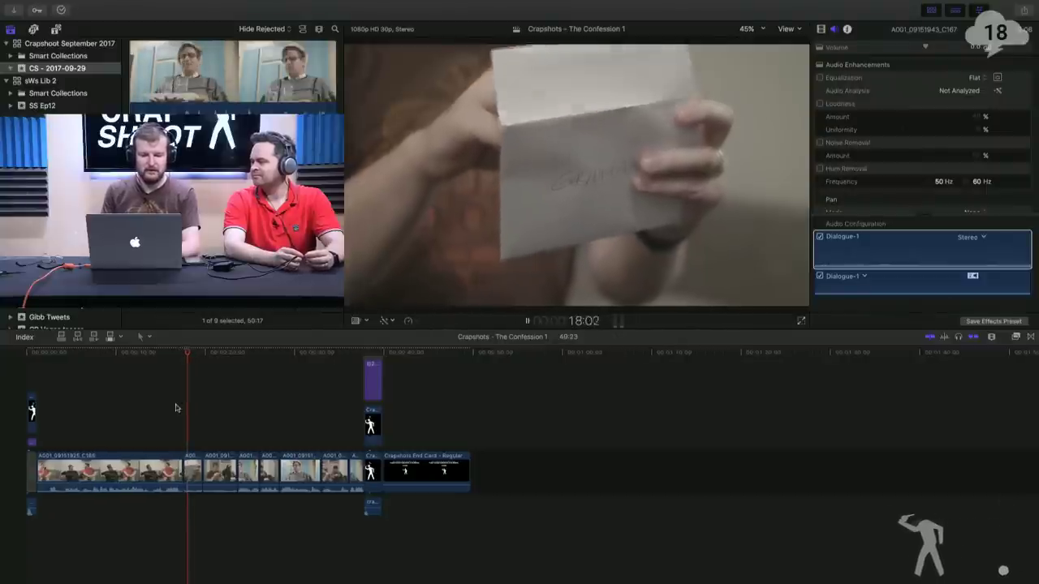
Compare the frames on either side of the cut at 19:23 between the envelope close-up and the wide C166 shot.
{"action": "key", "text": "space"}
{"action": "key", "text": "Left"}
{"action": "key", "text": "Right"}
{"action": "key", "text": "Left"}
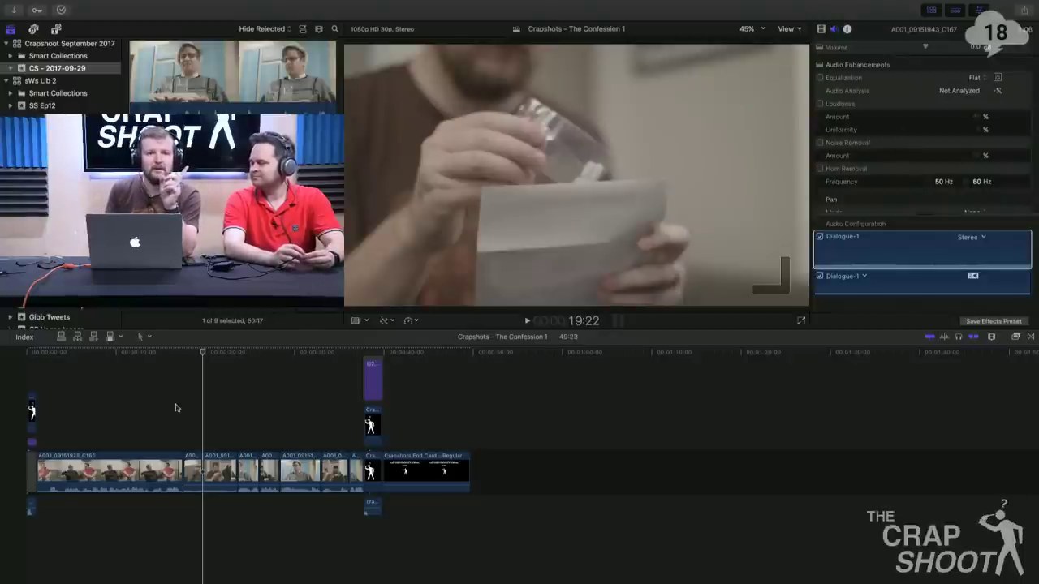
{"action": "key", "text": "Right"}
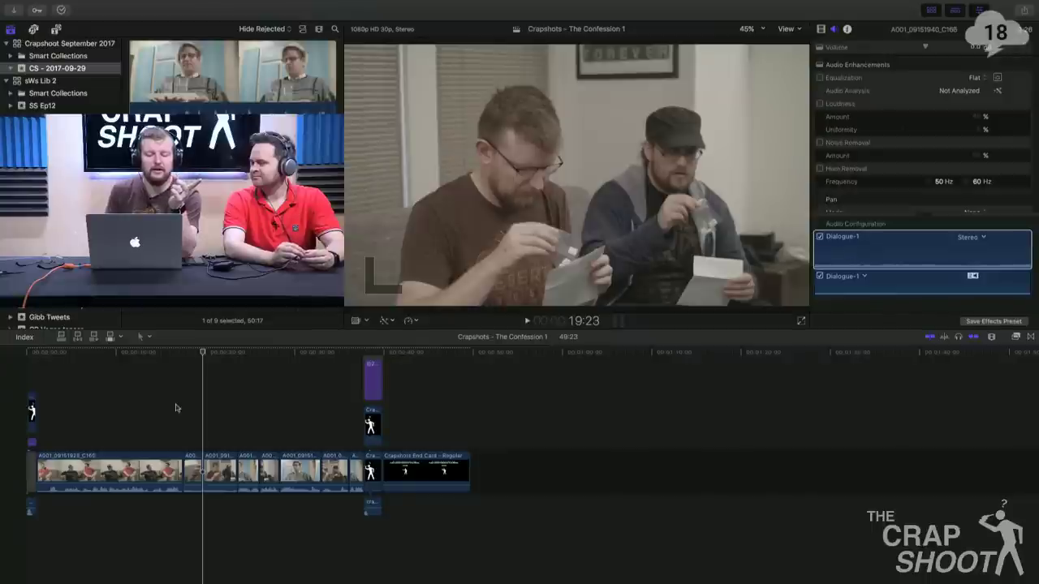
{"action": "key", "text": "Left"}
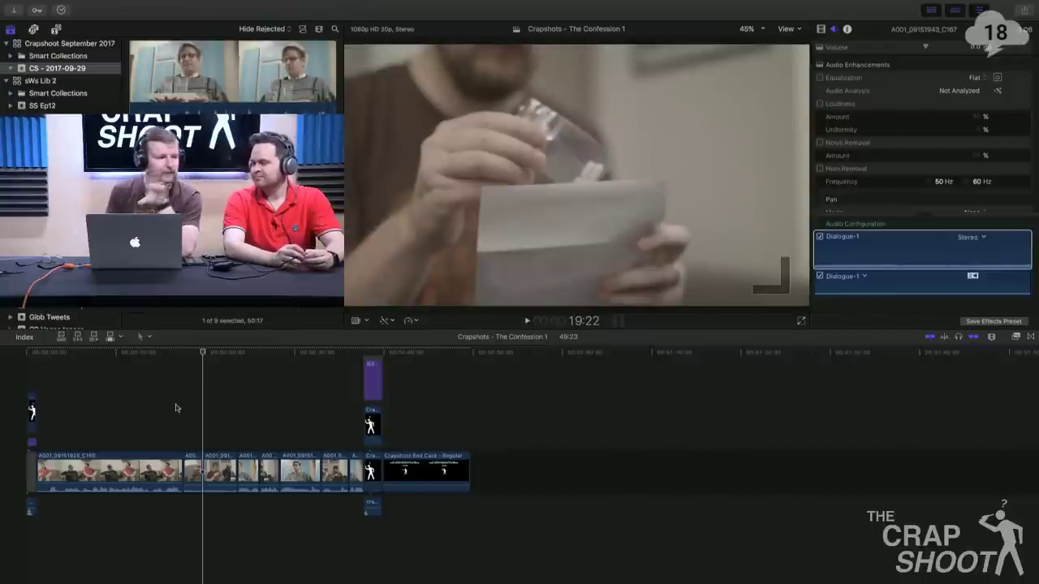
{"action": "key", "text": "Right"}
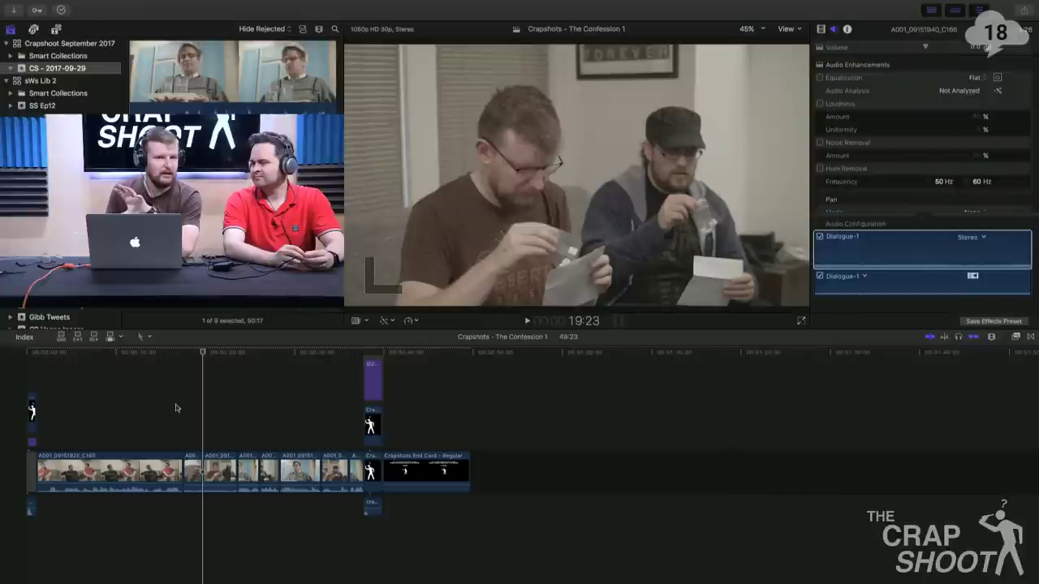
{"action": "key", "text": "Left"}
{"action": "key", "text": "Right"}
{"action": "key", "text": "Left"}
{"action": "key", "text": "Right"}
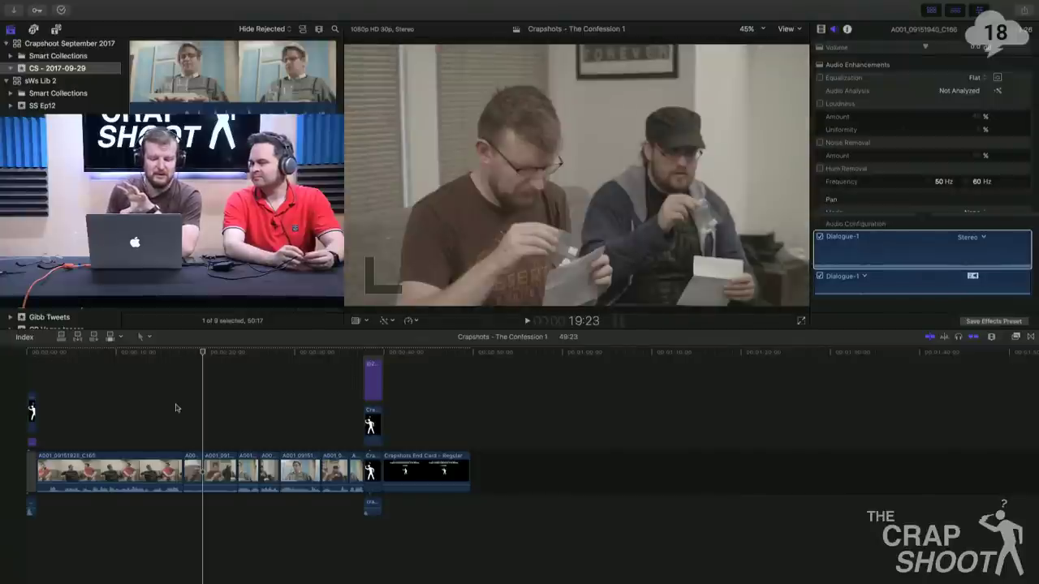
{"action": "key", "text": "Left"}
{"action": "key", "text": "Right"}
Extend the end of the C167 close-up by seven frames to 19:29 and compare the action across the cut.
{"action": "key", "text": "Left"}
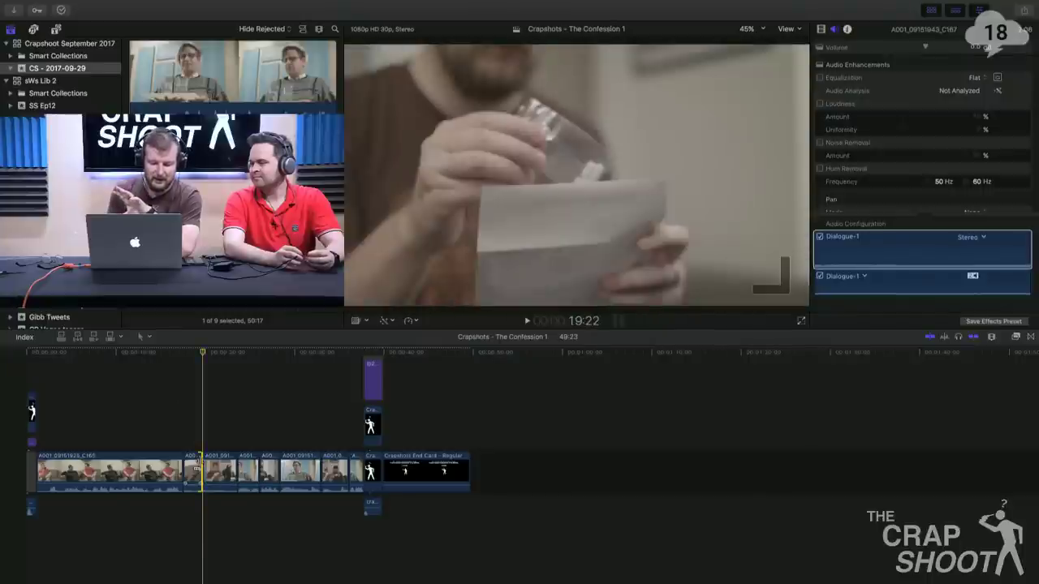
{"action": "key", "text": "period"}
{"action": "key", "text": "period"}
{"action": "key", "text": "period"}
{"action": "key", "text": "period"}
{"action": "key", "text": "period"}
{"action": "key", "text": "period"}
{"action": "key", "text": "period"}
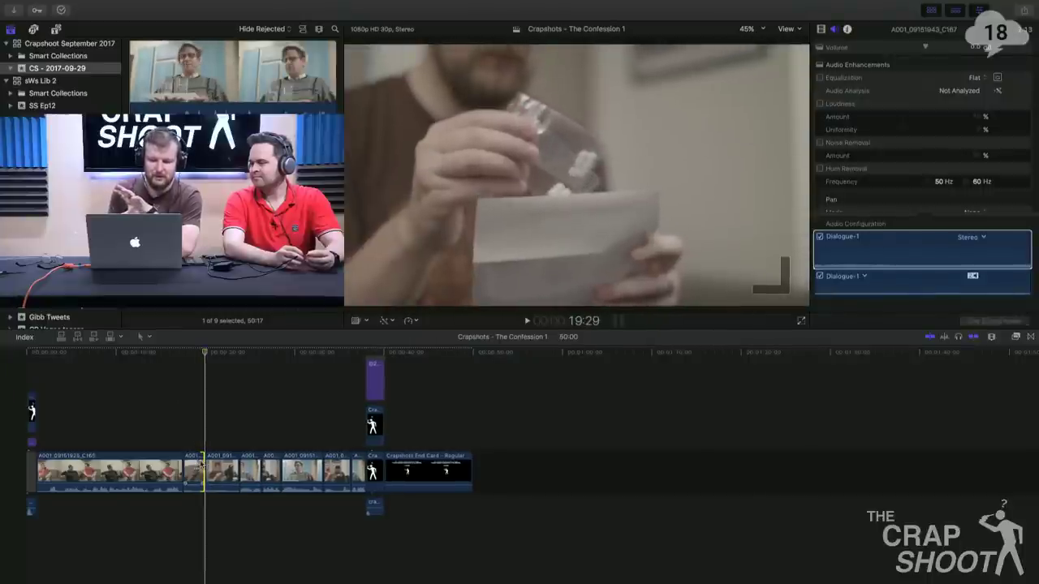
{"action": "key", "text": "Right"}
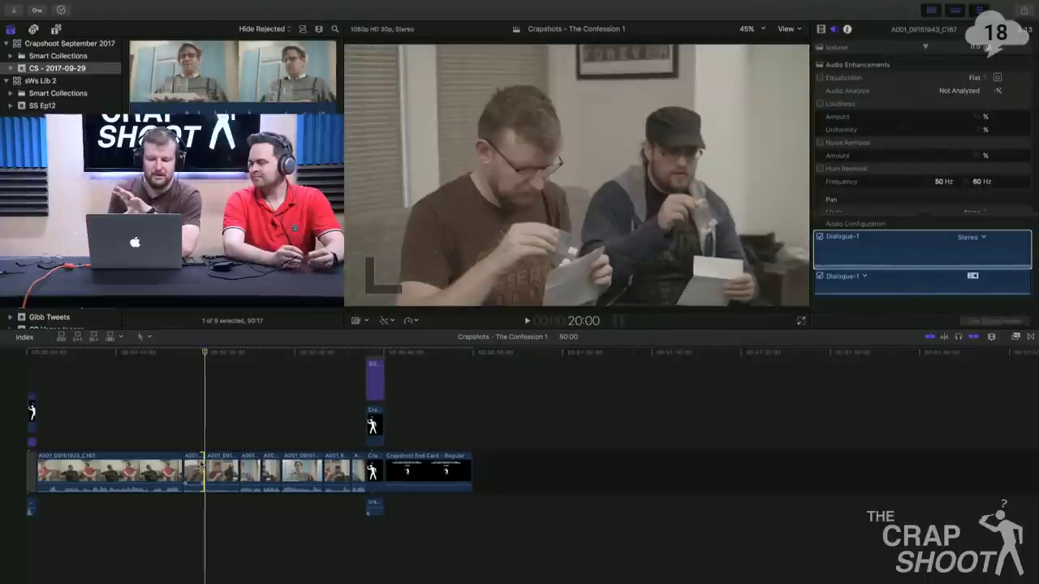
{"action": "key", "text": "Left"}
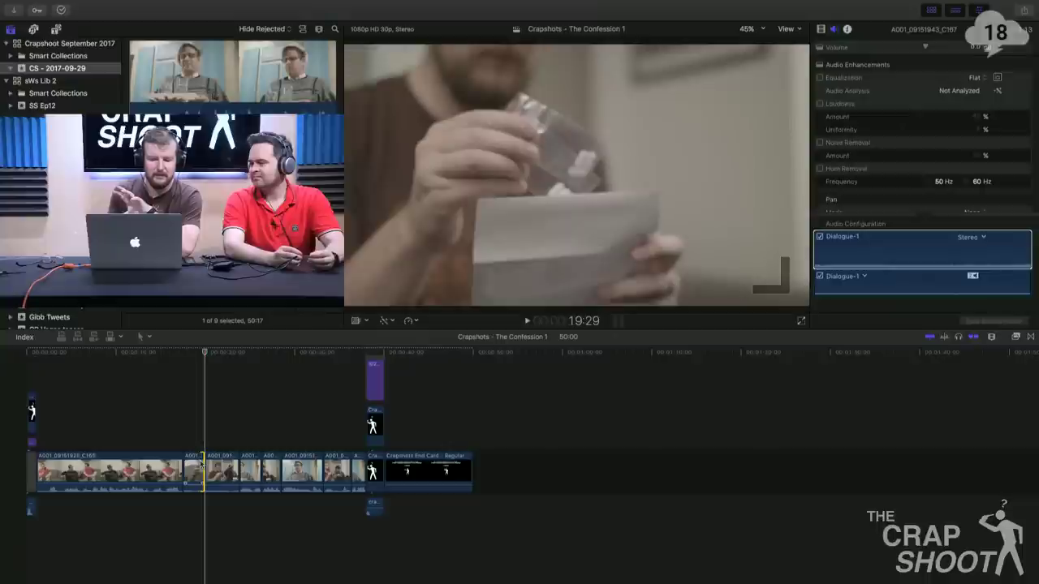
Play the edit from the adjusted cut and replay the wide C166 shot to judge its pacing.
{"action": "key", "text": "space"}
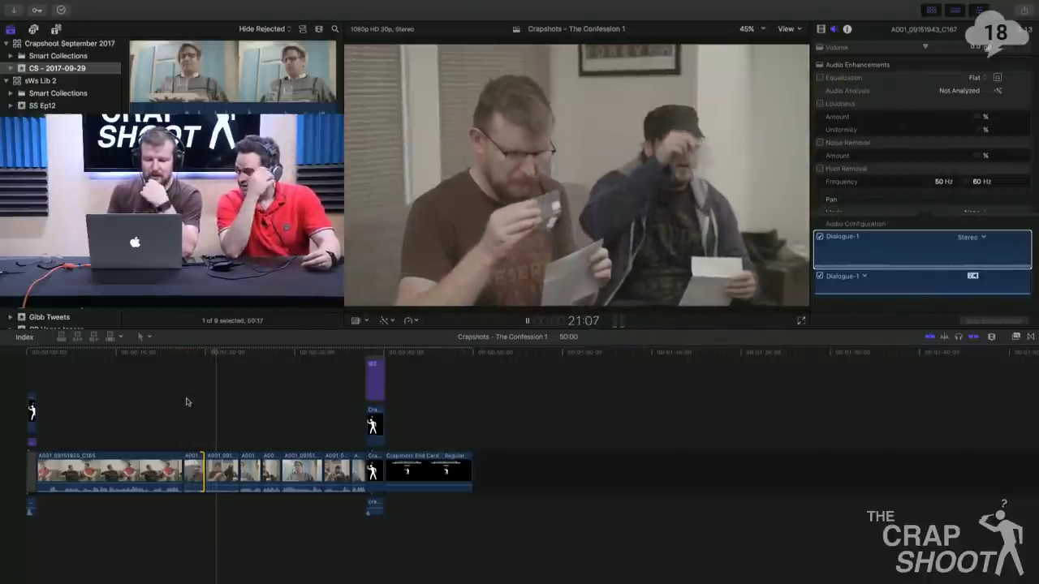
{"action": "key", "text": "space"}
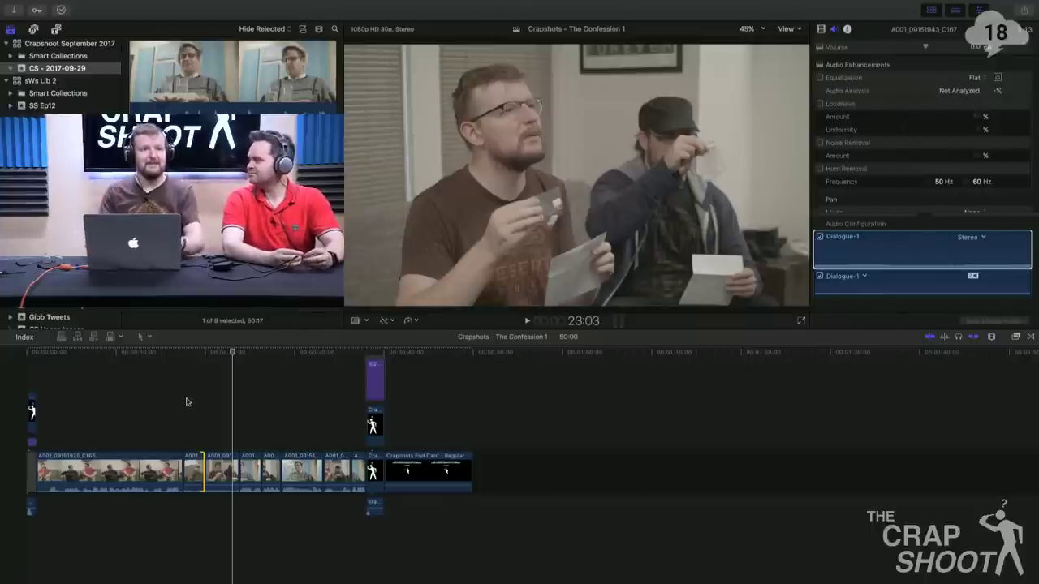
{"action": "left_click", "coordinate": [208, 409]}
{"action": "key", "text": "space"}
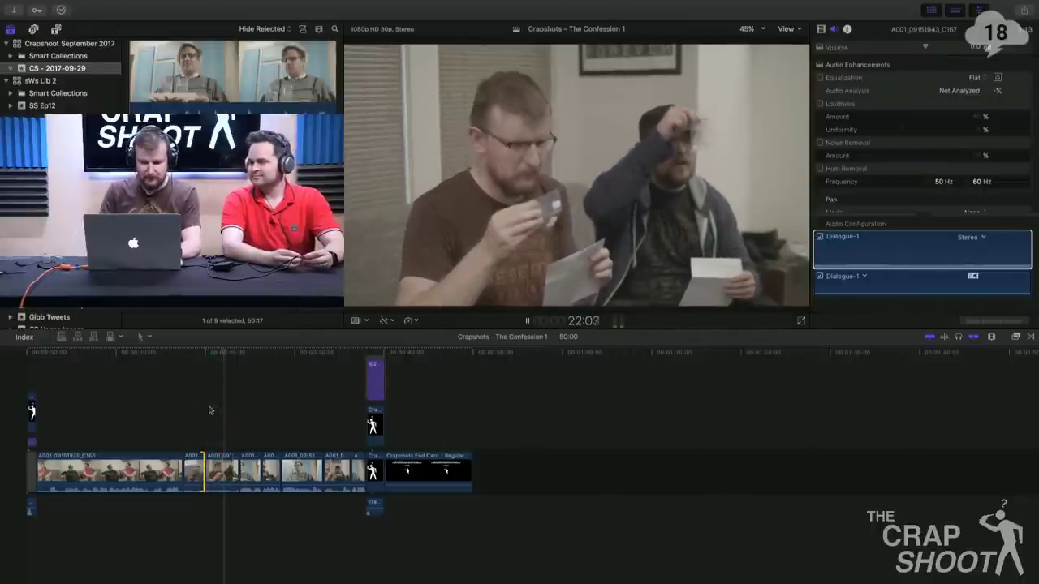
{"action": "key", "text": "space"}
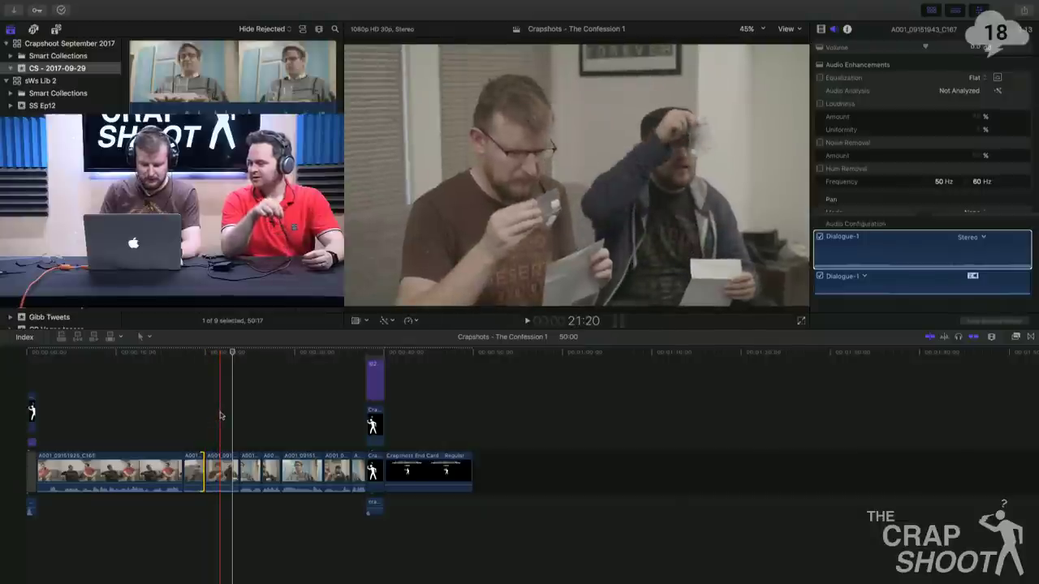
{"action": "key", "text": "space"}
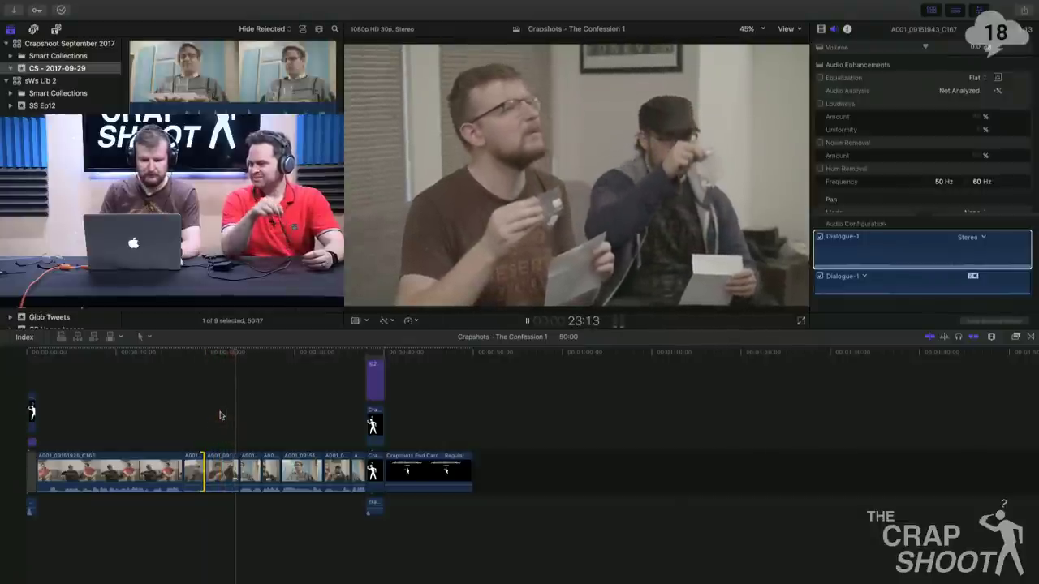
{"action": "key", "text": "space"}
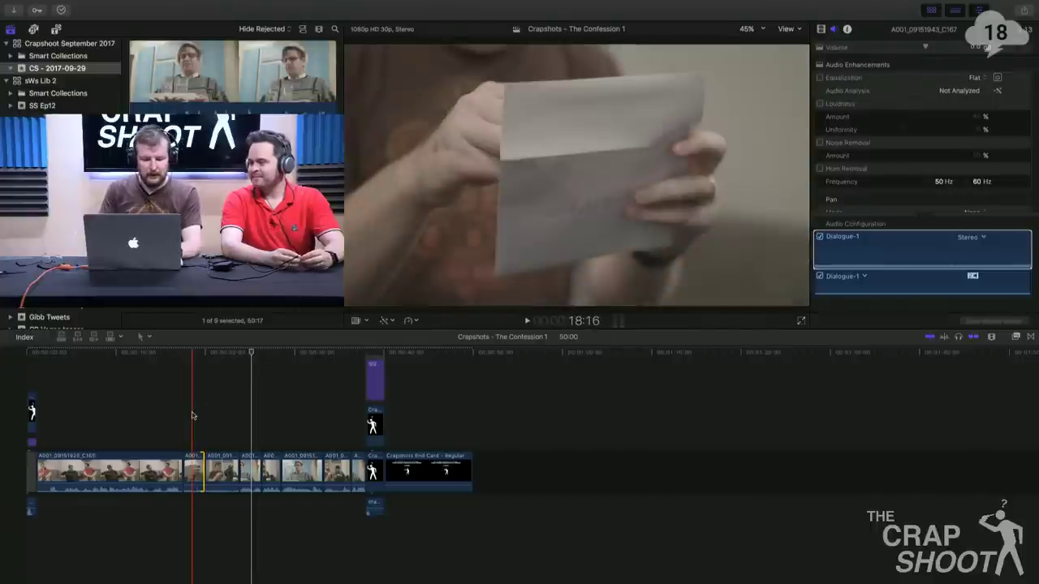
Scale the C167 envelope close-up to 110% and shift the picture horizontally to the right to reframe it.
{"action": "left_click", "coordinate": [193, 415]}
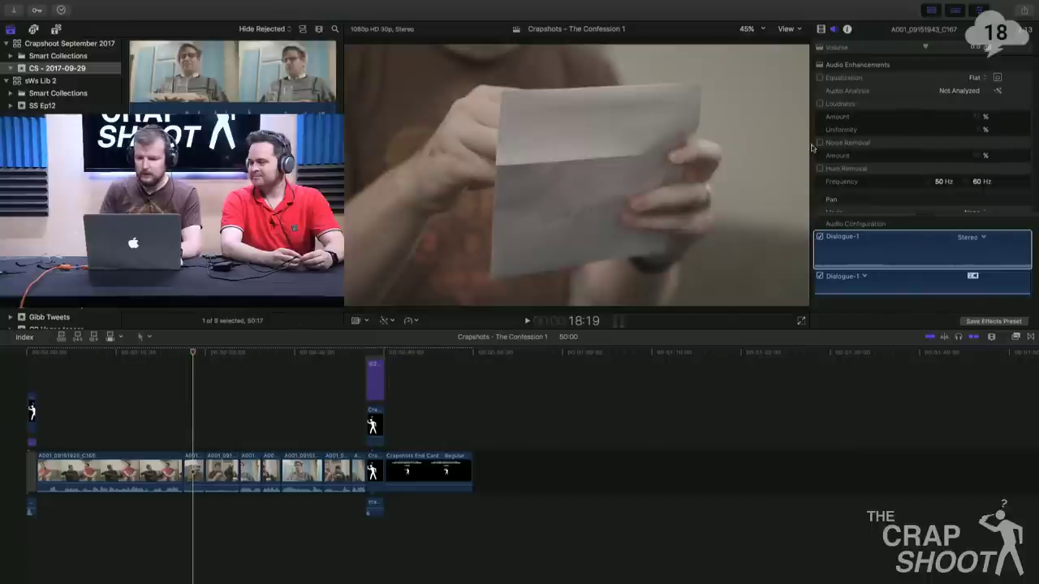
{"action": "mouse_move", "coordinate": [844, 4]}
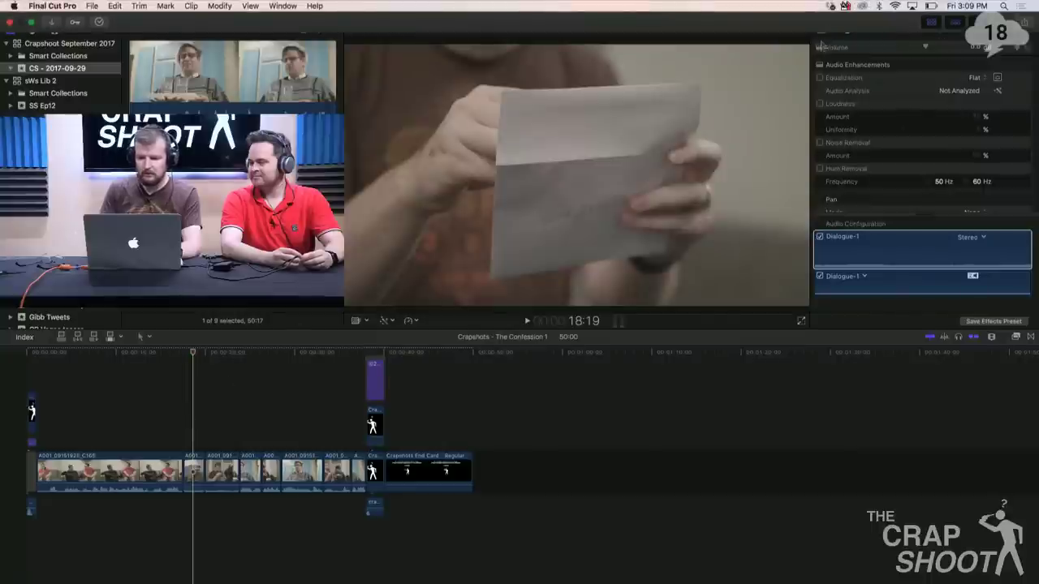
{"action": "left_click", "coordinate": [821, 29]}
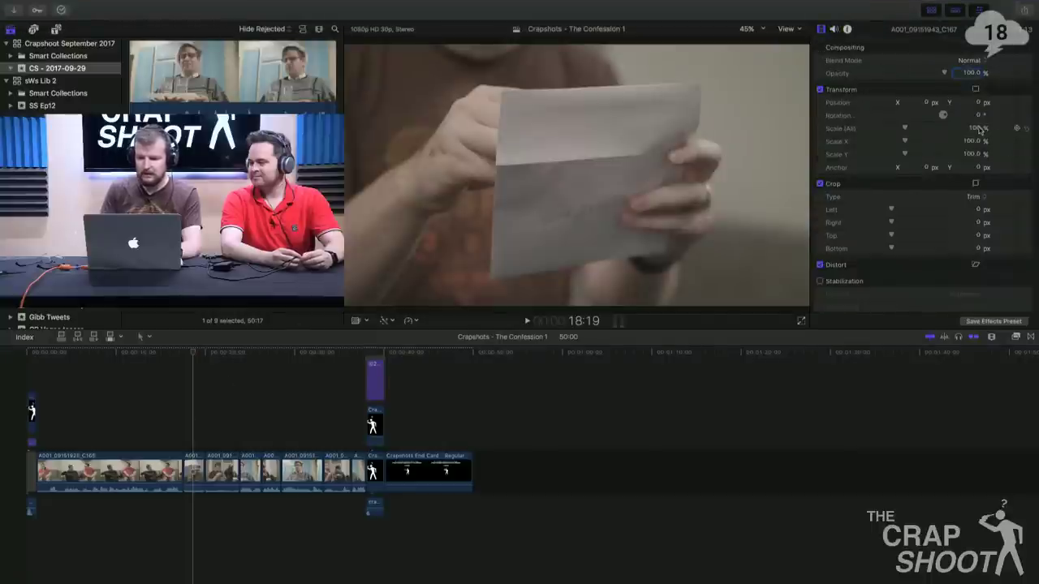
{"action": "key", "text": "Return"}
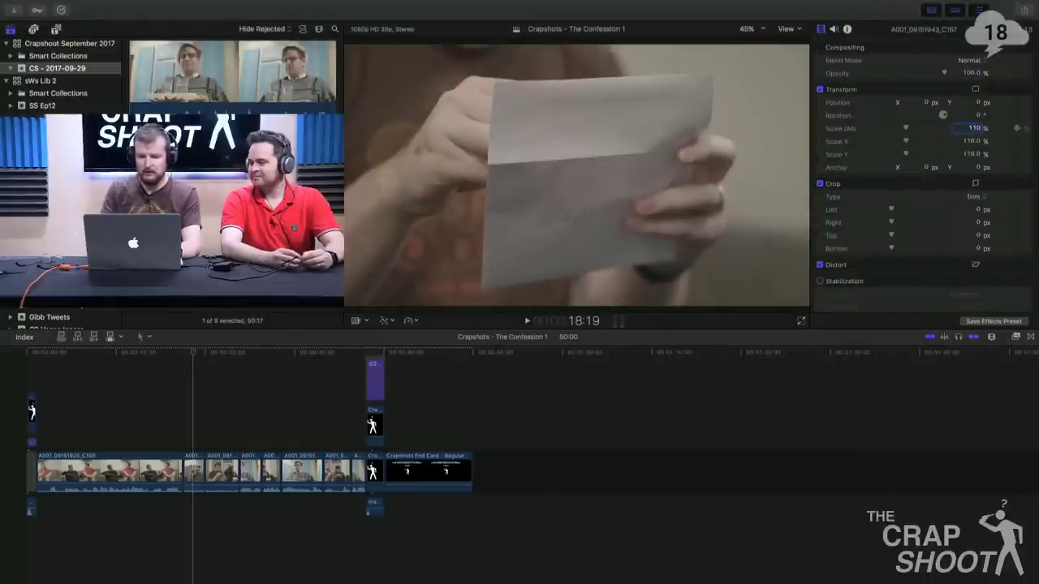
{"action": "left_click_drag", "start_coordinate": [927, 103], "coordinate": [928, 73]}
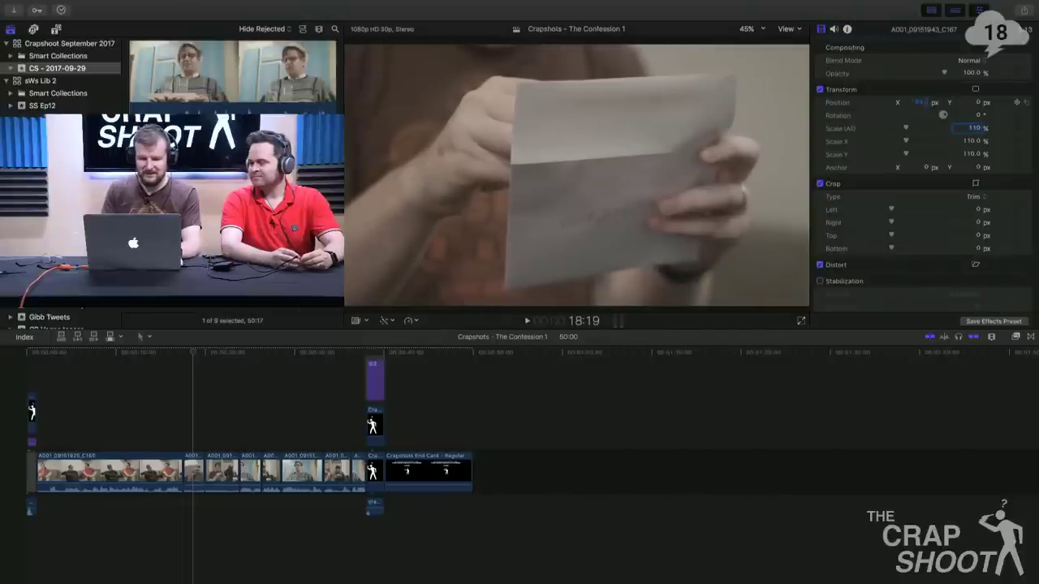
Play the edit from the reframed envelope close-up through the dialogue shots to review the pacing.
{"action": "left_click", "coordinate": [186, 380]}
{"action": "key", "text": "space"}
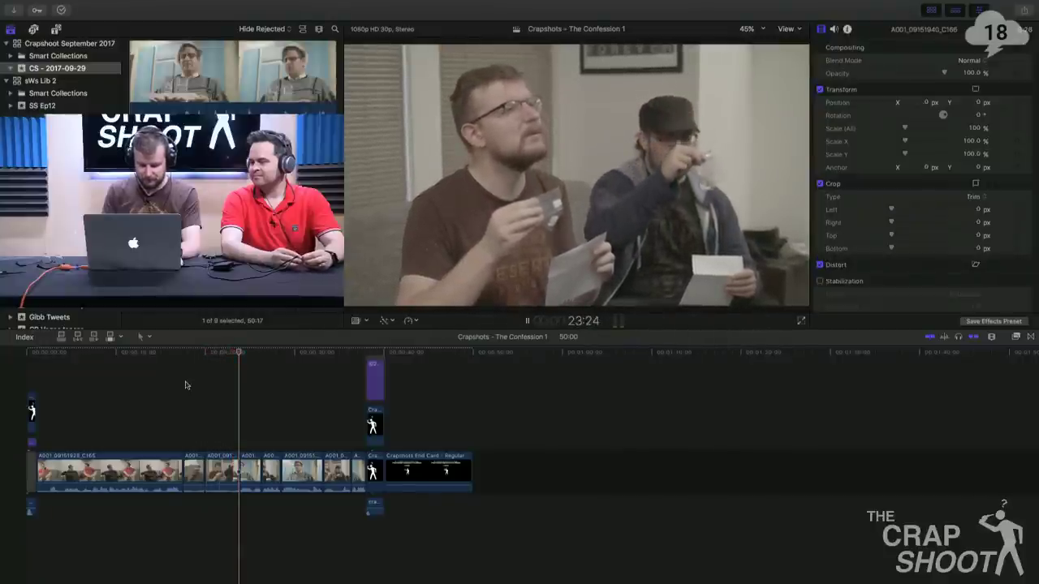
{"action": "key", "text": "space"}
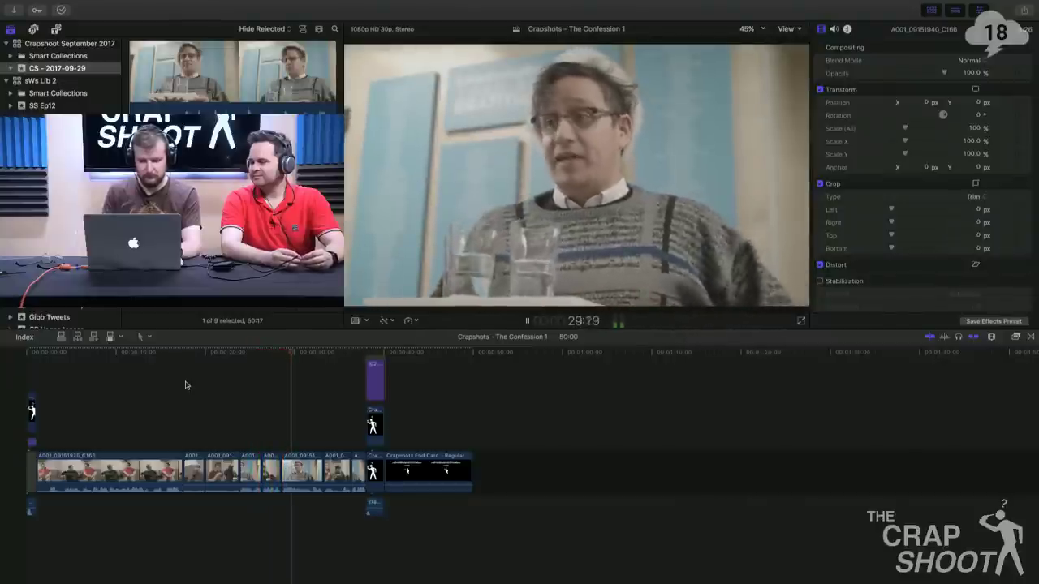
{"action": "key", "text": "super+="}
{"action": "scroll", "coordinate": [186, 385], "scroll_direction": "left", "scroll_amount": 2}
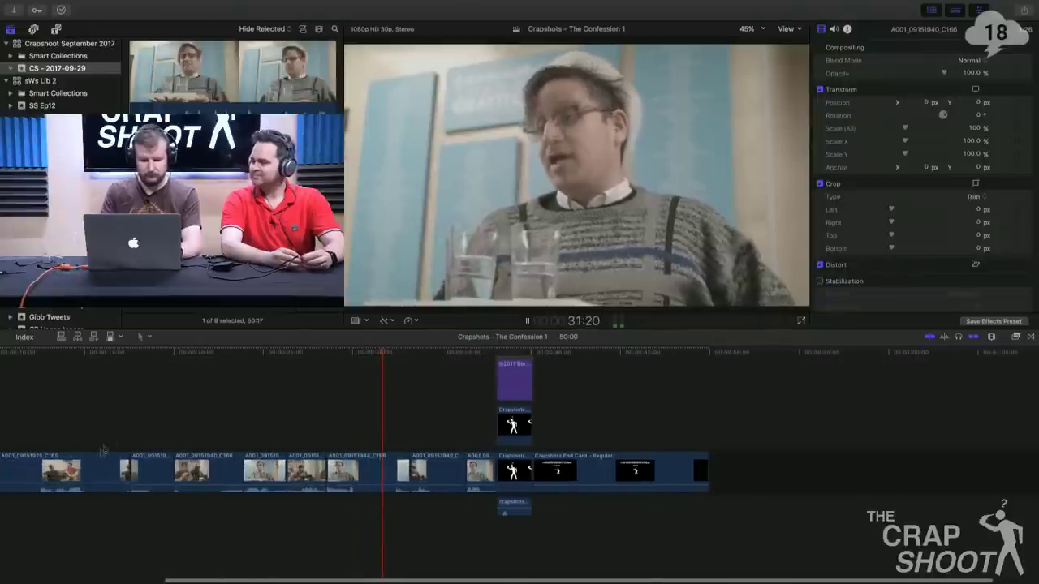
Select the last five dialogue clips before the logo and expand their audio so picture and sound can be trimmed separately.
{"action": "left_click", "coordinate": [86, 468]}
{"action": "left_click_drag", "start_coordinate": [143, 425], "coordinate": [483, 465]}
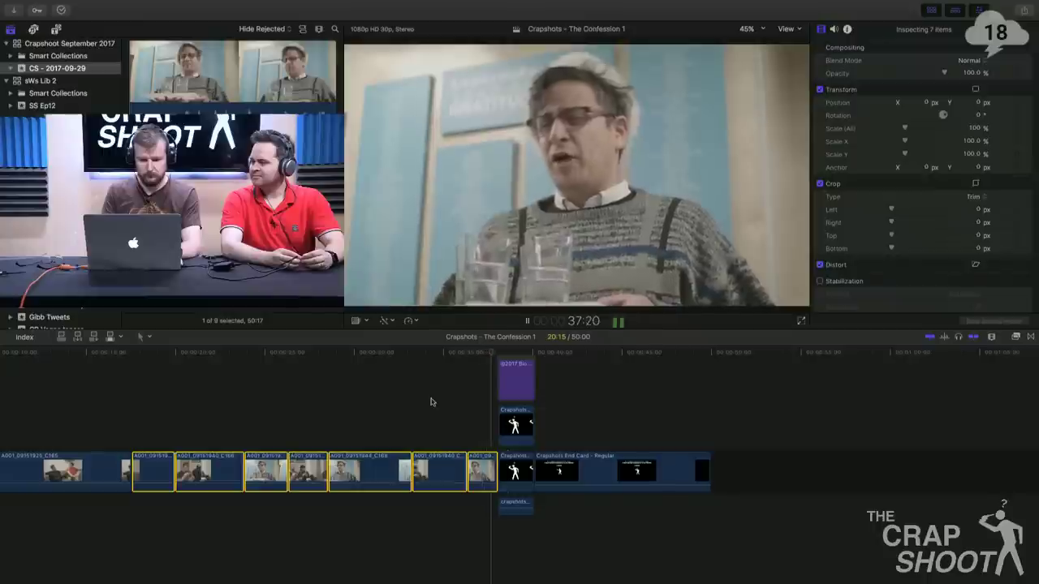
{"action": "key", "text": "space"}
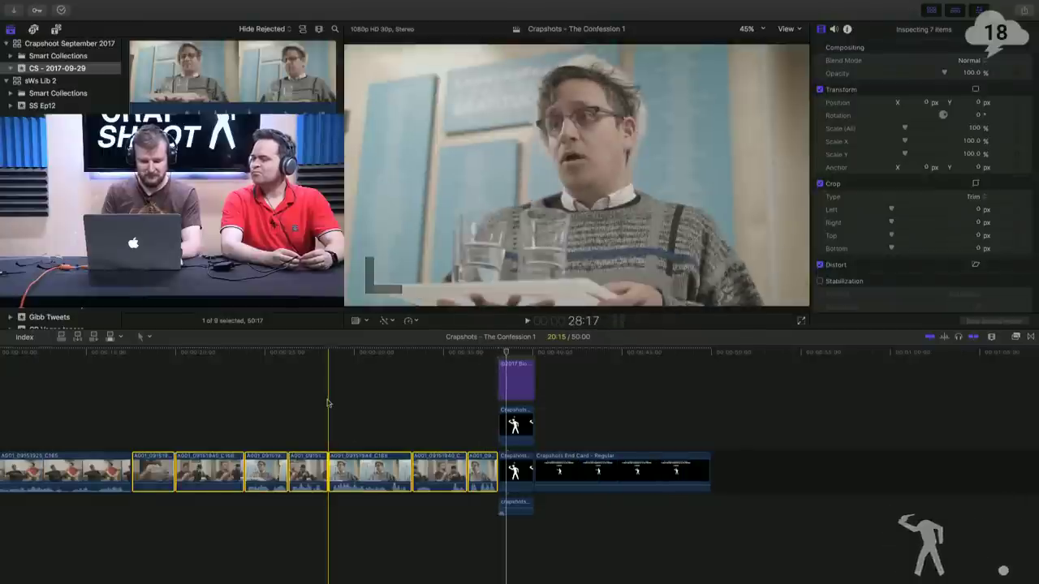
{"action": "scroll", "coordinate": [274, 403], "scroll_direction": "left", "scroll_amount": 1}
{"action": "left_click", "coordinate": [353, 397]}
{"action": "scroll", "coordinate": [355, 479], "scroll_direction": "left", "scroll_amount": 1}
{"action": "left_click", "coordinate": [209, 426]}
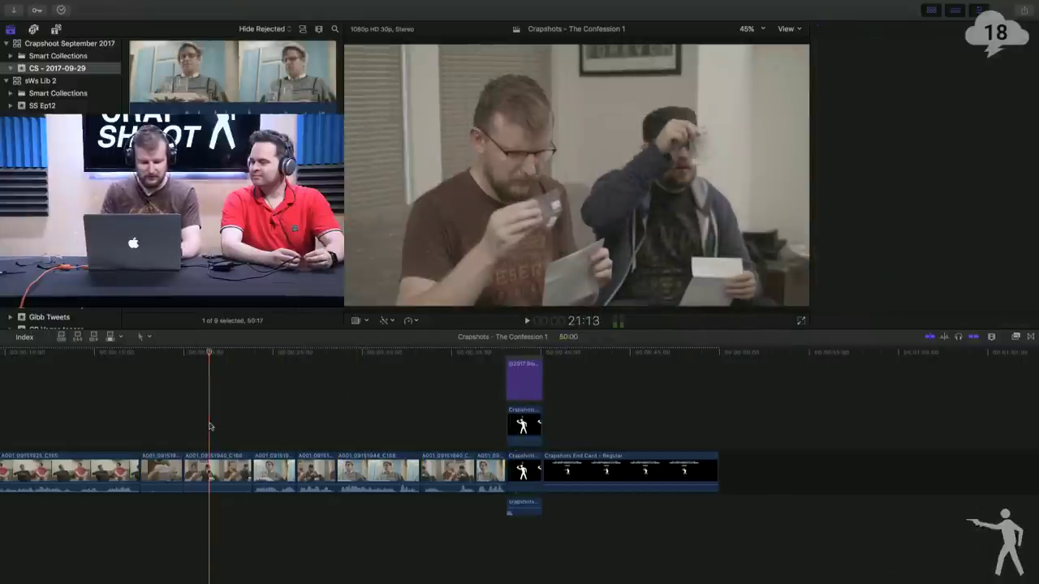
{"action": "left_click_drag", "start_coordinate": [274, 437], "coordinate": [489, 503]}
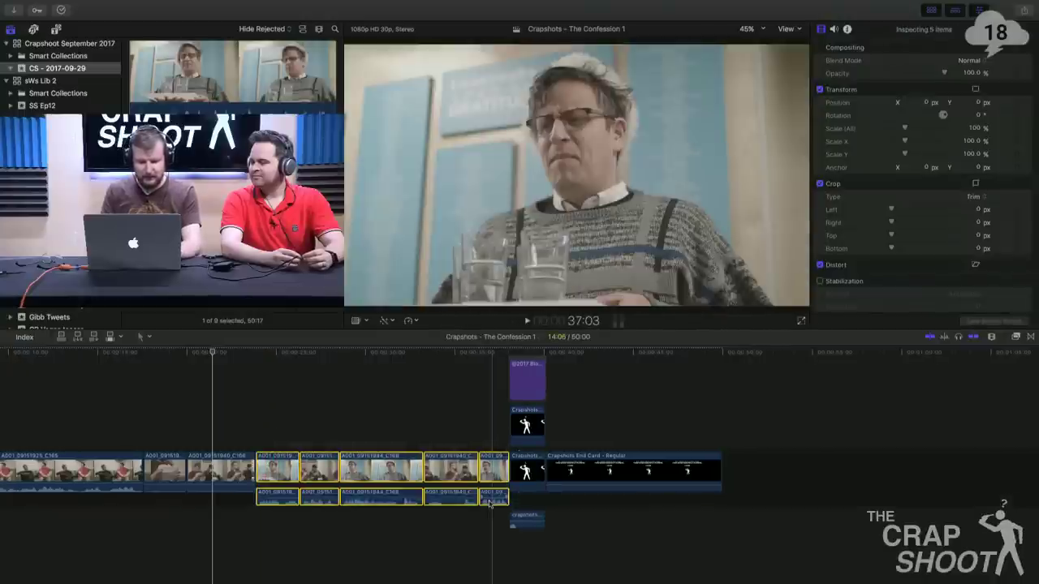
Trim nine frames off the picture start of the first C168 tray close-up so its audio leads, and play the cut.
{"action": "left_click", "coordinate": [242, 416]}
{"action": "key", "text": "space"}
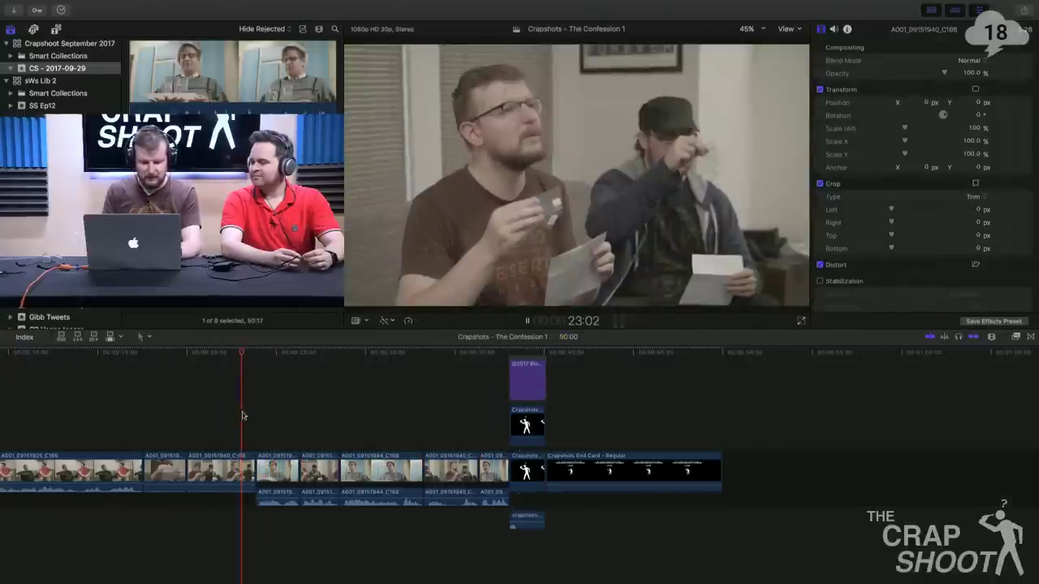
{"action": "key", "text": "space"}
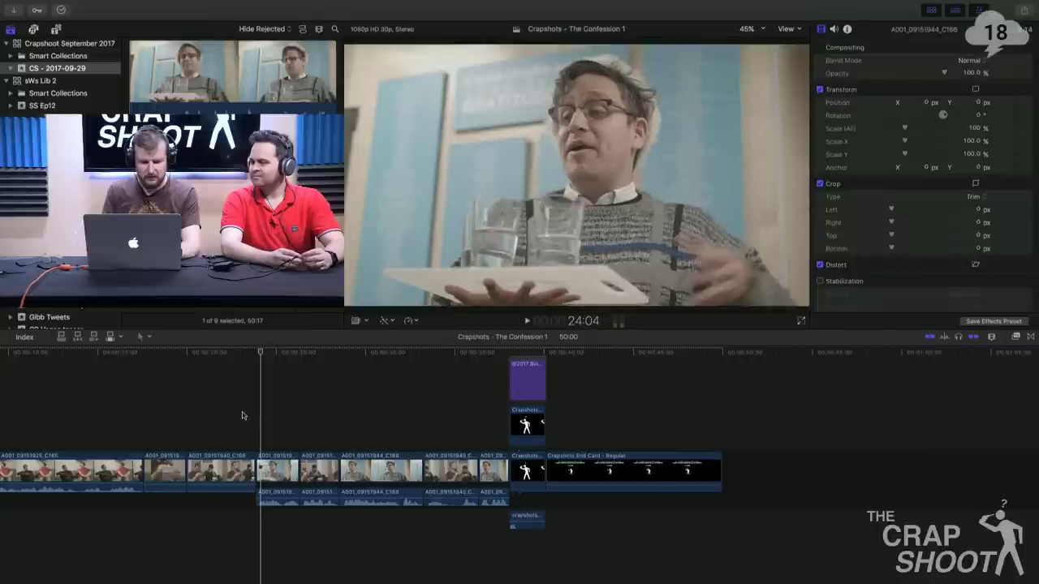
{"action": "left_click_drag", "start_coordinate": [260, 476], "coordinate": [265, 475]}
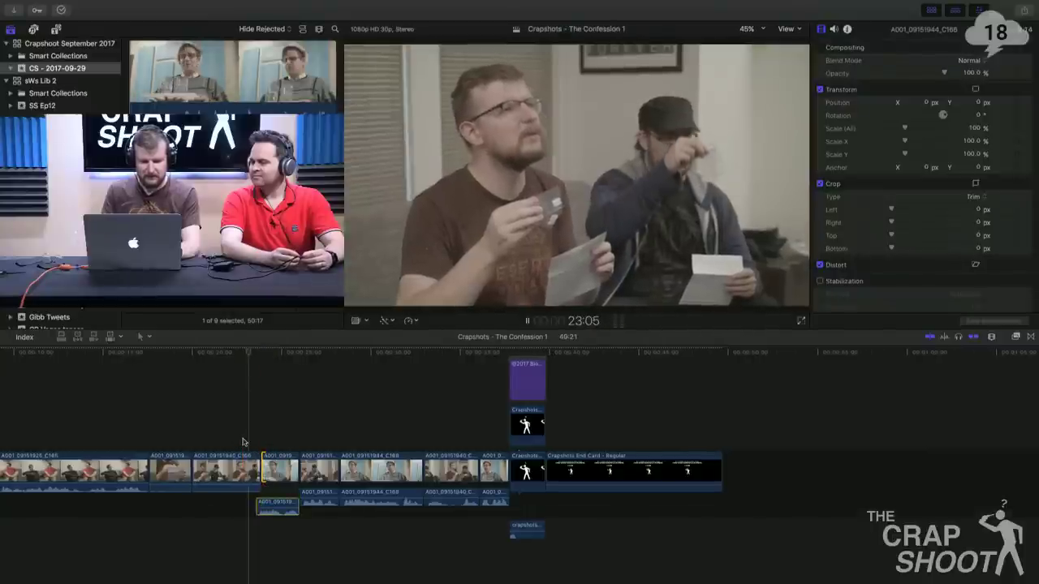
{"action": "key", "text": "space"}
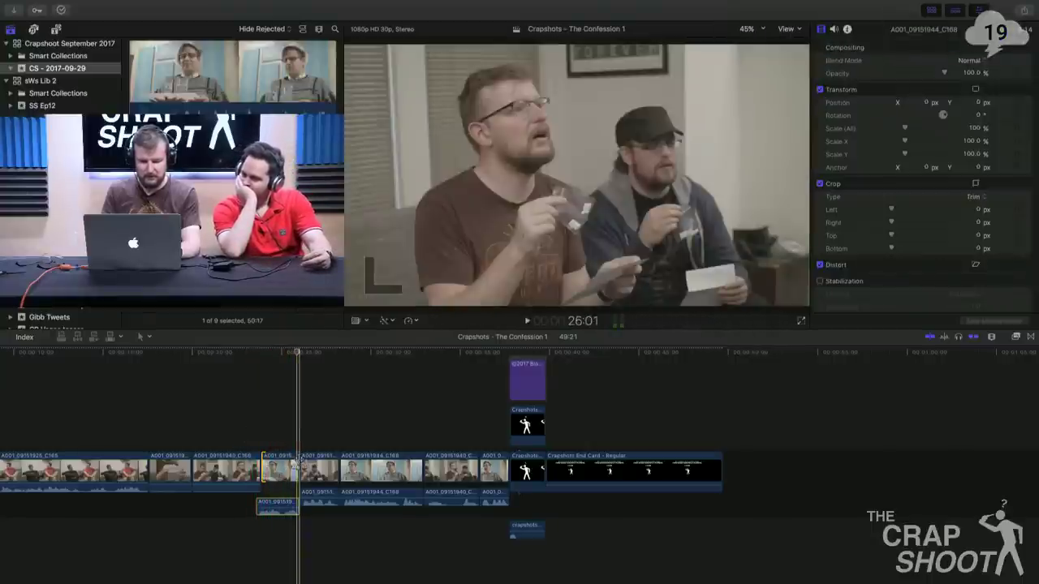
Trim five frames off the picture end of the first C168 tray close-up and replay the cut.
{"action": "left_click_drag", "start_coordinate": [297, 463], "coordinate": [294, 464]}
{"action": "key", "text": "space"}
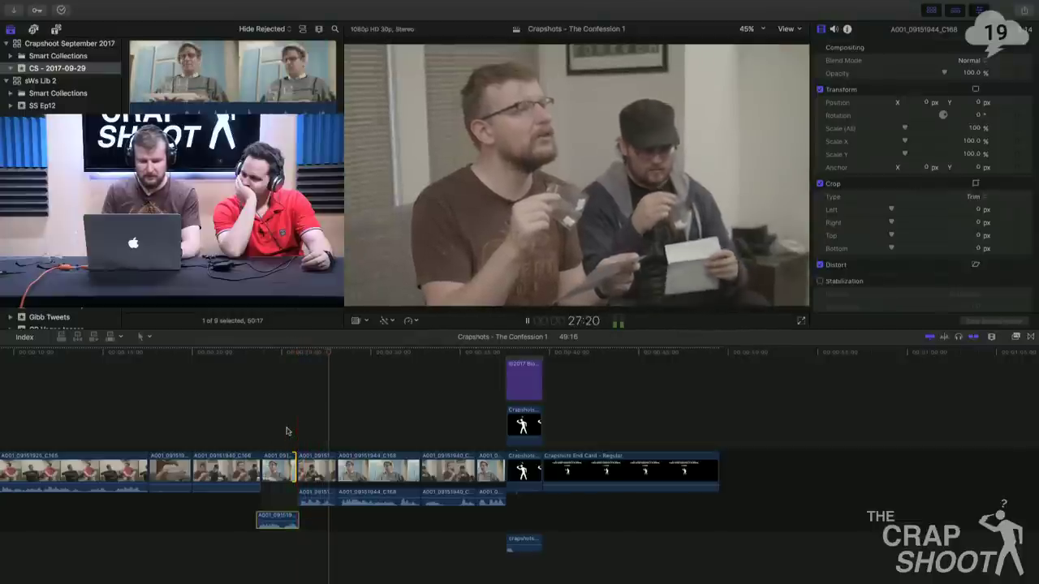
{"action": "key", "text": "space"}
Tighten the picture cut near 28:00 by five frames off the wide shot's end and nine off the second C168 close-up's start.
{"action": "left_click_drag", "start_coordinate": [337, 469], "coordinate": [339, 469]}
{"action": "key", "text": "space"}
{"action": "key", "text": "space"}
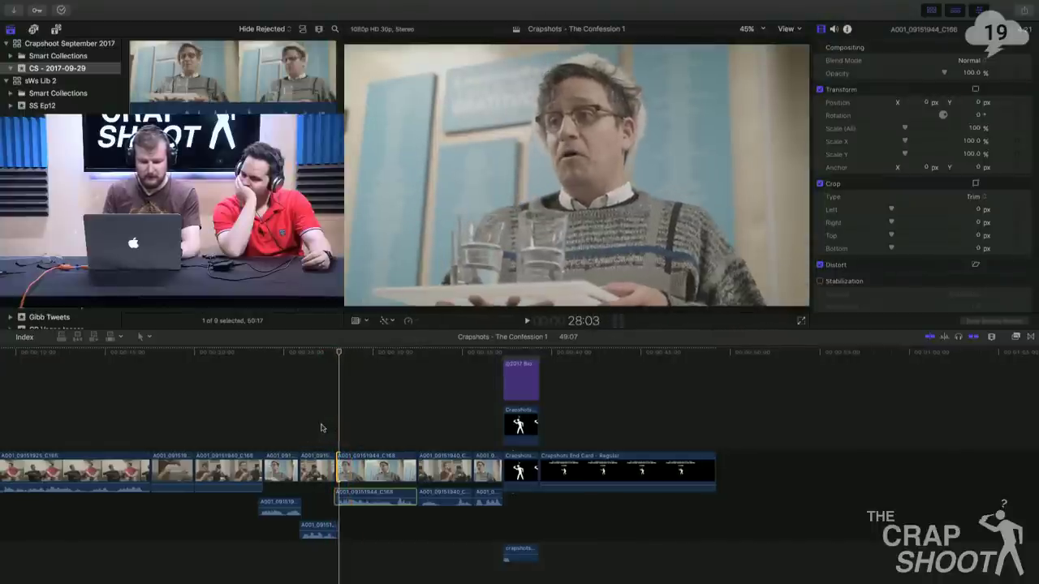
{"action": "left_click_drag", "start_coordinate": [336, 464], "coordinate": [339, 461]}
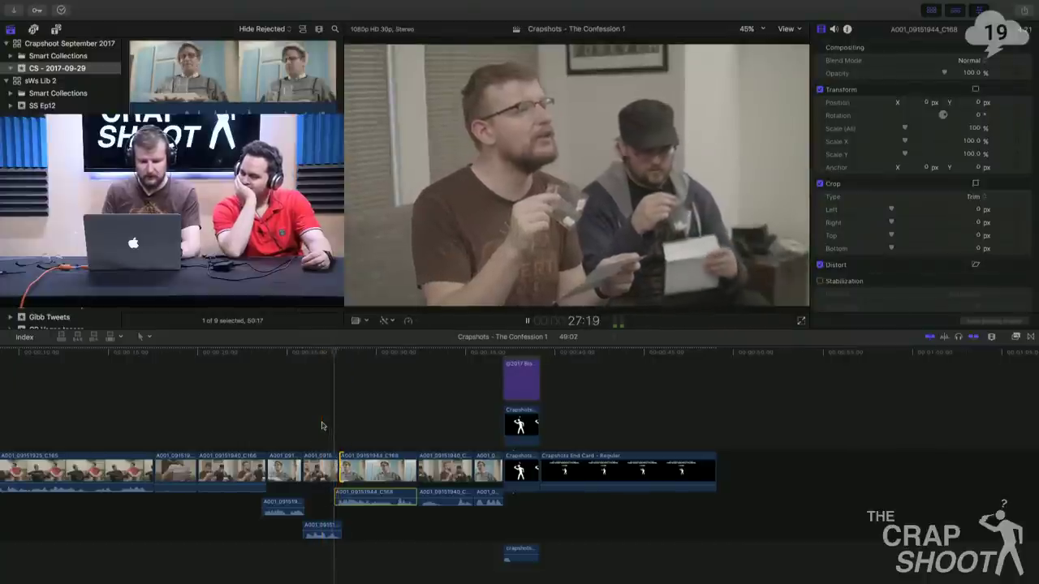
{"action": "scroll", "coordinate": [322, 425], "scroll_direction": "right", "scroll_amount": 2}
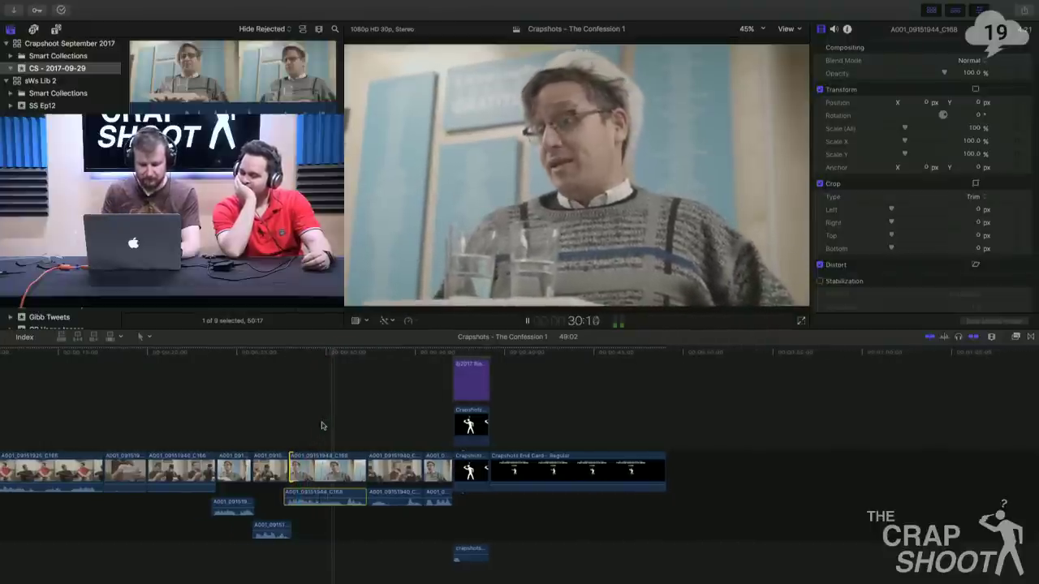
{"action": "key", "text": "space"}
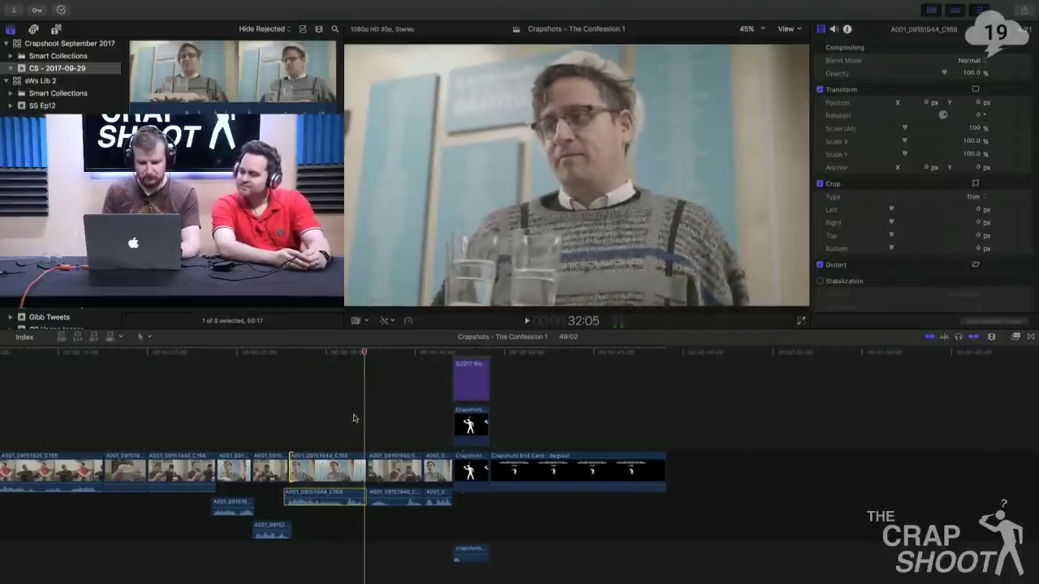
Trim five frames off the picture end of the second C168 close-up and play into the following wide C166 shot.
{"action": "left_click_drag", "start_coordinate": [367, 469], "coordinate": [362, 470]}
{"action": "key", "text": "space"}
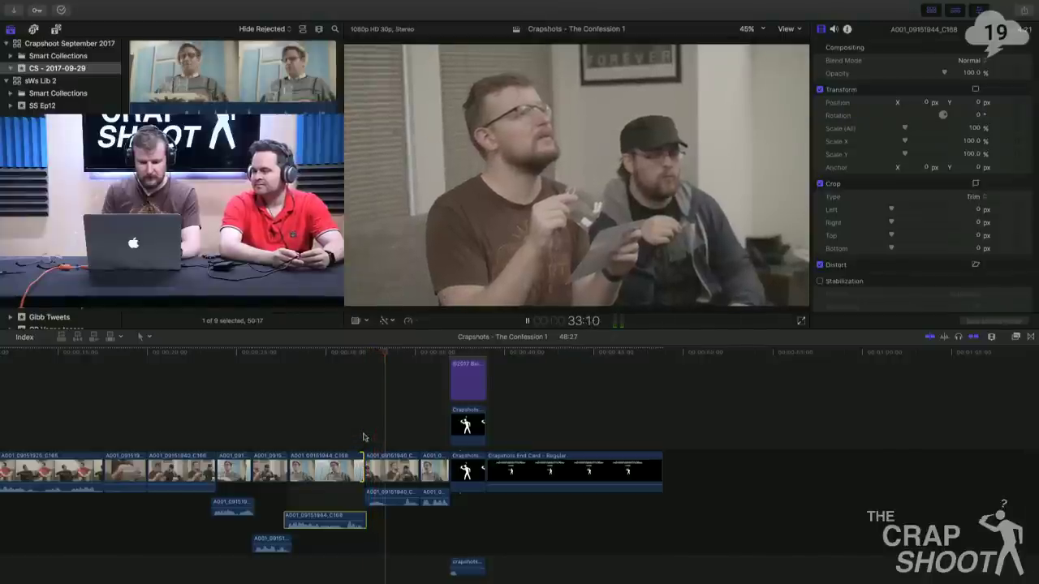
{"action": "key", "text": "space"}
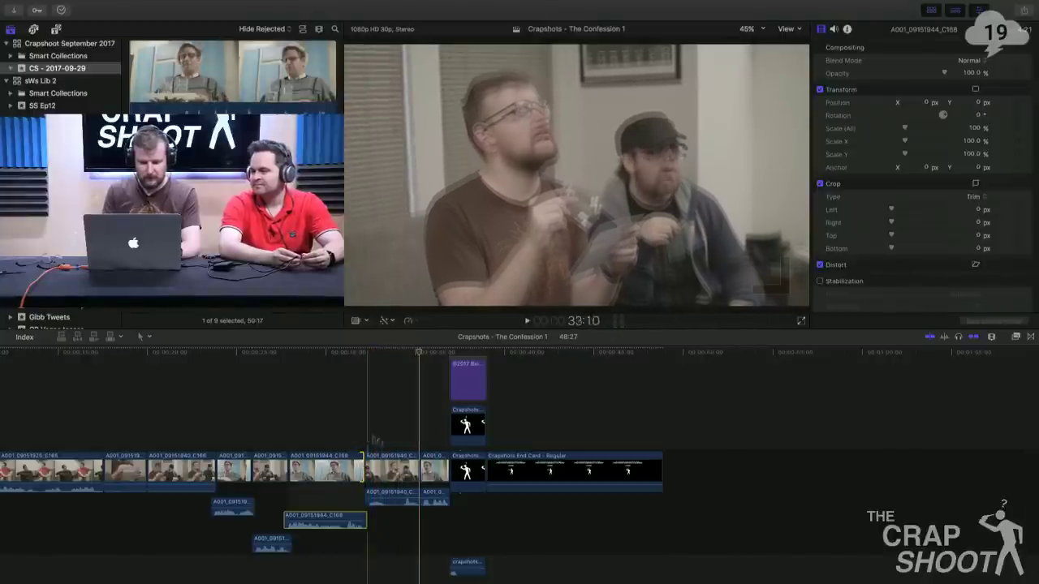
Trim four frames off the picture end of the last wide C166 shot, leaving its audio at full length.
{"action": "left_click", "coordinate": [418, 469]}
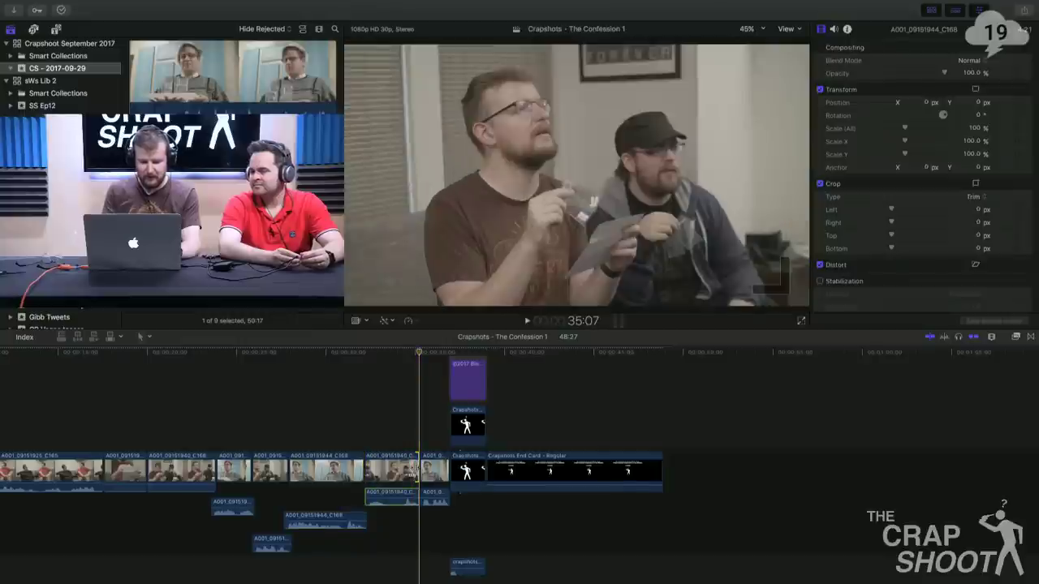
{"action": "key", "text": "comma"}
{"action": "key", "text": "comma"}
{"action": "key", "text": "comma"}
{"action": "key", "text": "comma"}
Trim the final C168 close-up's picture by six frames at the start and three frames at the end, and review the cut.
{"action": "left_click", "coordinate": [421, 470]}
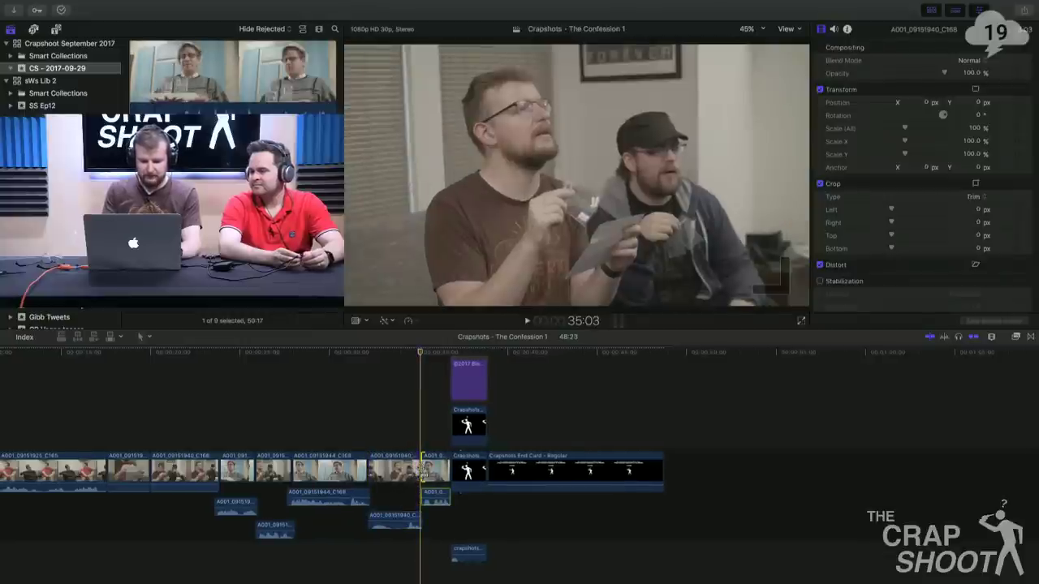
{"action": "key", "text": "period"}
{"action": "key", "text": "period"}
{"action": "key", "text": "period"}
{"action": "key", "text": "period"}
{"action": "key", "text": "period"}
{"action": "key", "text": "period"}
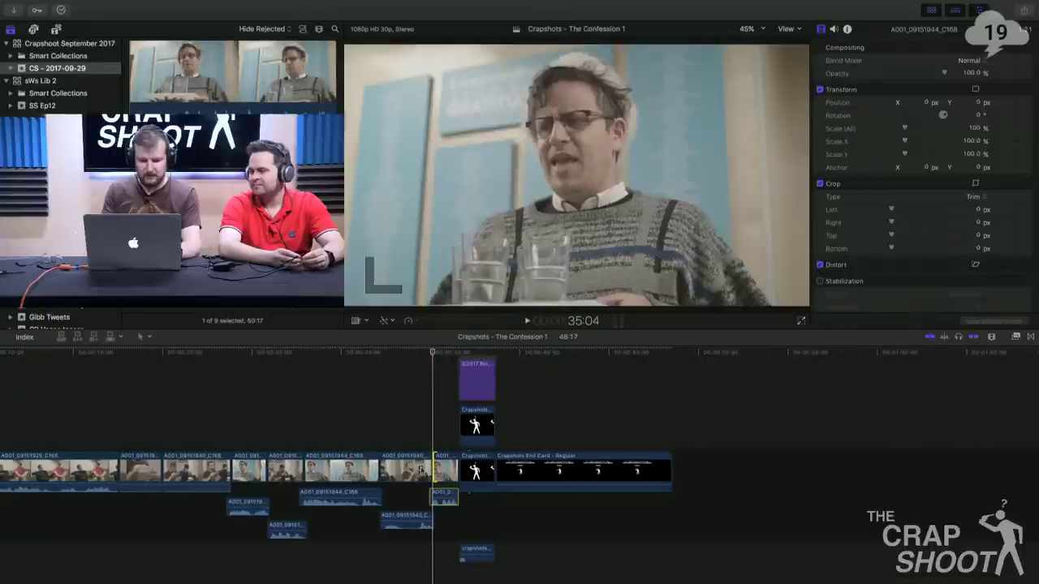
{"action": "key", "text": "shift+slash"}
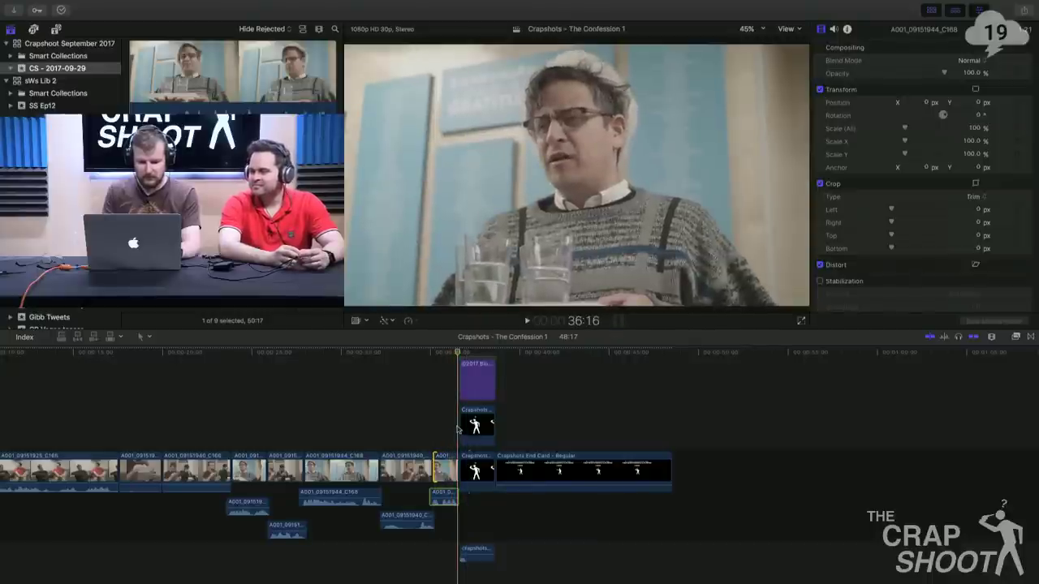
{"action": "left_click", "coordinate": [393, 416]}
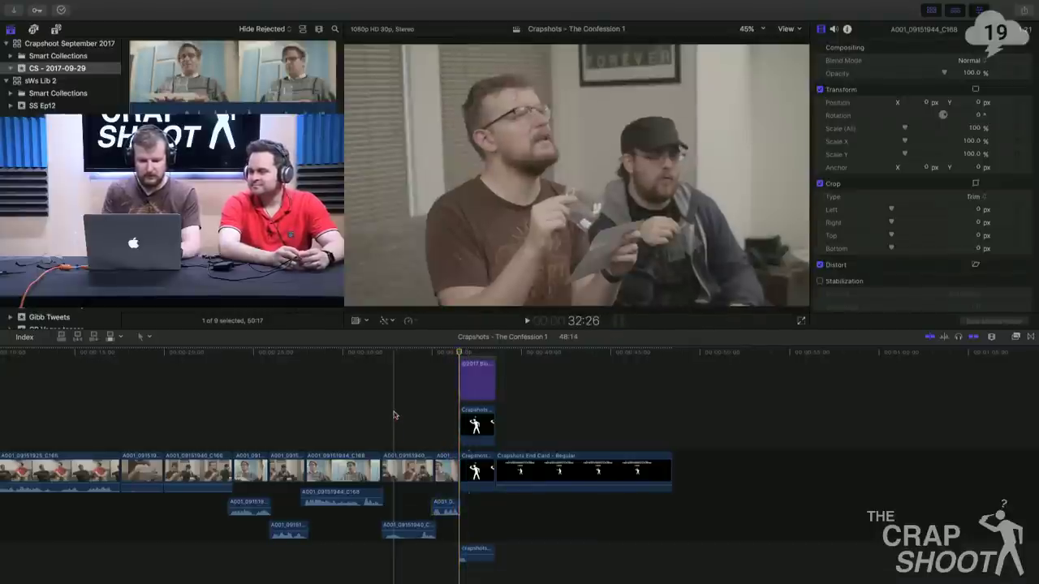
Trim nine frames off the end of the opening C165 couch shot and play the edit through to the logo.
{"action": "scroll", "coordinate": [394, 415], "scroll_direction": "left", "scroll_amount": 5}
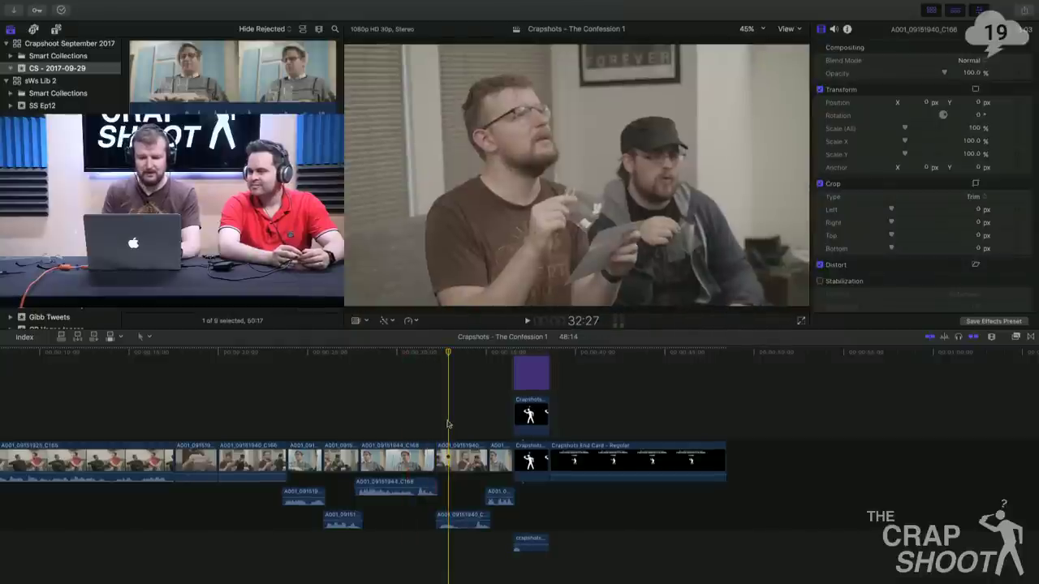
{"action": "scroll", "coordinate": [430, 423], "scroll_direction": "left", "scroll_amount": 4}
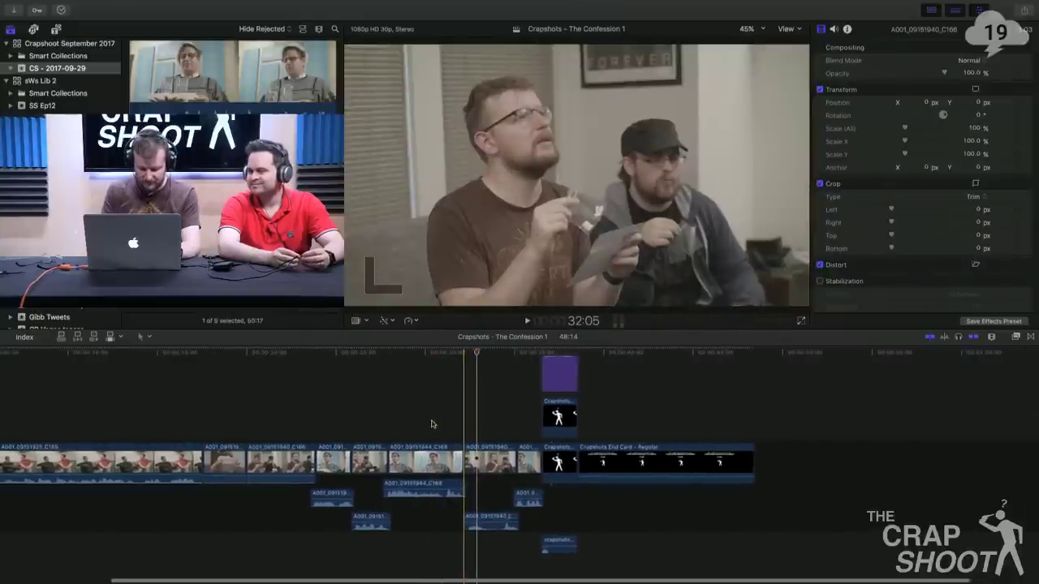
{"action": "scroll", "coordinate": [431, 423], "scroll_direction": "left", "scroll_amount": 8}
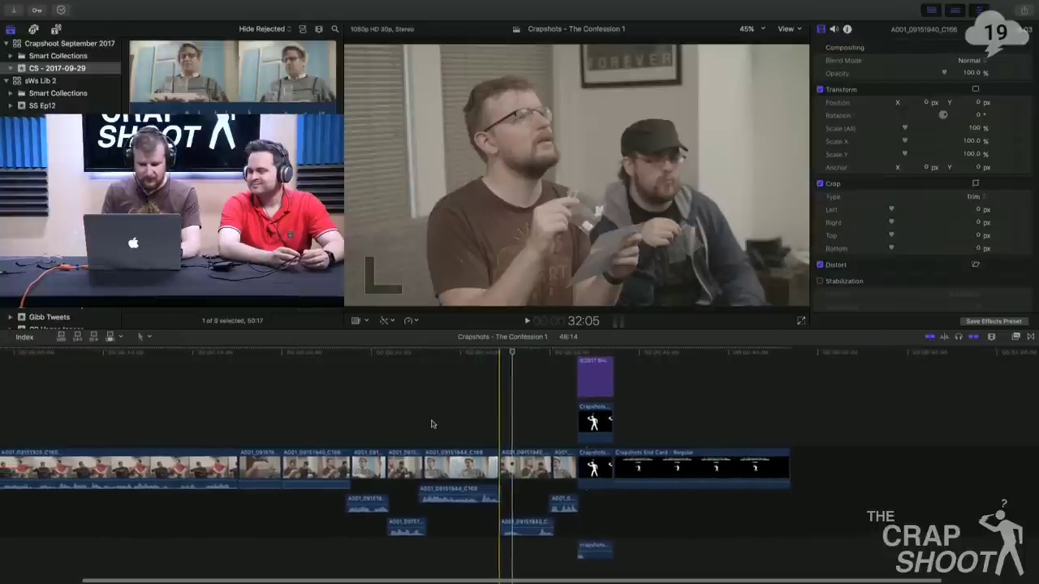
{"action": "scroll", "coordinate": [431, 423], "scroll_direction": "left", "scroll_amount": 6}
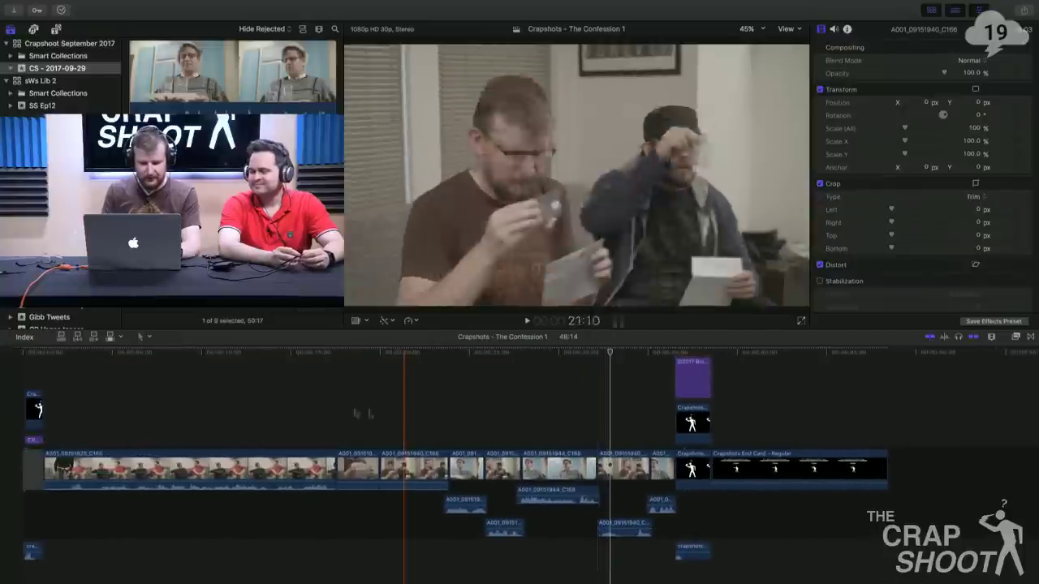
{"action": "left_click", "coordinate": [313, 408]}
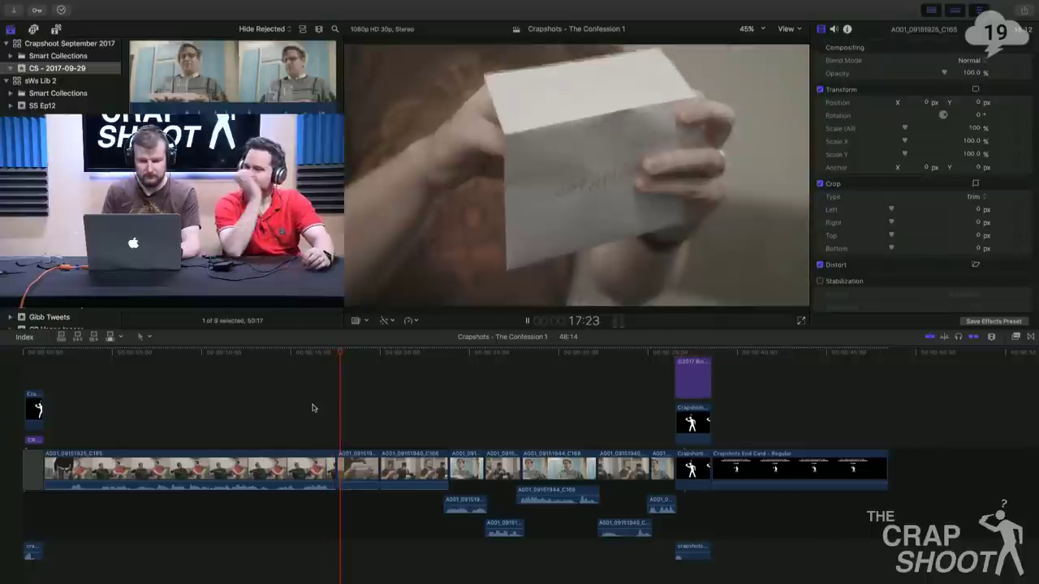
{"action": "key", "text": "space"}
{"action": "left_click", "coordinate": [306, 391]}
{"action": "key", "text": "space"}
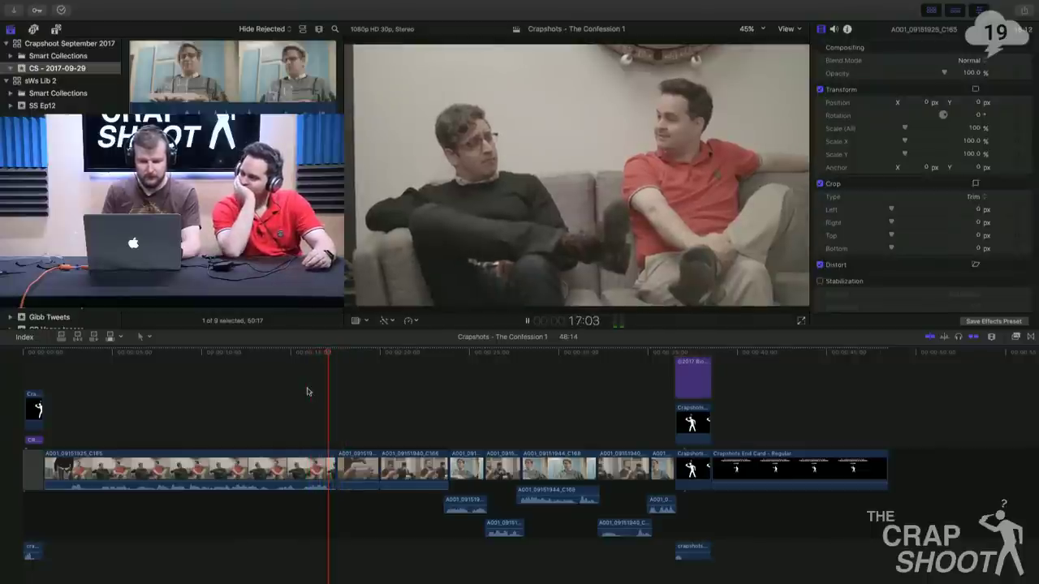
{"action": "key", "text": "alt+]"}
{"action": "key", "text": "space"}
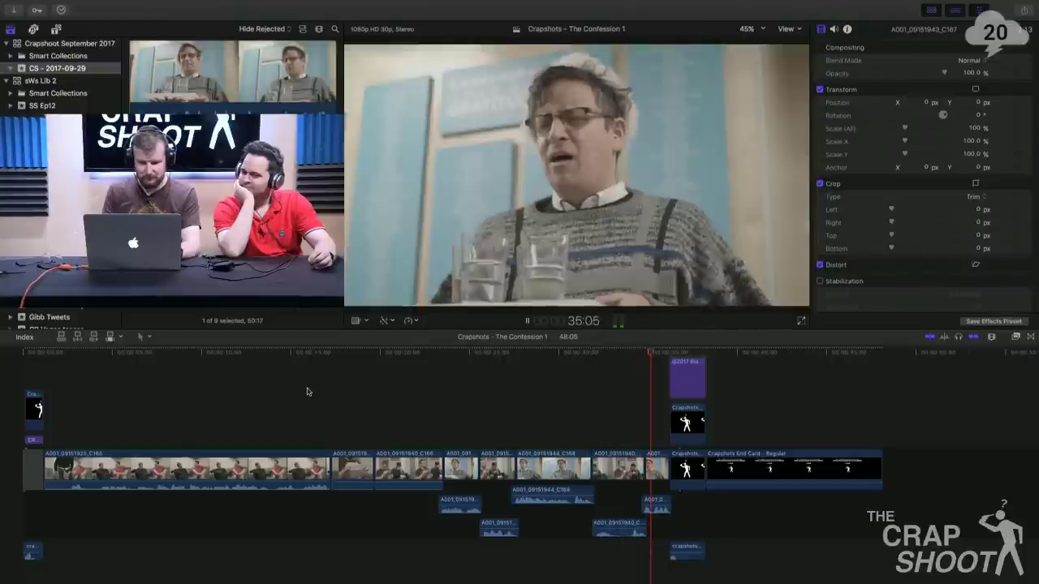
{"action": "key", "text": "space"}
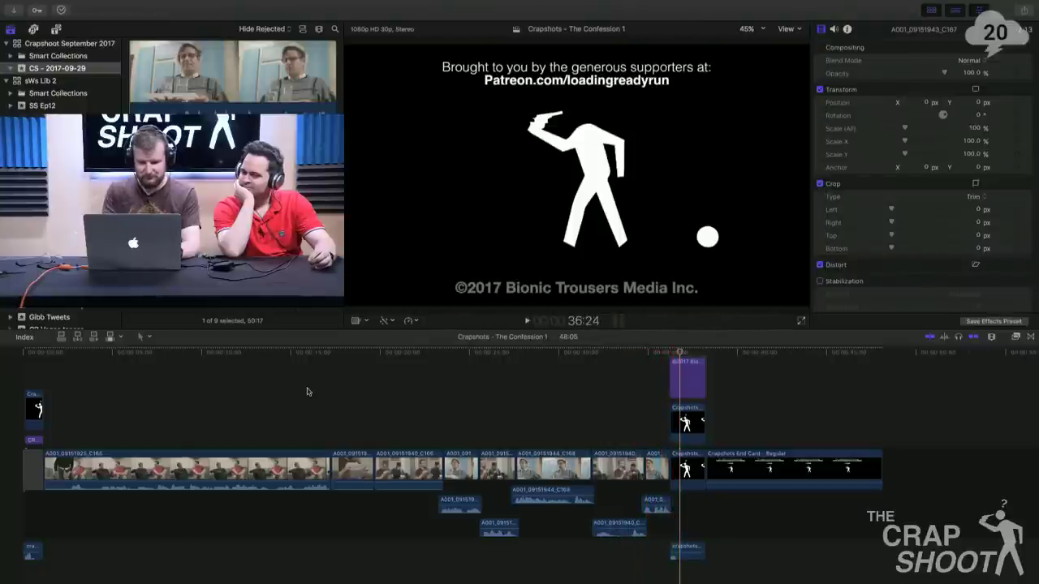
Roll the picture cut from the second C168 close-up to the wide C166 shot about 12 frames earlier and replay it.
{"action": "key", "text": "super+equal"}
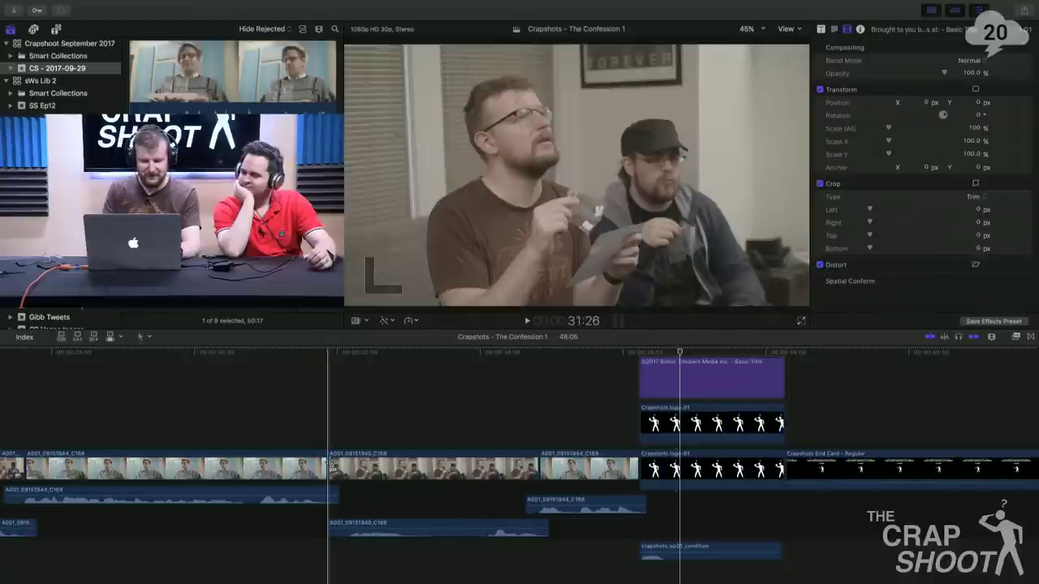
{"action": "left_click_drag", "start_coordinate": [331, 465], "coordinate": [301, 465]}
{"action": "key", "text": "a"}
{"action": "left_click", "coordinate": [231, 406]}
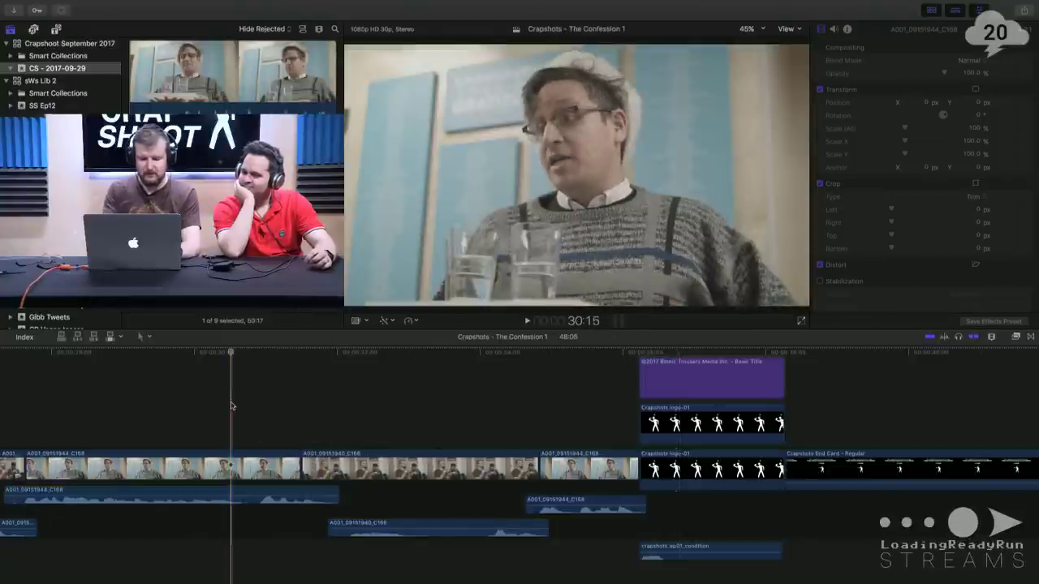
{"action": "key", "text": "super+minus"}
{"action": "key", "text": "super+minus"}
{"action": "key", "text": "space"}
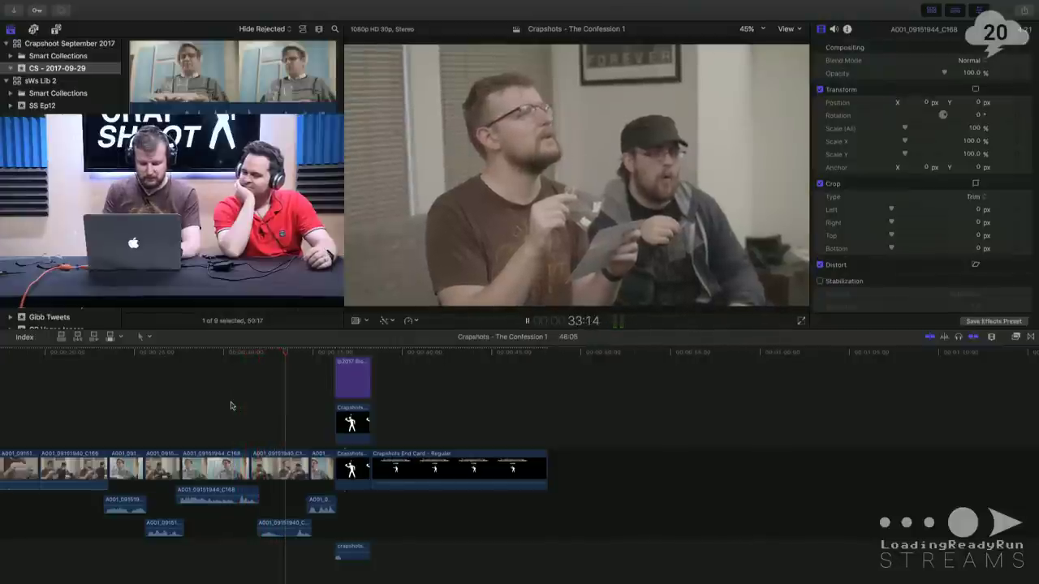
{"action": "key", "text": "space"}
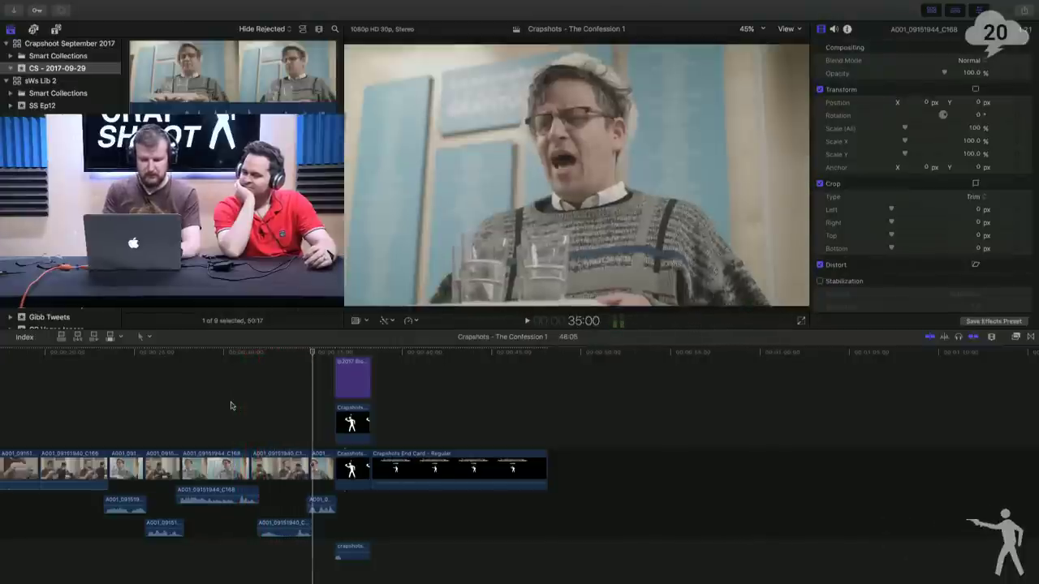
Search the sound effects library for "sleigh" and audition the Sleigh Bell Percussion effect.
{"action": "scroll", "coordinate": [232, 405], "scroll_direction": "left", "scroll_amount": 5}
{"action": "left_click", "coordinate": [262, 406]}
{"action": "key", "text": "space"}
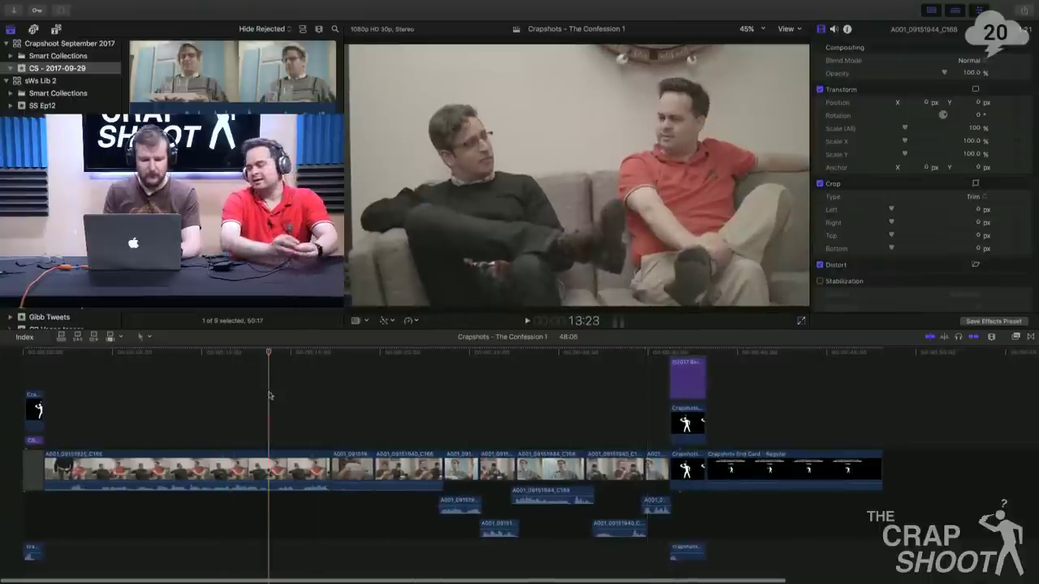
{"action": "left_click", "coordinate": [34, 29]}
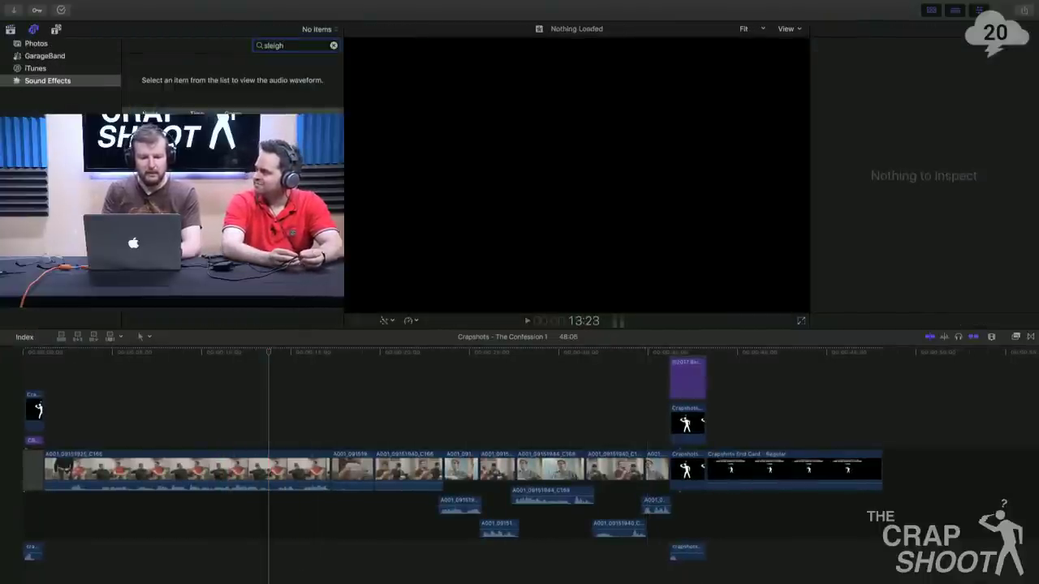
{"action": "key", "text": "Return"}
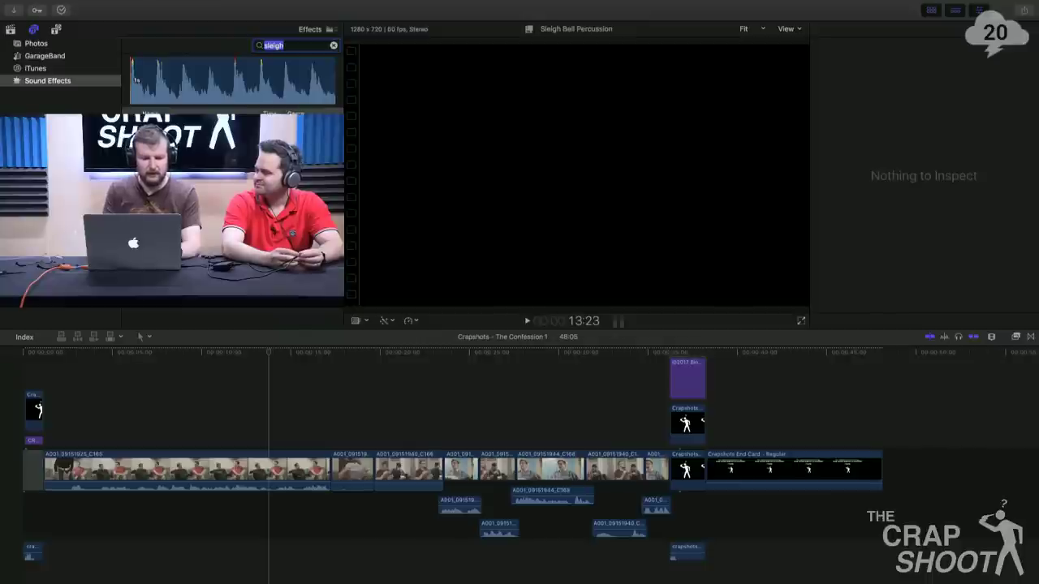
{"action": "key", "text": "space"}
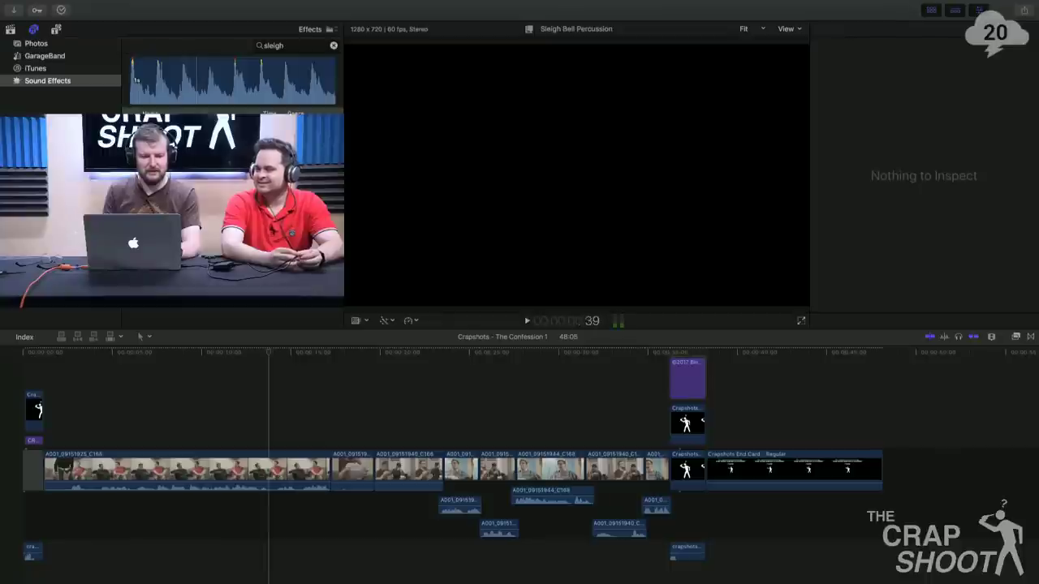
Try placing the Sleigh Bell Percussion effect under the start of the C167 envelope close-up.
{"action": "left_click_drag", "start_coordinate": [287, 469], "coordinate": [331, 558]}
{"action": "key", "text": "super+="}
{"action": "key", "text": "super+equal"}
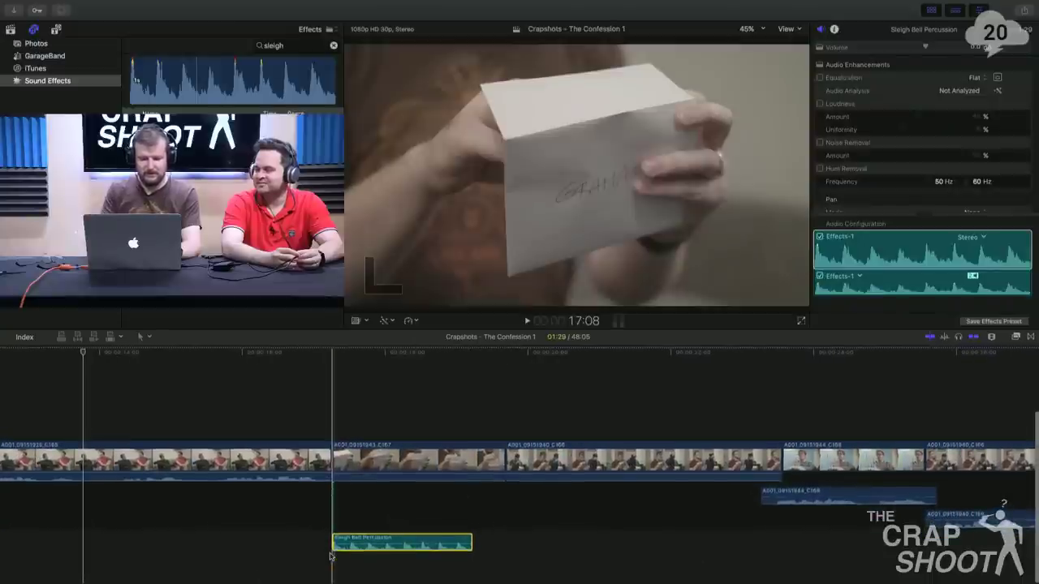
Try layering a duplicate of the sleigh bell clip, nudged to start one frame after the original, and play both.
{"action": "mouse_move", "coordinate": [353, 542]}
{"action": "left_mouse_down"}
{"action": "mouse_move", "coordinate": [355, 564]}
{"action": "mouse_move", "coordinate": [363, 542]}
{"action": "left_mouse_up"}
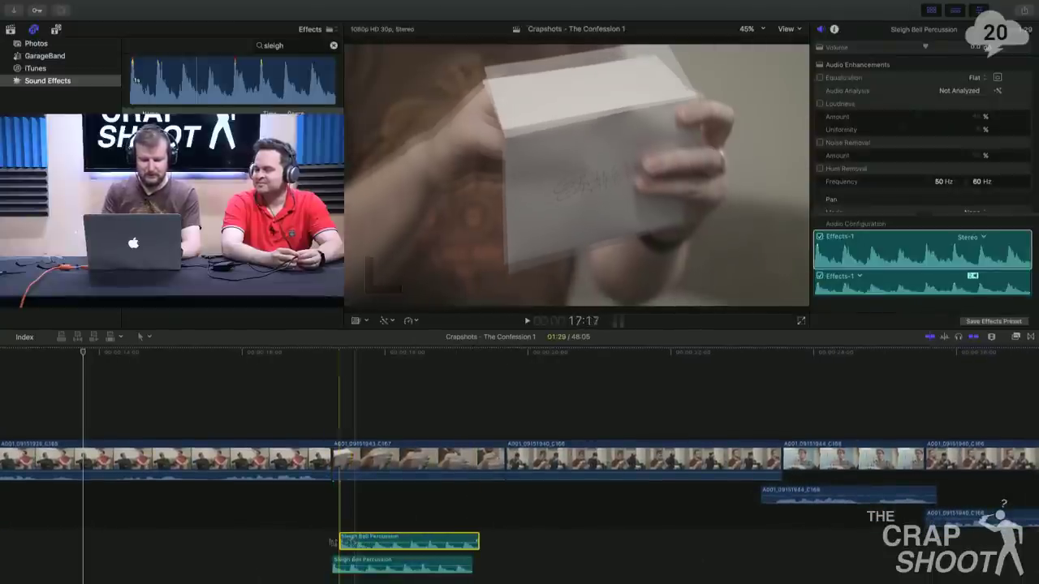
{"action": "key", "text": "space"}
{"action": "key", "text": "space"}
{"action": "key", "text": "comma"}
{"action": "key", "text": "comma"}
{"action": "key", "text": "comma"}
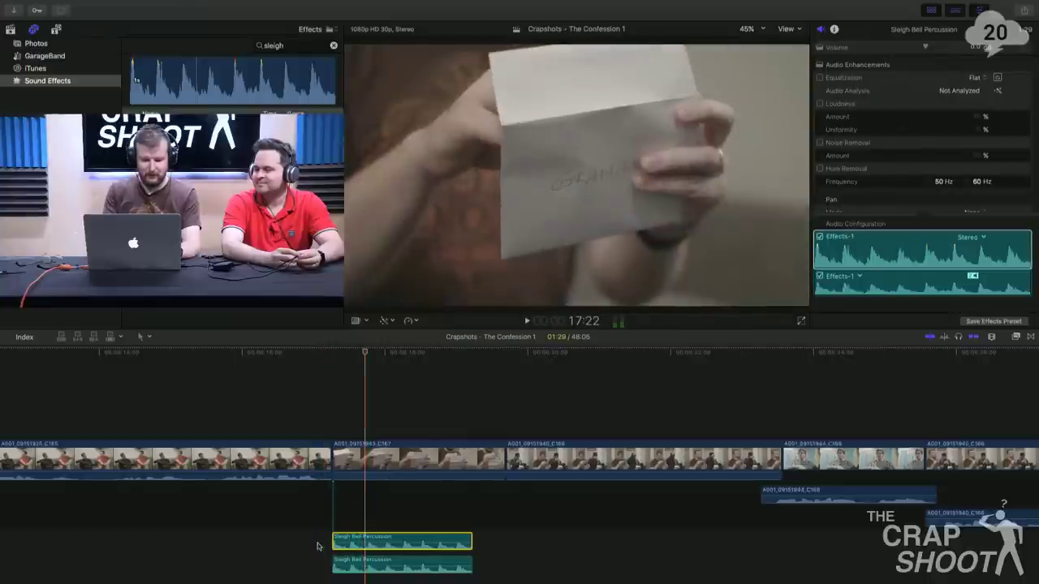
{"action": "key", "text": "period"}
{"action": "key", "text": "space"}
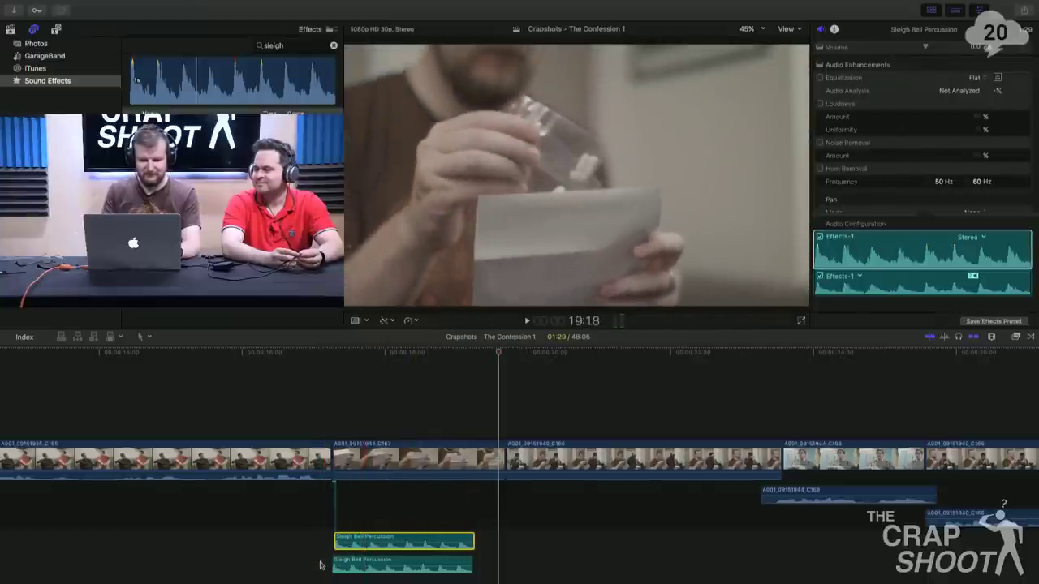
{"action": "key", "text": "space"}
Delete both sleigh bell clips from under the C167 close-up.
{"action": "key", "text": "Delete"}
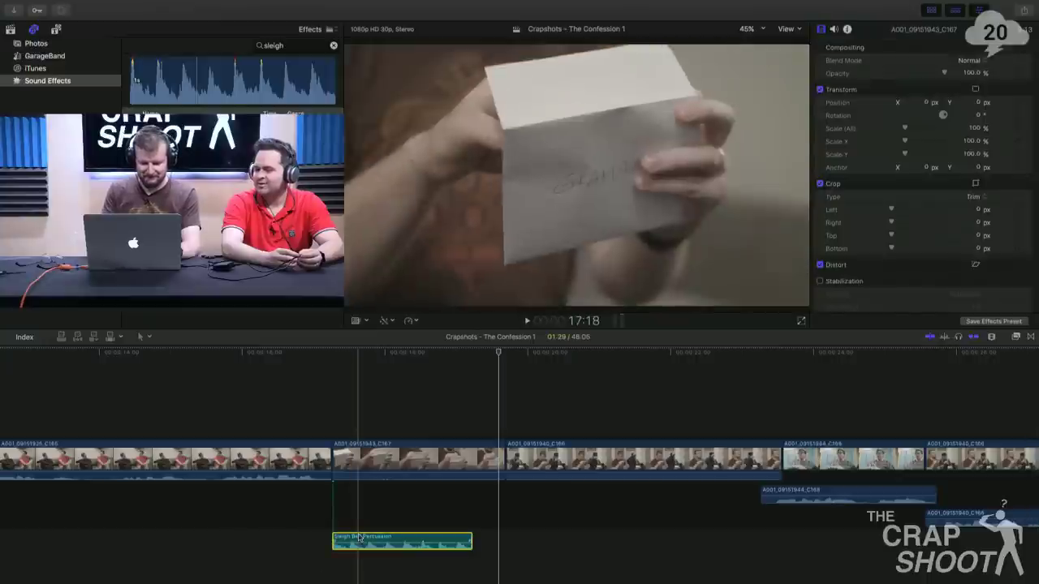
{"action": "key", "text": "Delete"}
{"action": "scroll", "coordinate": [360, 538], "scroll_direction": "right", "scroll_amount": 5}
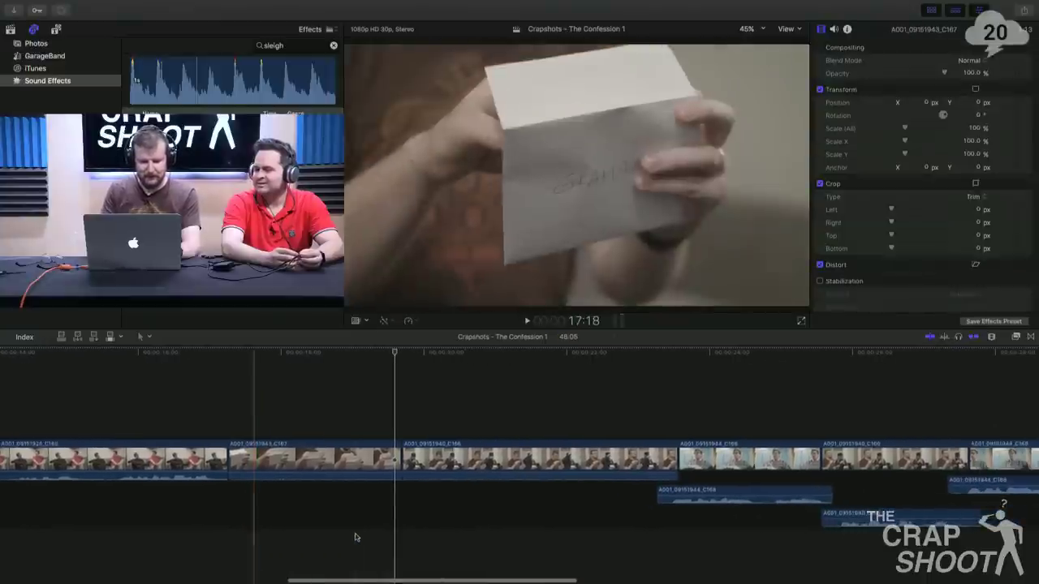
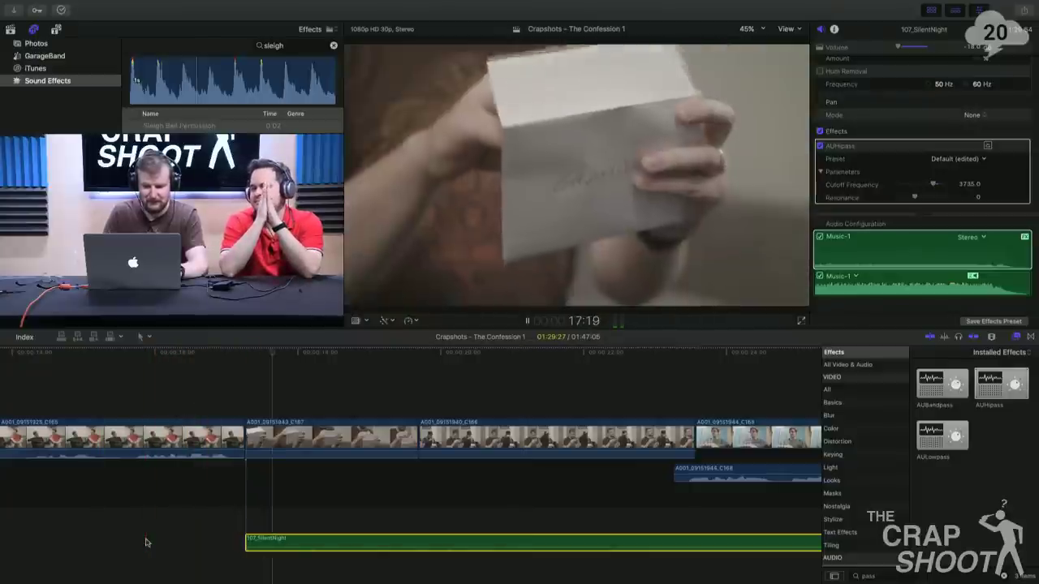
Trim the end of the 107_SilentNight music so it stops where the closing Crapshots logo starts.
{"action": "scroll", "coordinate": [146, 542], "scroll_direction": "right", "scroll_amount": 5}
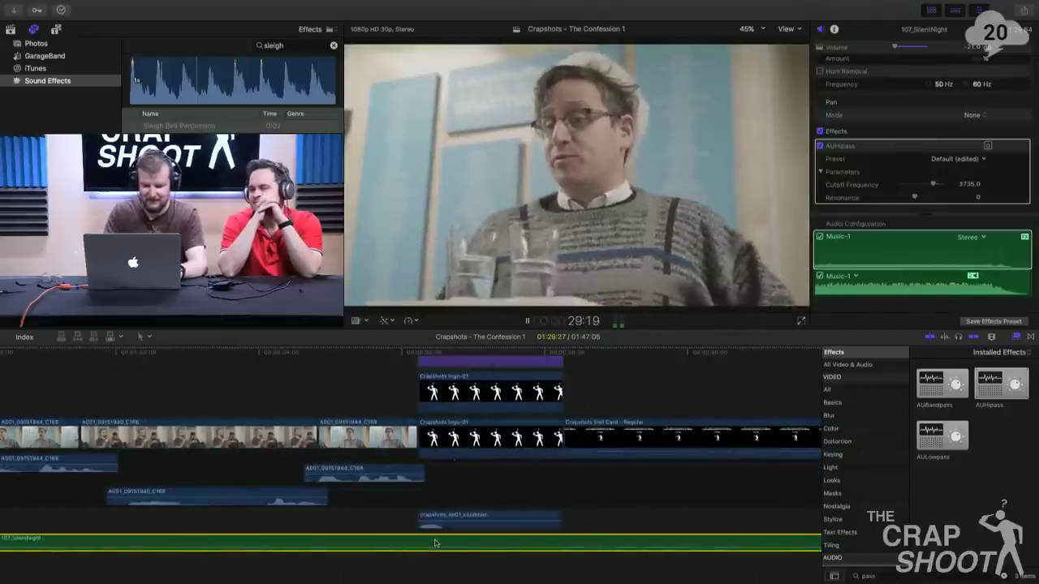
{"action": "key", "text": "super+minus"}
{"action": "key", "text": "super+minus"}
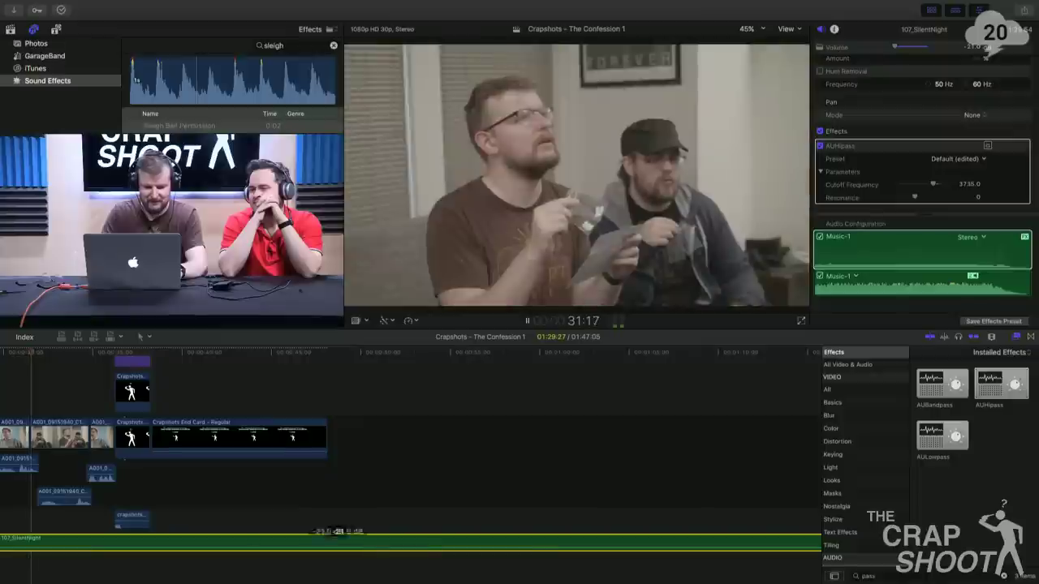
{"action": "scroll", "coordinate": [241, 540], "scroll_direction": "left", "scroll_amount": 4}
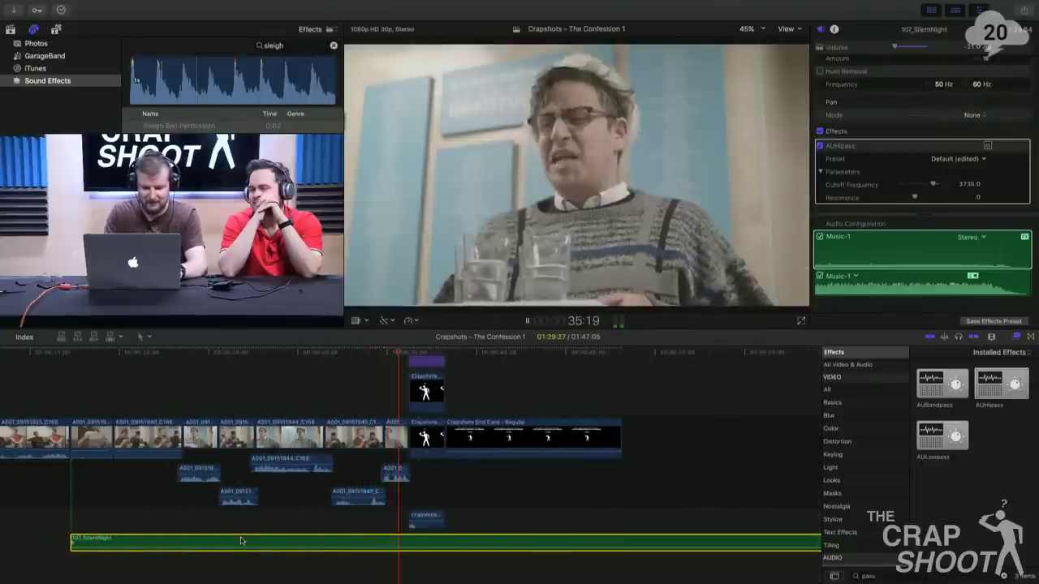
{"action": "key", "text": "alt+bracketright"}
{"action": "key", "text": "space"}
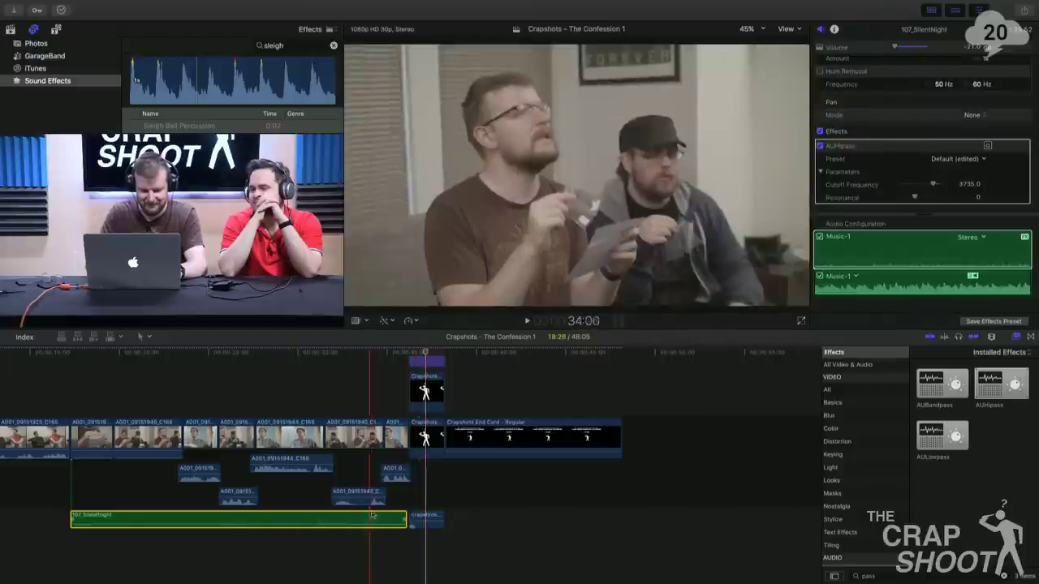
{"action": "left_click_drag", "start_coordinate": [401, 516], "coordinate": [407, 544]}
Fit the whole edit in the timeline and close the effects browser.
{"action": "scroll", "coordinate": [408, 545], "scroll_direction": "left", "scroll_amount": 2}
{"action": "scroll", "coordinate": [408, 545], "scroll_direction": "left", "scroll_amount": 3}
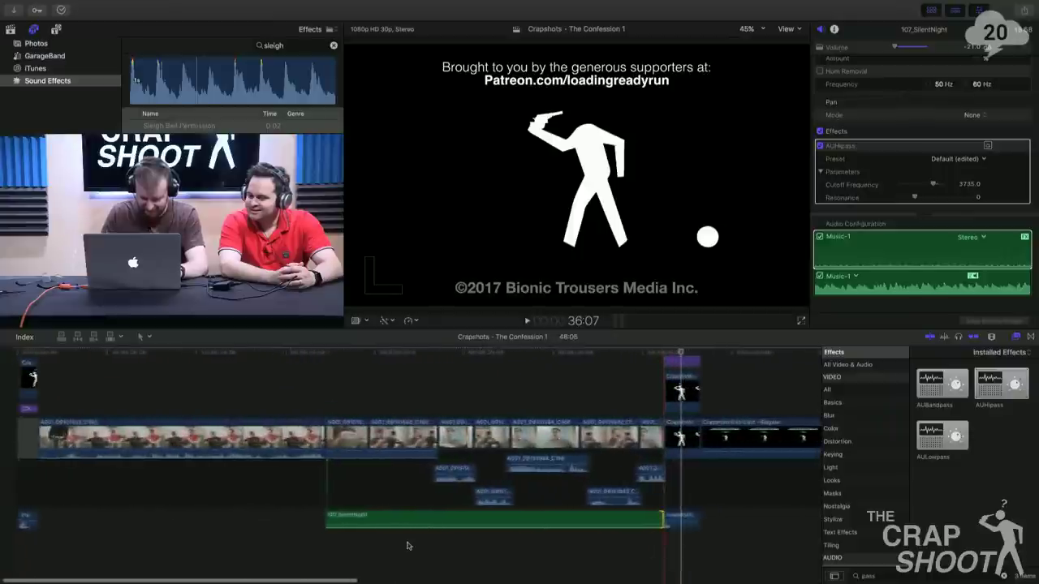
{"action": "key", "text": "shift+z"}
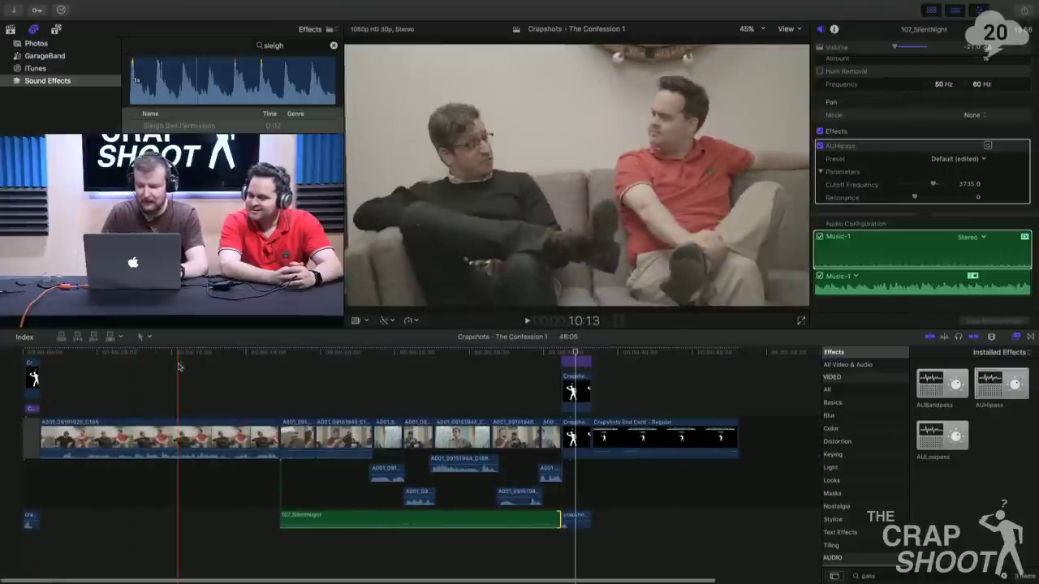
{"action": "left_click", "coordinate": [1013, 339]}
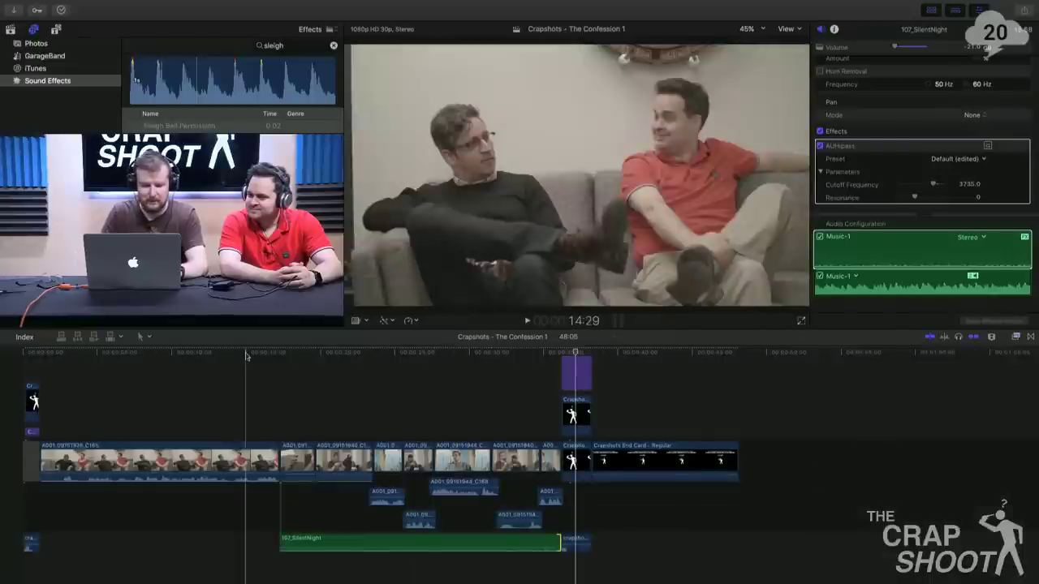
{"action": "left_click", "coordinate": [208, 382]}
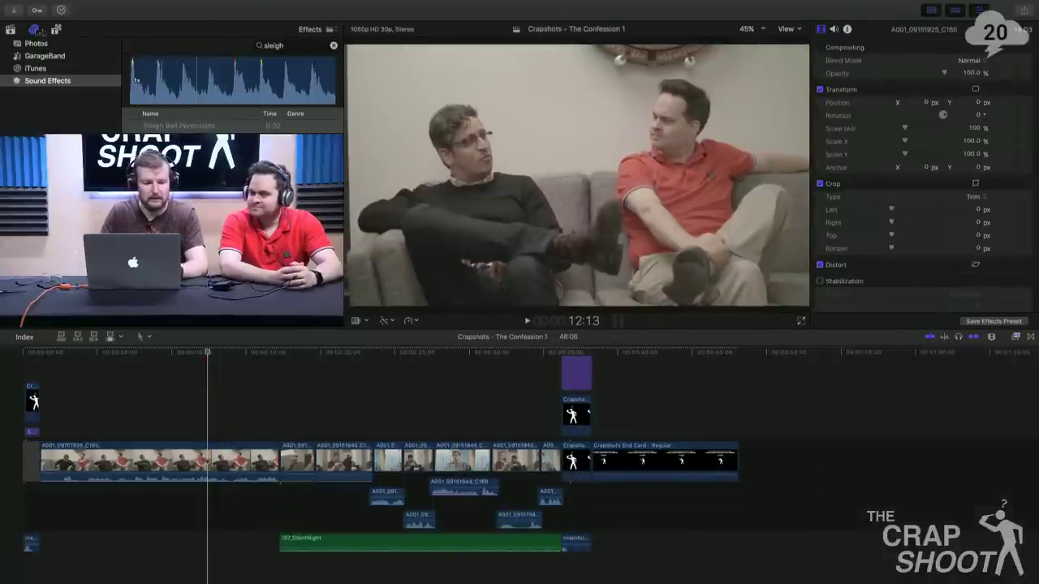
Play the C169 tray take in the event footage and mark a range of 4:22 ending at 19:46:17:13.
{"action": "left_click", "coordinate": [13, 30]}
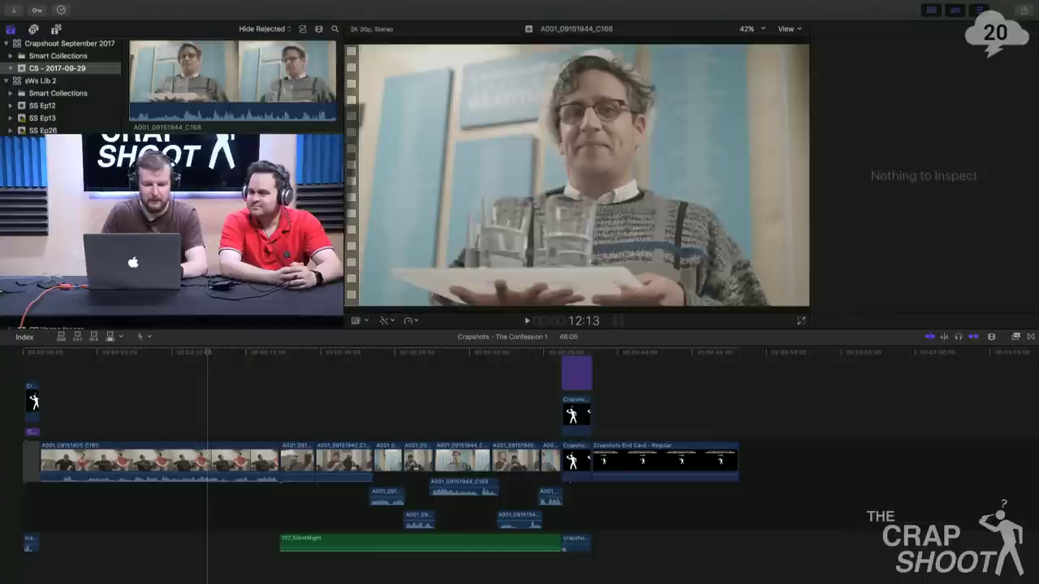
{"action": "key", "text": "Down"}
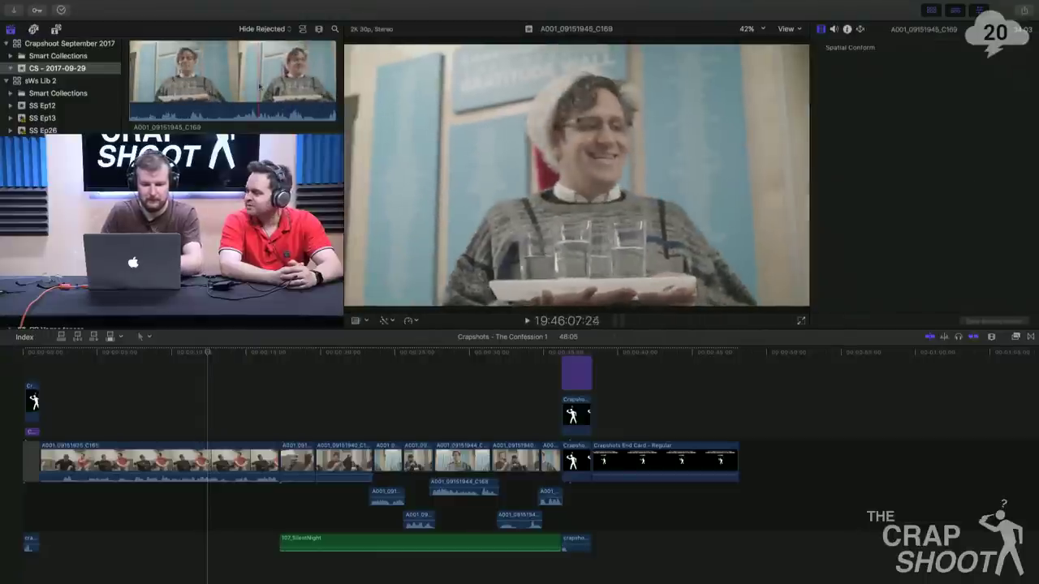
{"action": "key", "text": "space"}
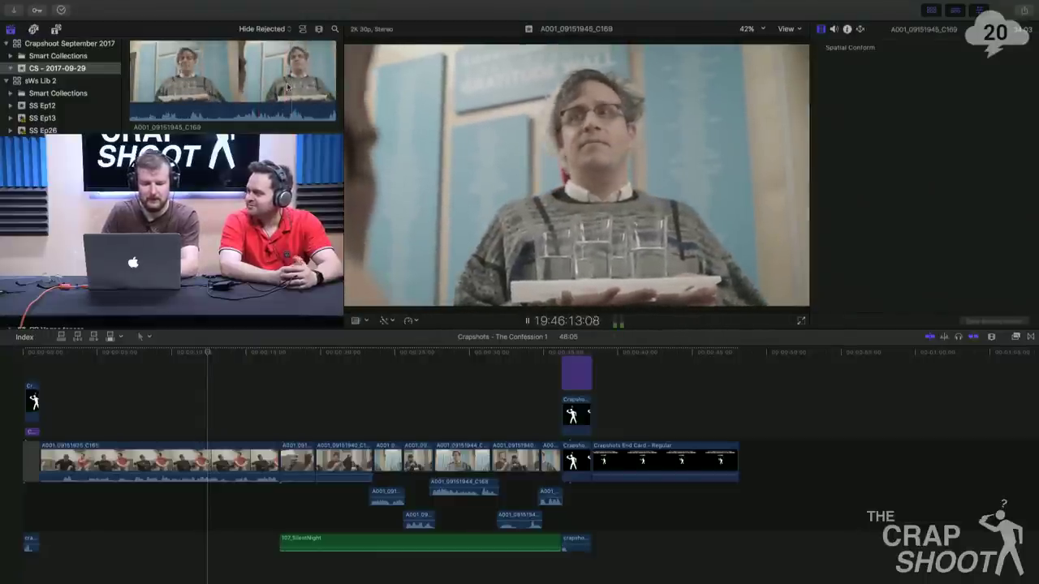
{"action": "key", "text": "space"}
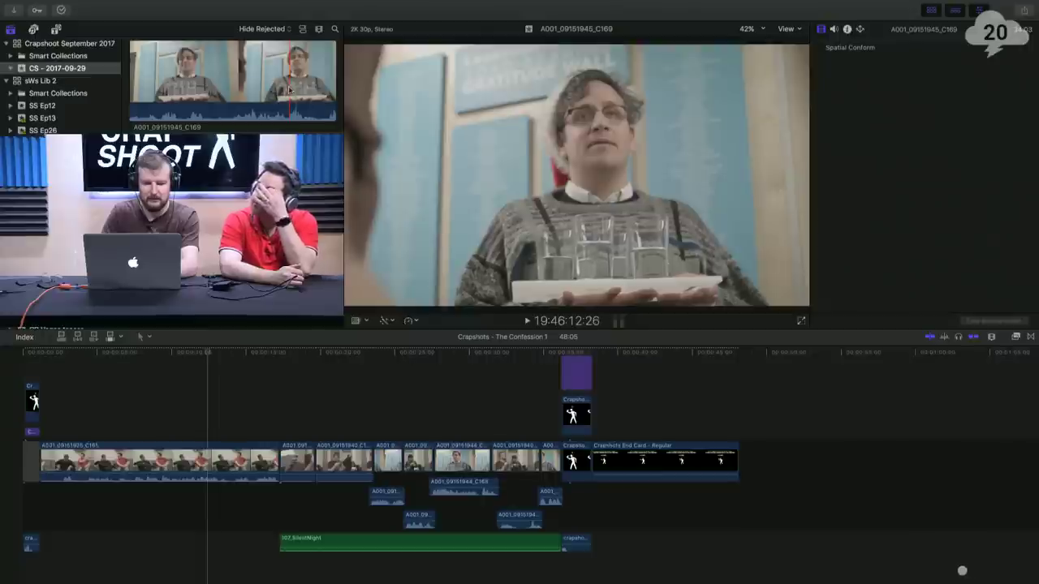
{"action": "left_click", "coordinate": [289, 90]}
{"action": "key", "text": "space"}
{"action": "key", "text": "i"}
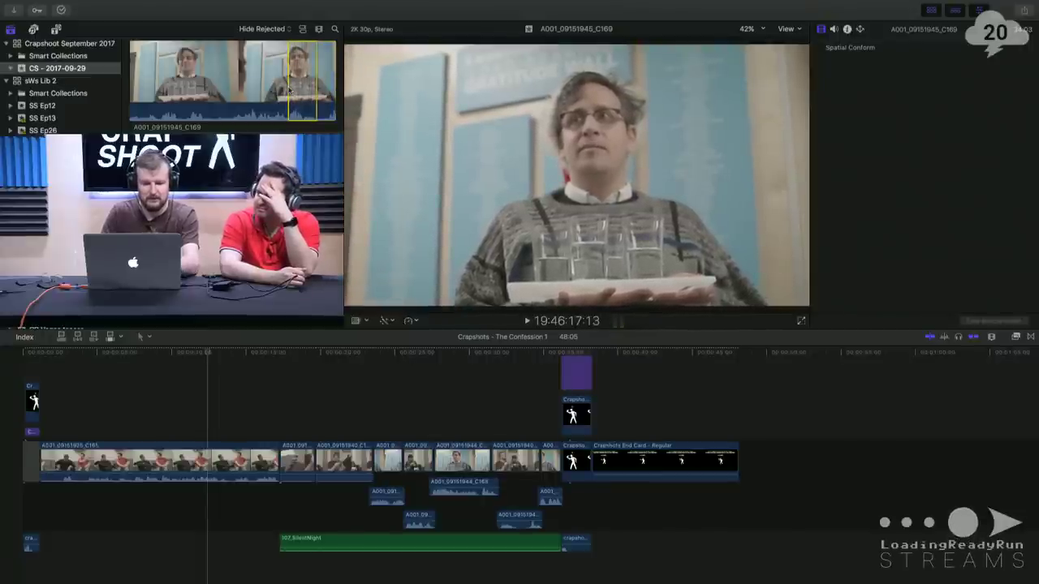
Connect the marked C169 range over the end card and delete its picture, keeping only the detached audio.
{"action": "key", "text": "q"}
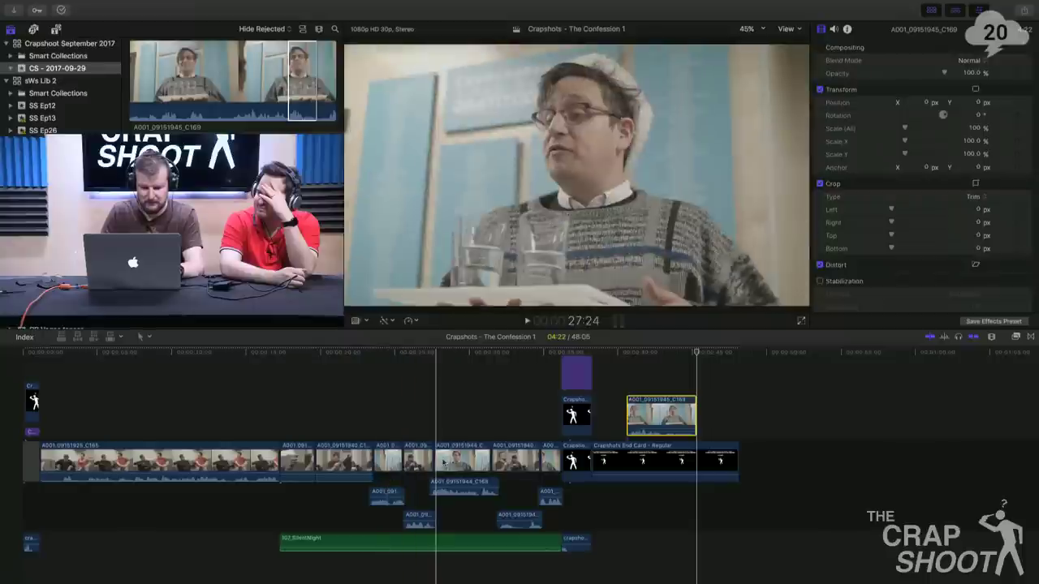
{"action": "left_click", "coordinate": [445, 462]}
{"action": "left_click", "coordinate": [655, 416]}
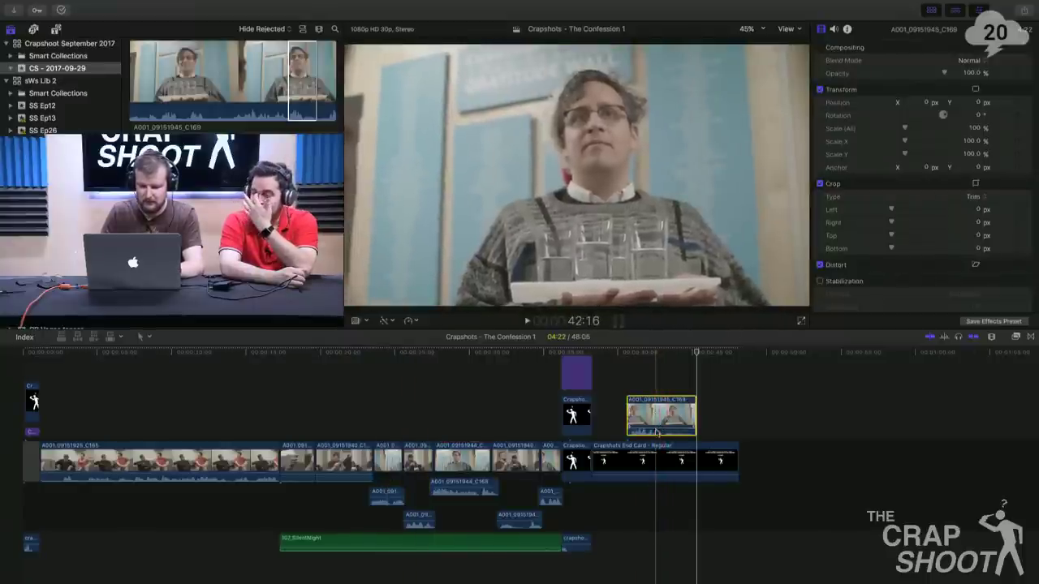
{"action": "right_click", "coordinate": [660, 422]}
{"action": "left_click", "coordinate": [690, 425]}
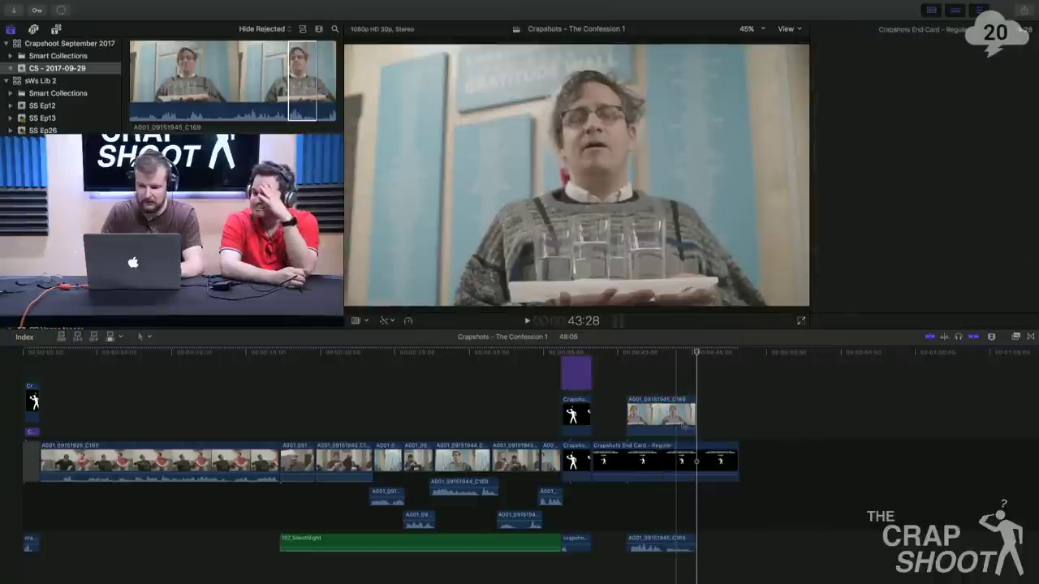
{"action": "key", "text": "Delete"}
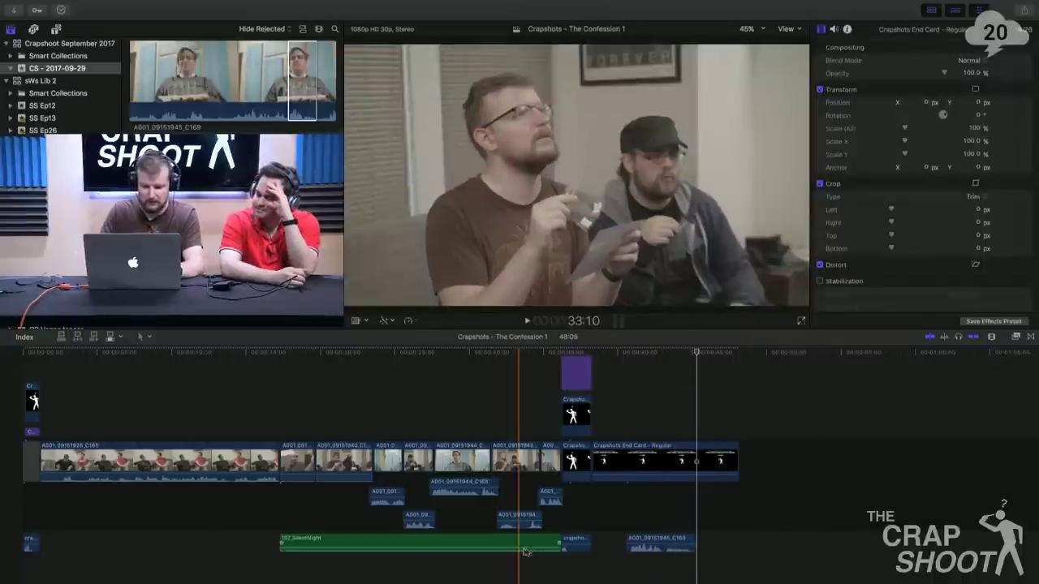
Duplicate the 107_SilentNight music and trim the copy to span exactly the end card.
{"action": "left_click_drag", "start_coordinate": [525, 542], "coordinate": [552, 562]}
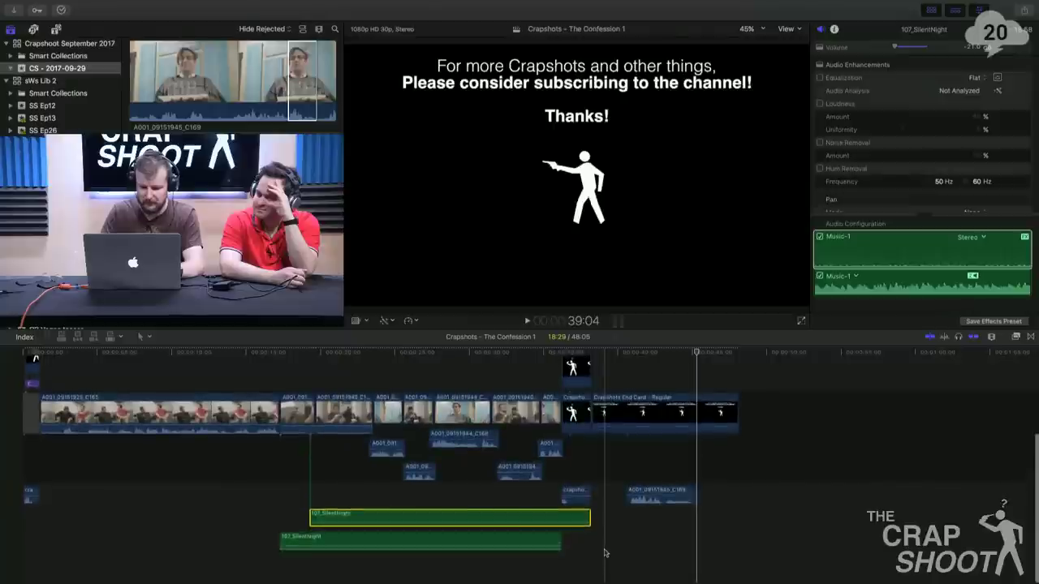
{"action": "left_click_drag", "start_coordinate": [590, 516], "coordinate": [738, 516]}
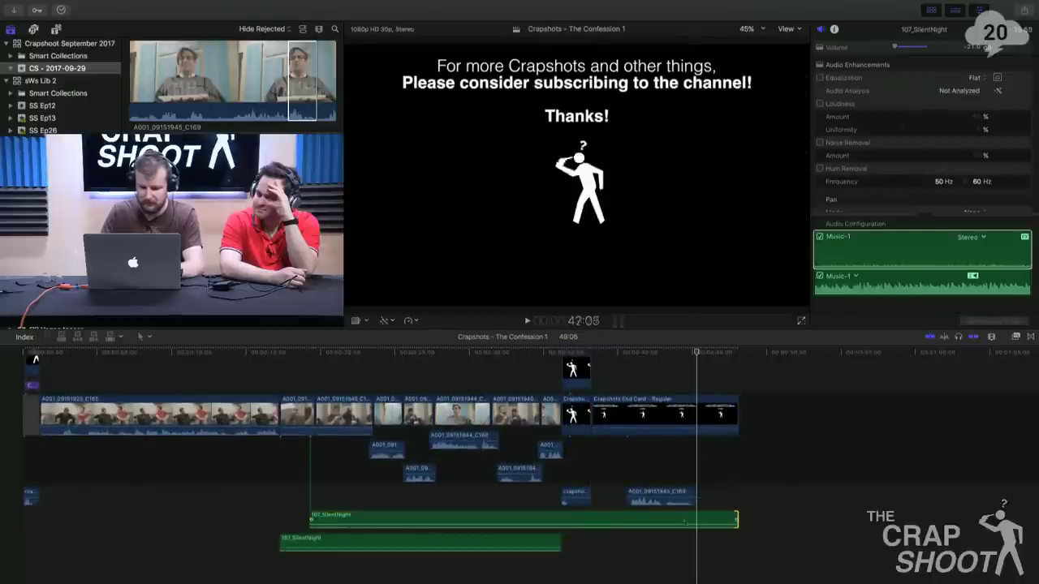
{"action": "key", "text": "alt+["}
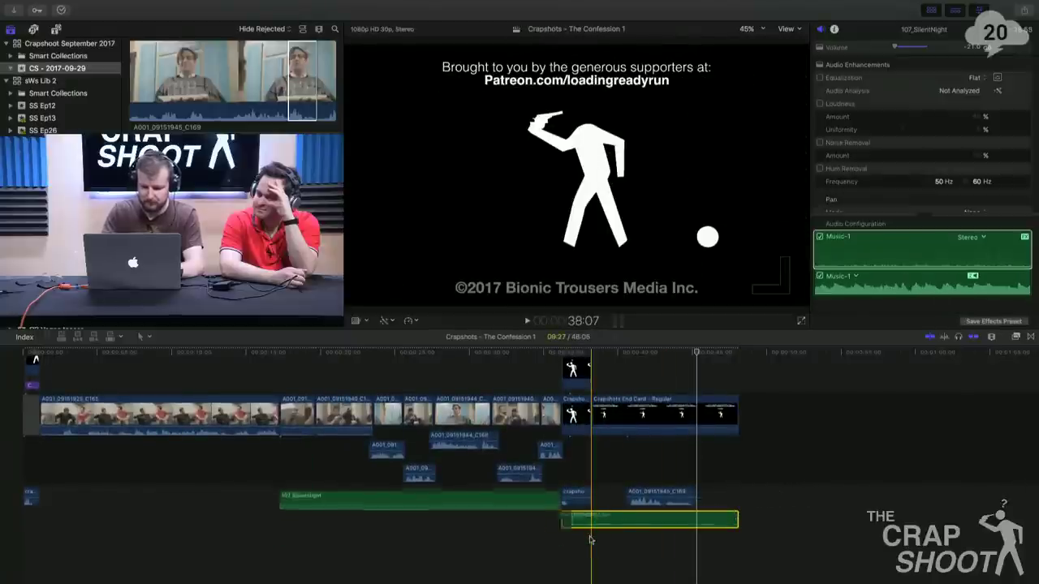
Add a fade-in and fade-out to the end-card 107_SilentNight music and adjust the volume keyframes midway through the C169 dialogue audio.
{"action": "left_click_drag", "start_coordinate": [594, 519], "coordinate": [608, 518]}
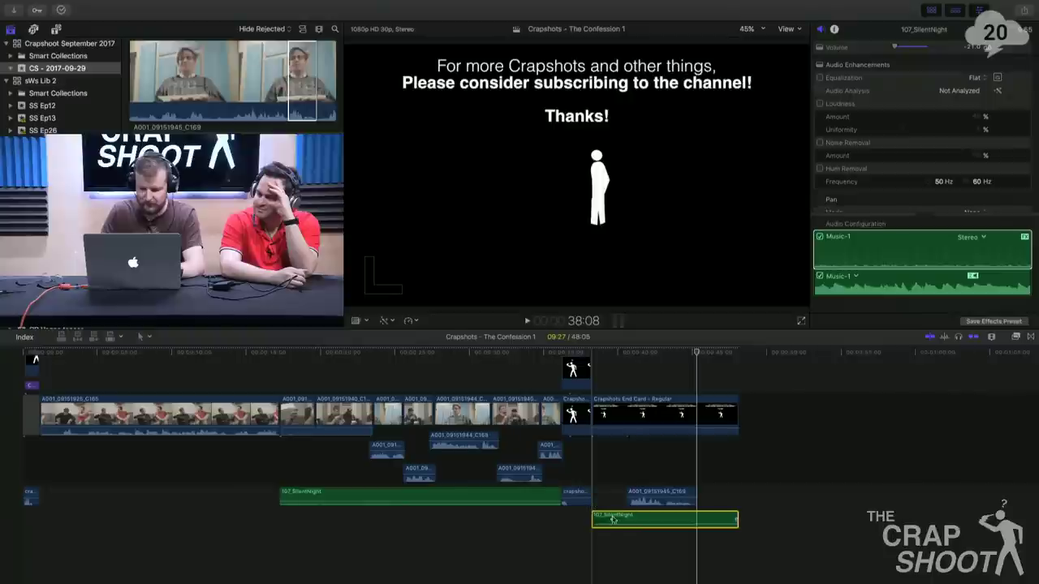
{"action": "key", "text": "space"}
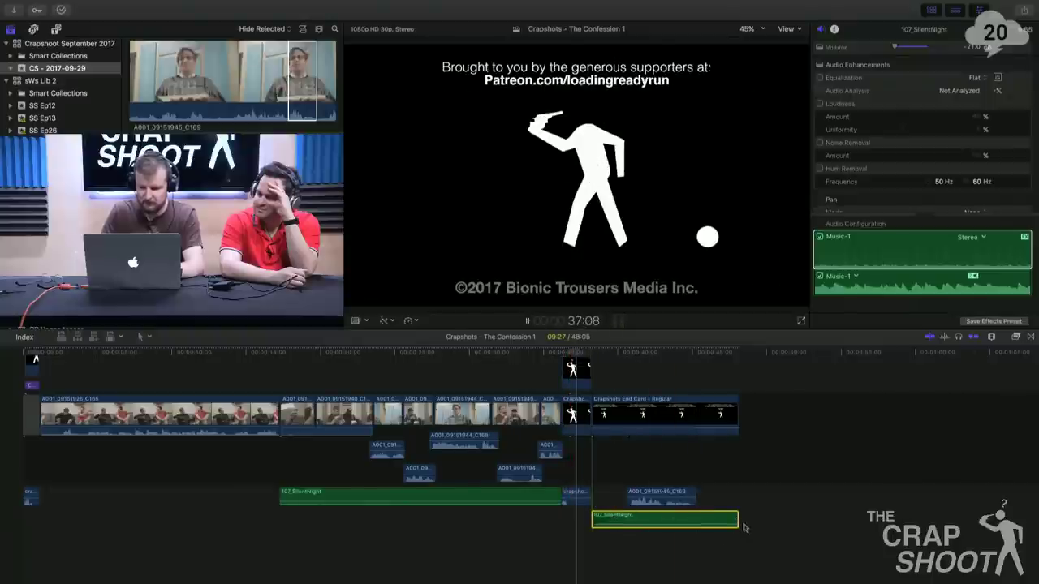
{"action": "left_click_drag", "start_coordinate": [735, 519], "coordinate": [733, 519]}
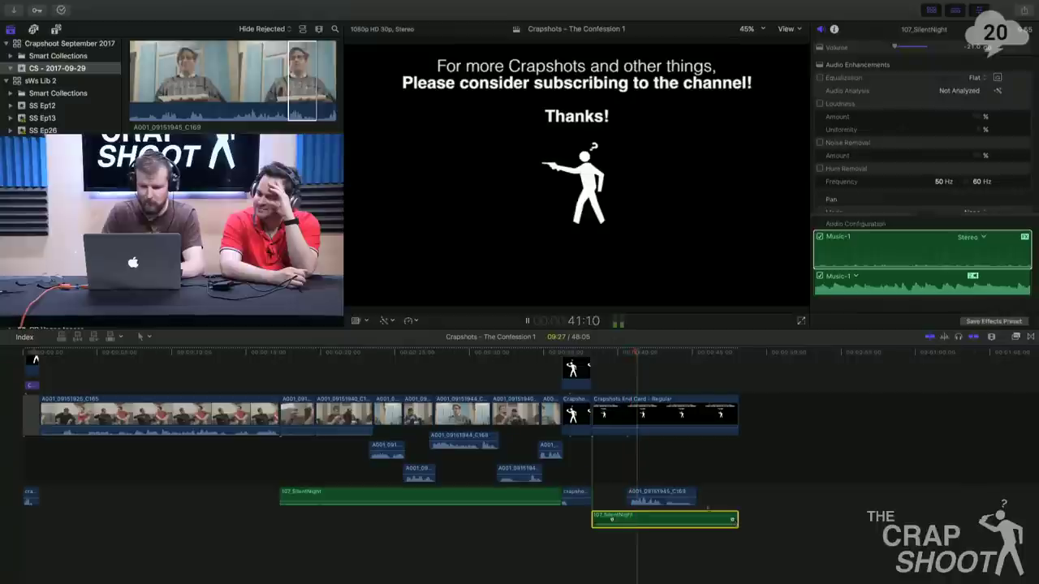
{"action": "left_click_drag", "start_coordinate": [661, 492], "coordinate": [675, 492]}
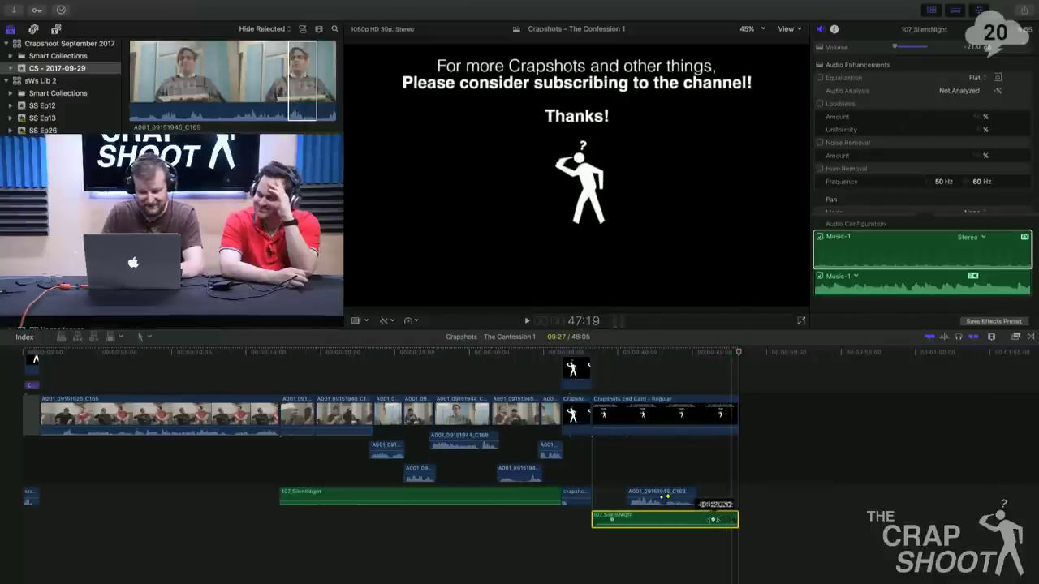
Color-correct the A001_09151925_C165 sofa clip with global saturation at 45% and shadow exposure at -7%.
{"action": "left_click", "coordinate": [183, 528]}
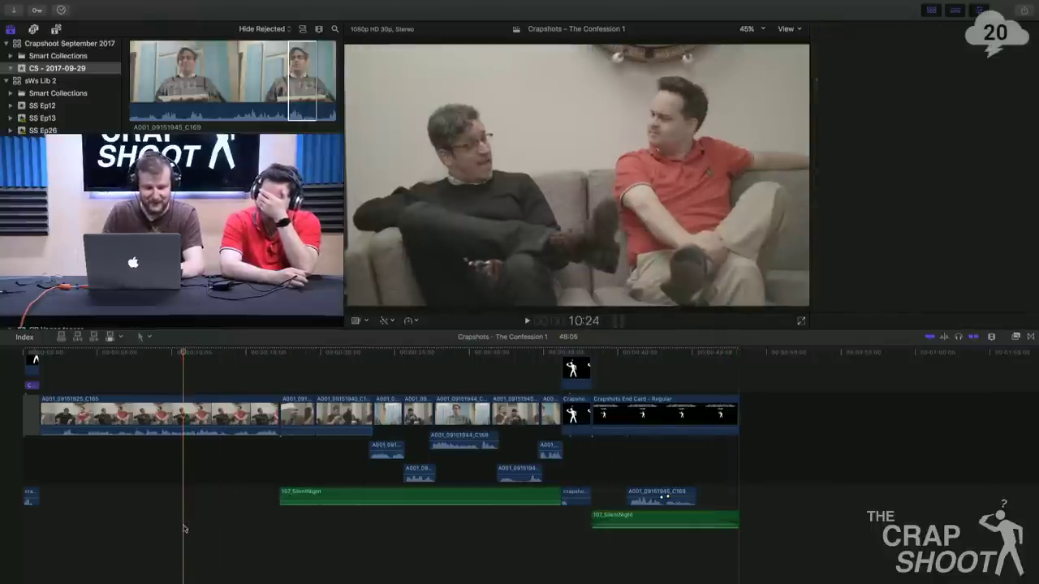
{"action": "key", "text": "super+6"}
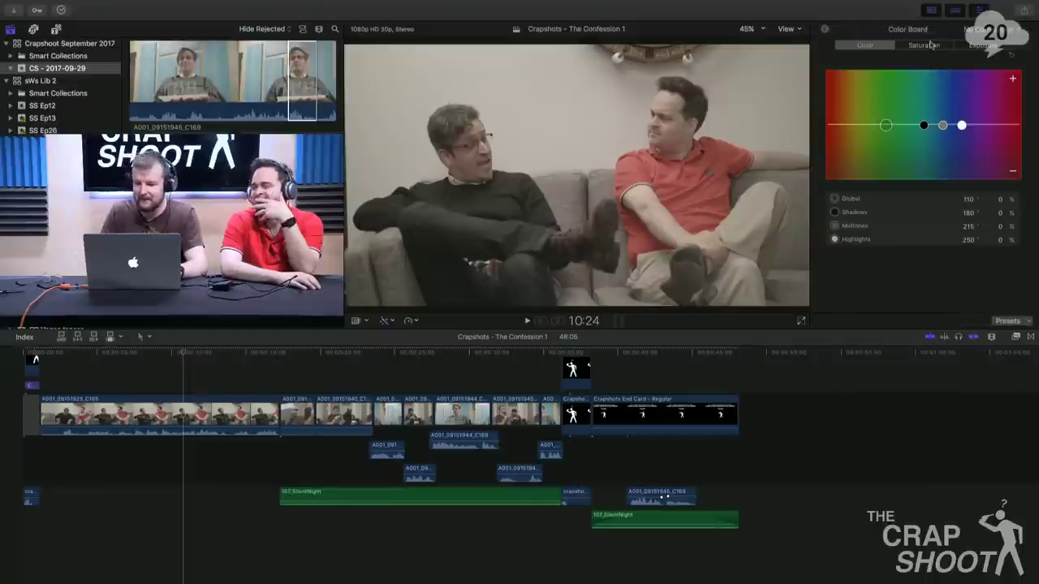
{"action": "key", "text": "ctrl+super+s"}
{"action": "left_click", "coordinate": [835, 124]}
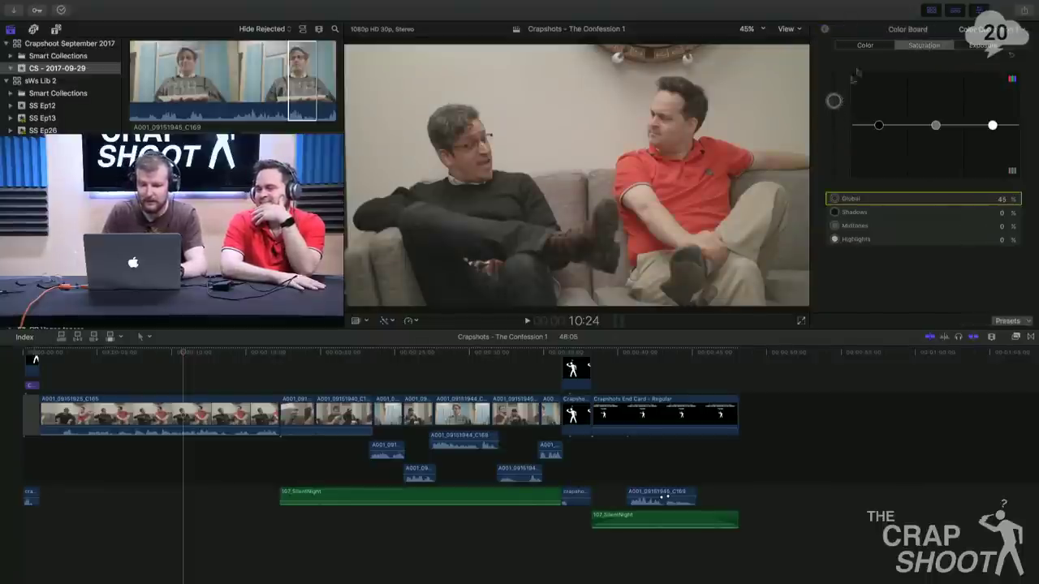
{"action": "key", "text": "ctrl+super+e"}
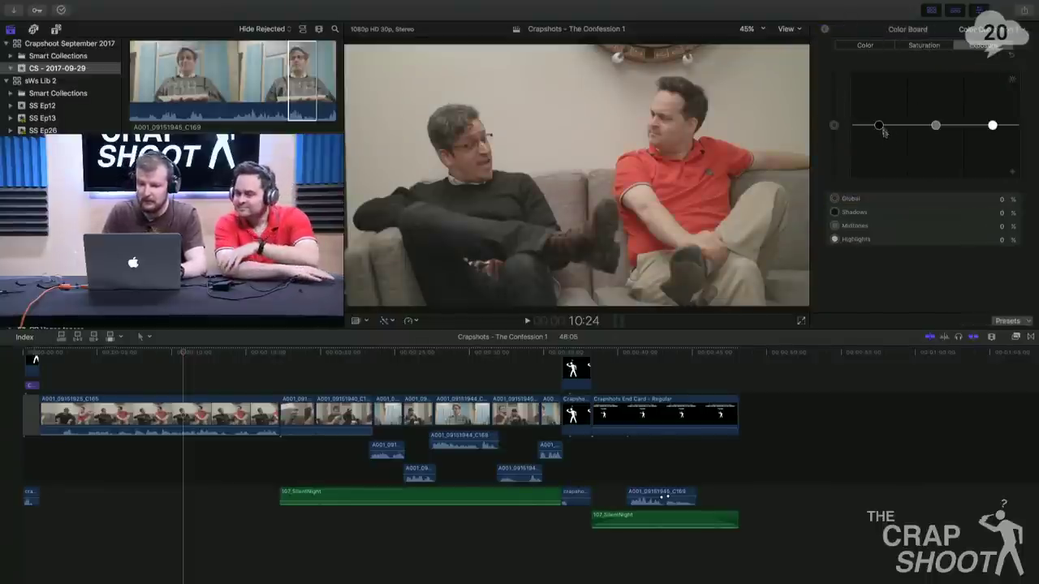
{"action": "left_click_drag", "start_coordinate": [879, 125], "coordinate": [881, 132]}
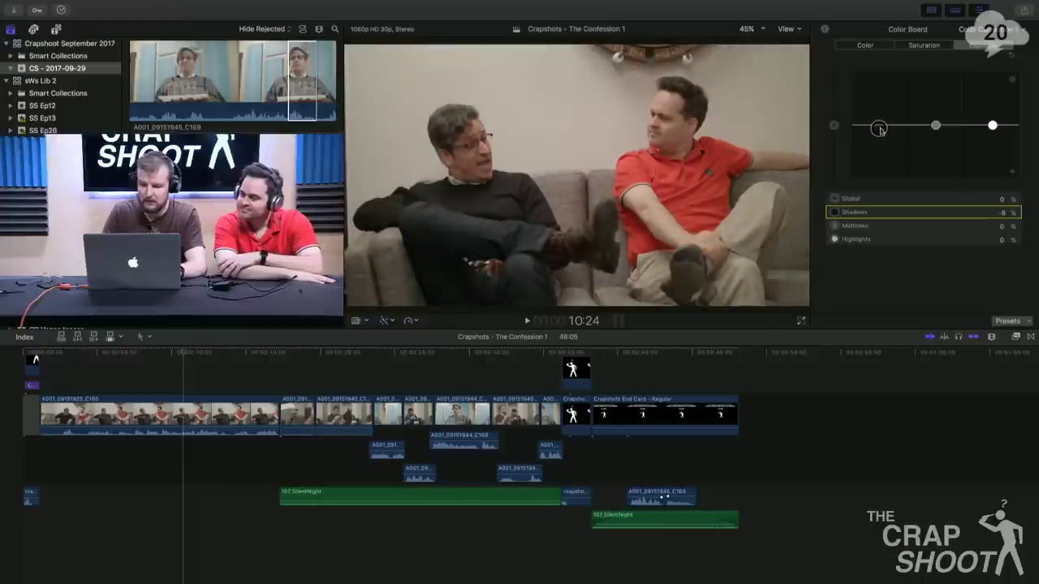
Shift the C165 clip's color balance to global 44° at -5% and highlights 66° at -1%.
{"action": "left_click", "coordinate": [865, 46]}
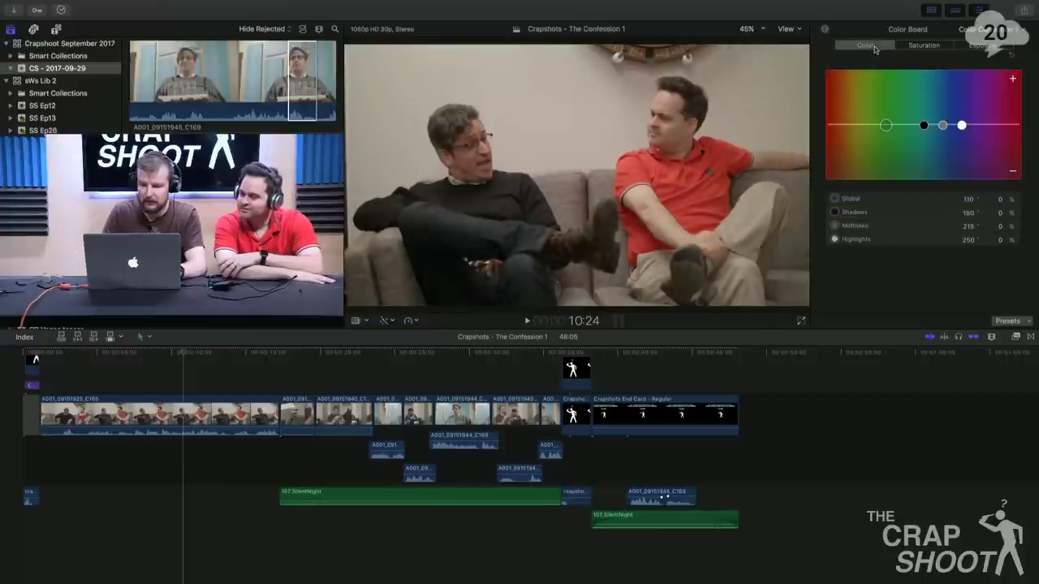
{"action": "left_click", "coordinate": [885, 126]}
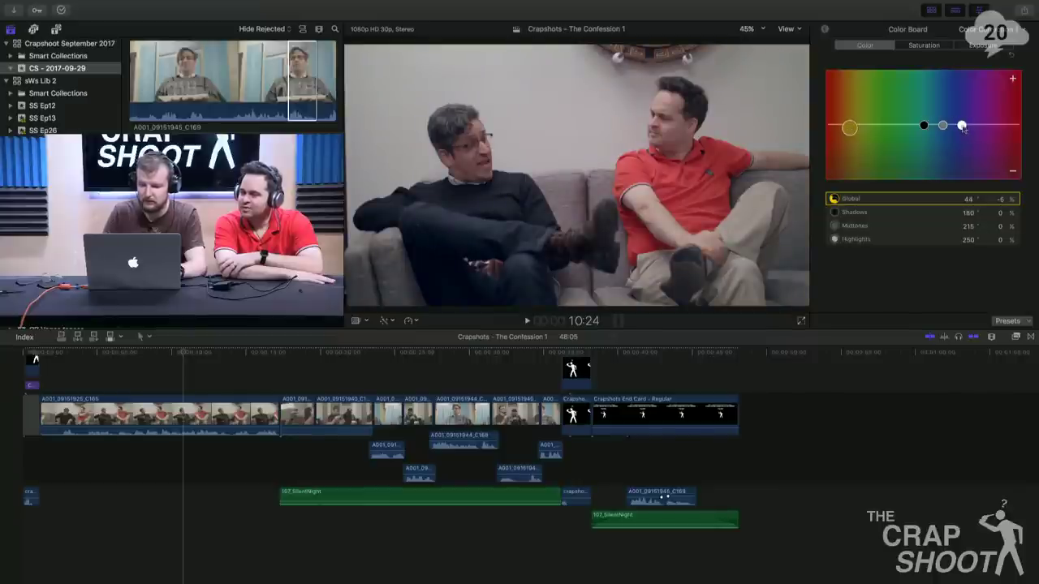
{"action": "left_click_drag", "start_coordinate": [961, 125], "coordinate": [868, 123]}
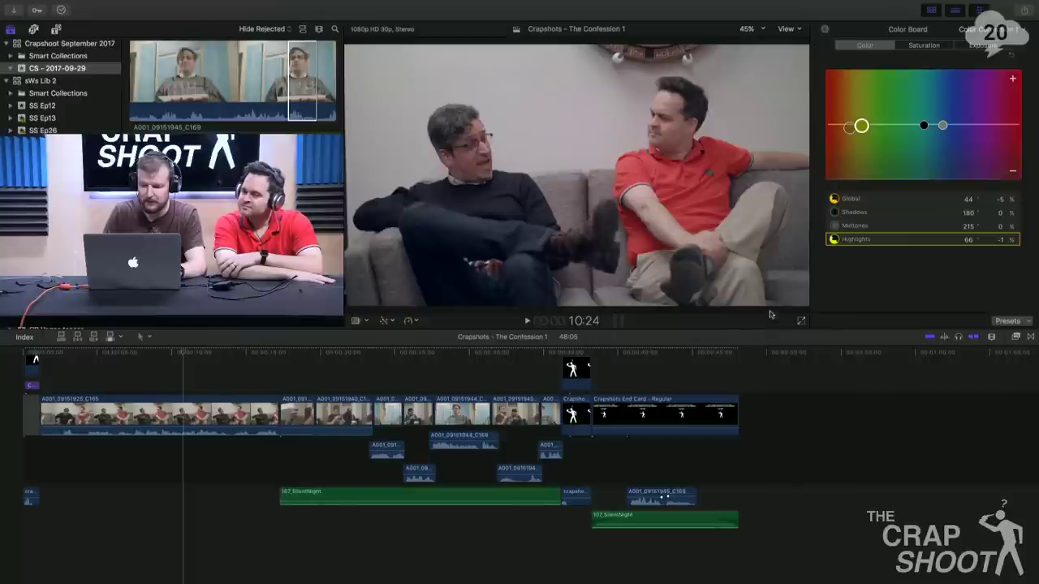
Compare the C165 shot with and without Color Correction 1, leaving the correction enabled.
{"action": "left_click", "coordinate": [823, 31]}
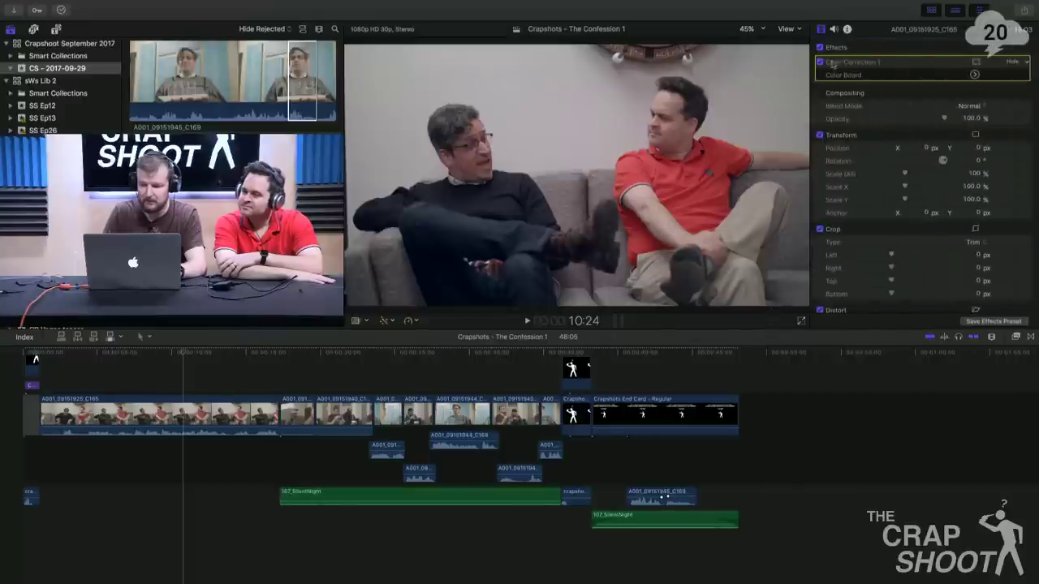
{"action": "left_click", "coordinate": [820, 61]}
{"action": "left_click", "coordinate": [820, 62]}
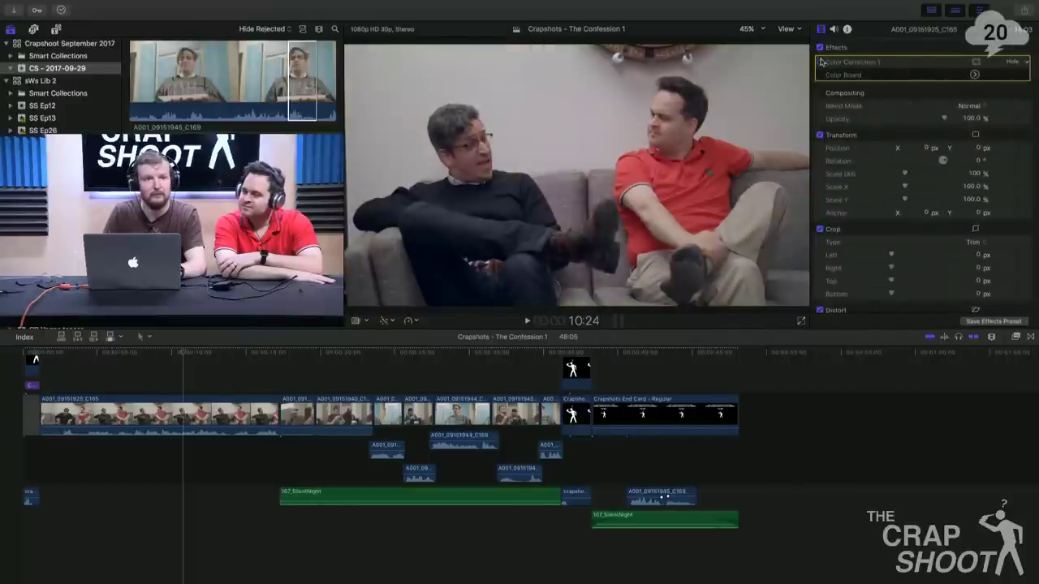
{"action": "left_click", "coordinate": [820, 61]}
{"action": "left_click", "coordinate": [819, 62]}
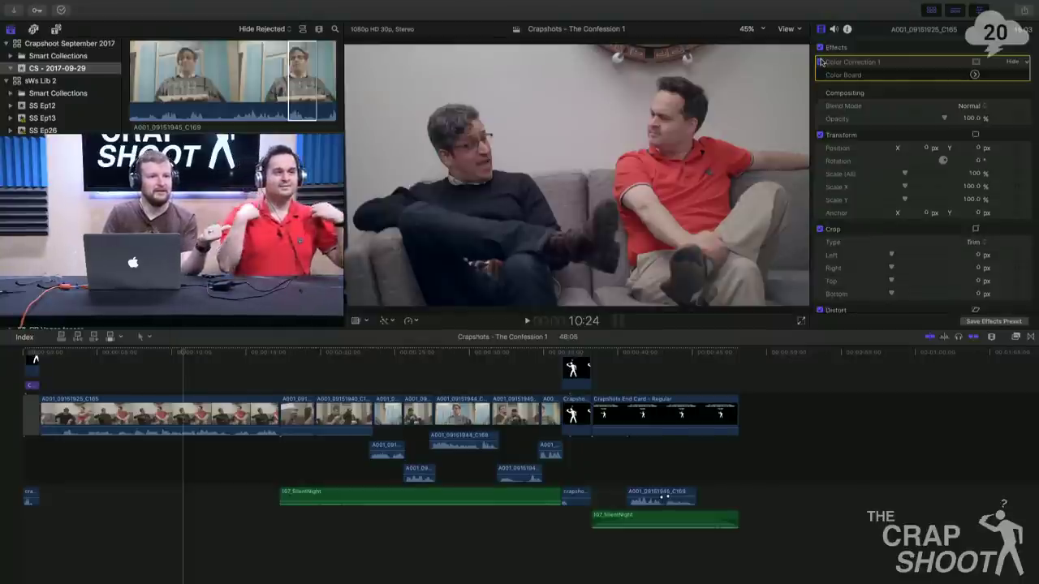
{"action": "left_click", "coordinate": [819, 62]}
{"action": "left_click", "coordinate": [819, 62]}
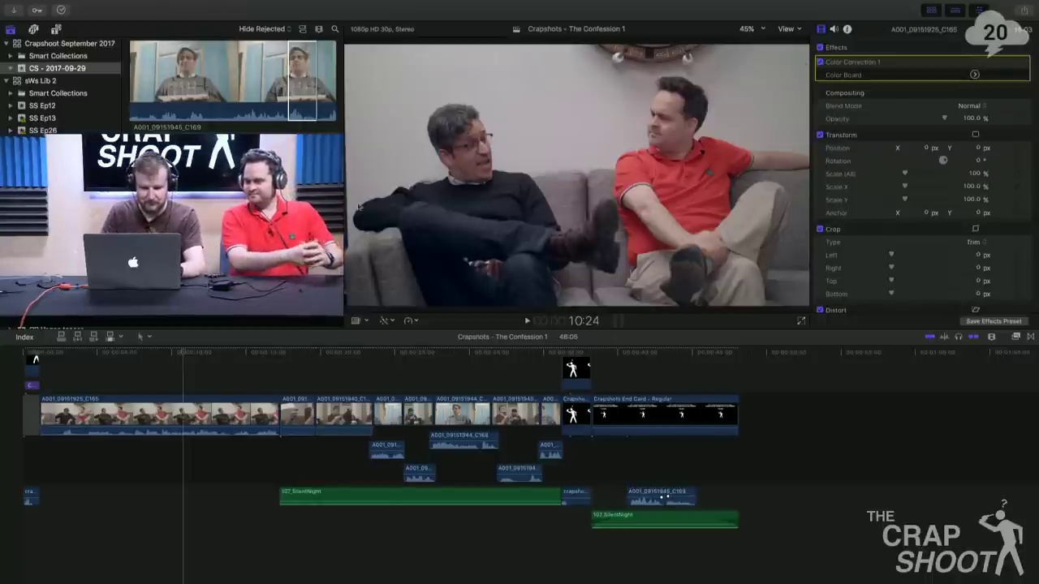
Copy the C165 clip and paste its Color Correction 1 attribute onto the first A001_09151940_C166 clip.
{"action": "left_click", "coordinate": [236, 414]}
{"action": "left_click", "coordinate": [297, 406]}
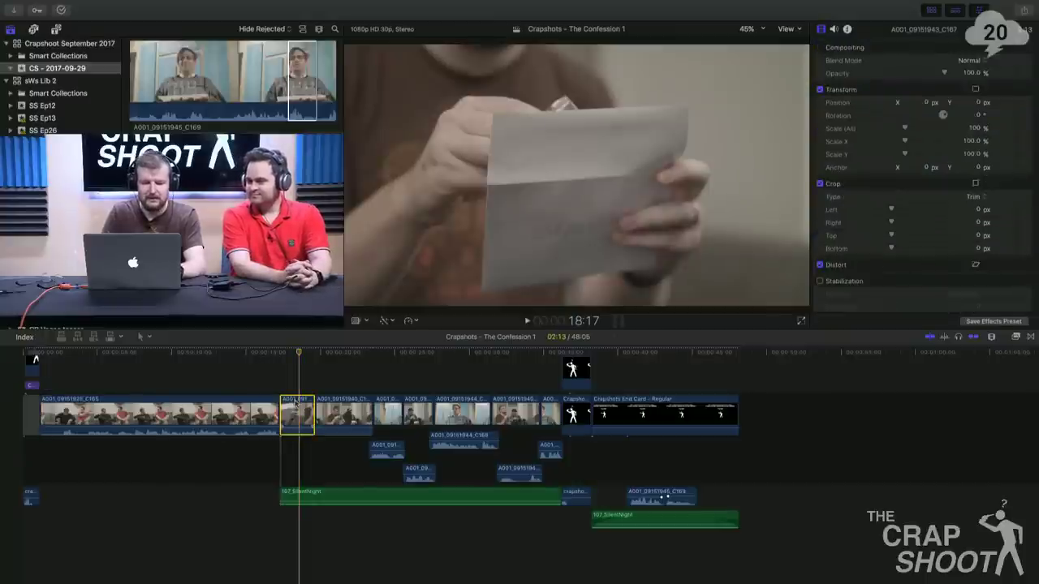
{"action": "left_click", "coordinate": [236, 404]}
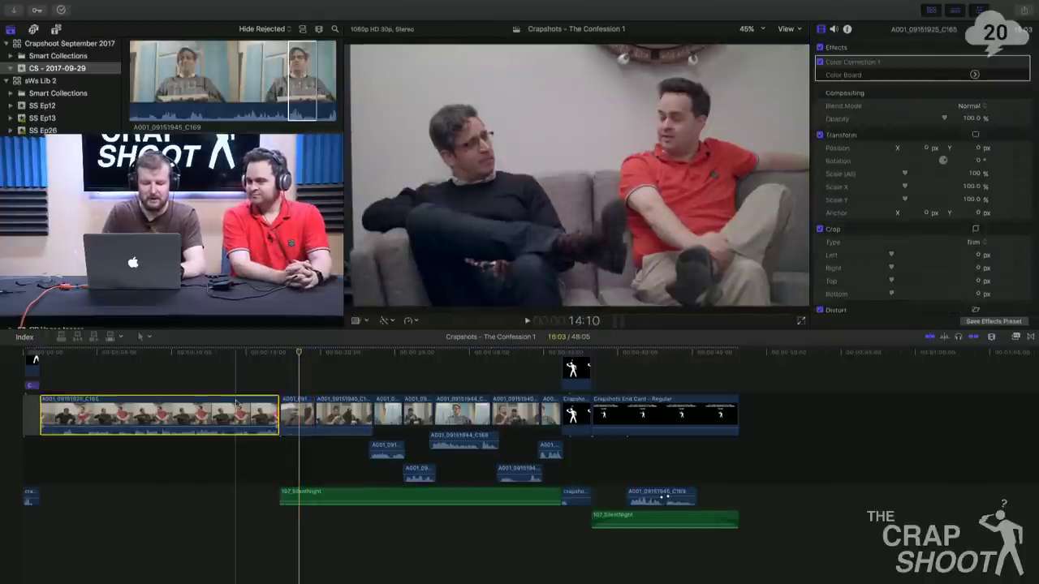
{"action": "left_click", "coordinate": [298, 373]}
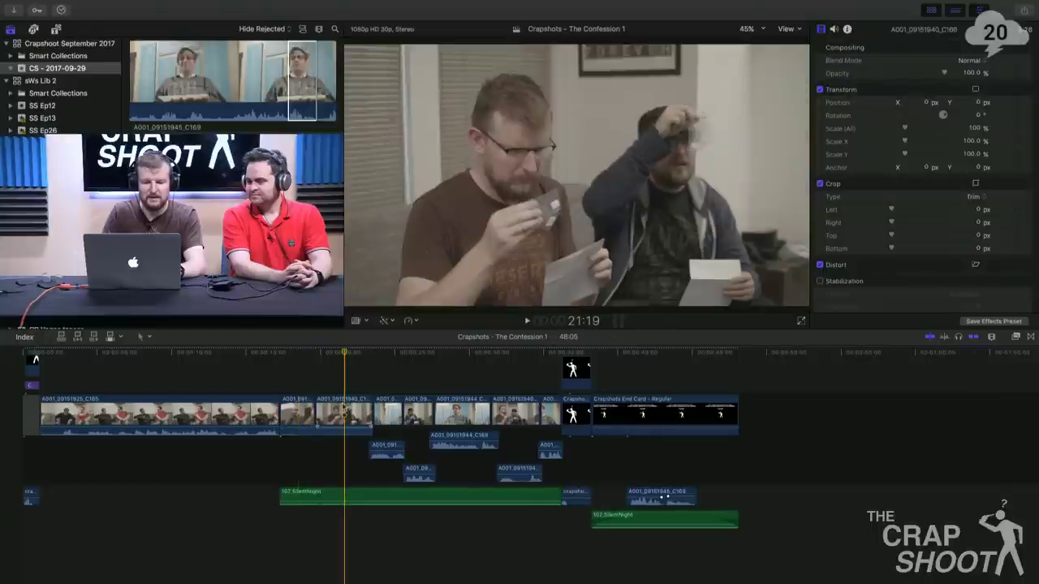
{"action": "left_click", "coordinate": [343, 408]}
{"action": "key", "text": "super+shift+v"}
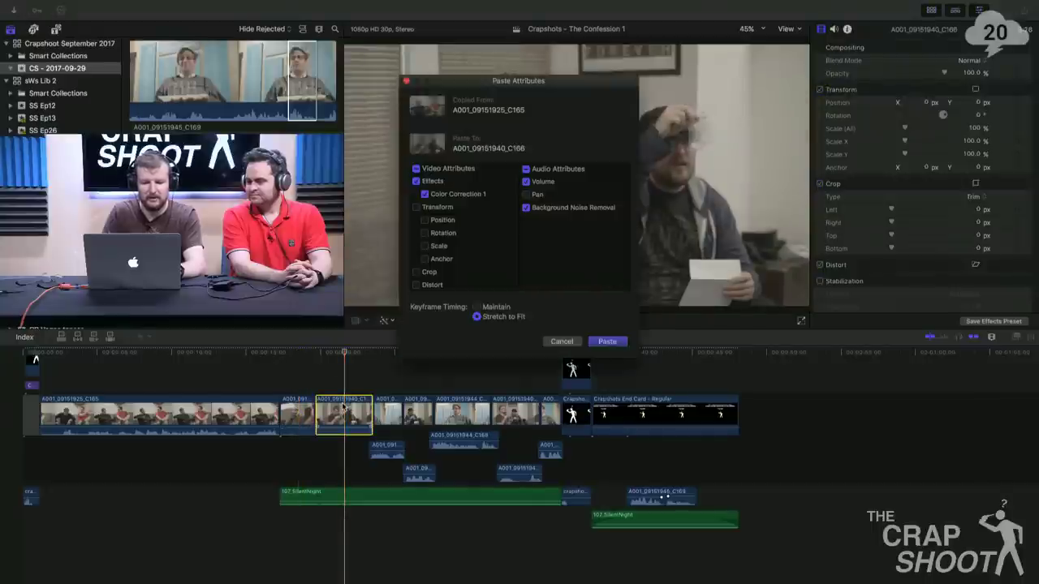
{"action": "left_click", "coordinate": [538, 210]}
{"action": "left_click", "coordinate": [607, 341]}
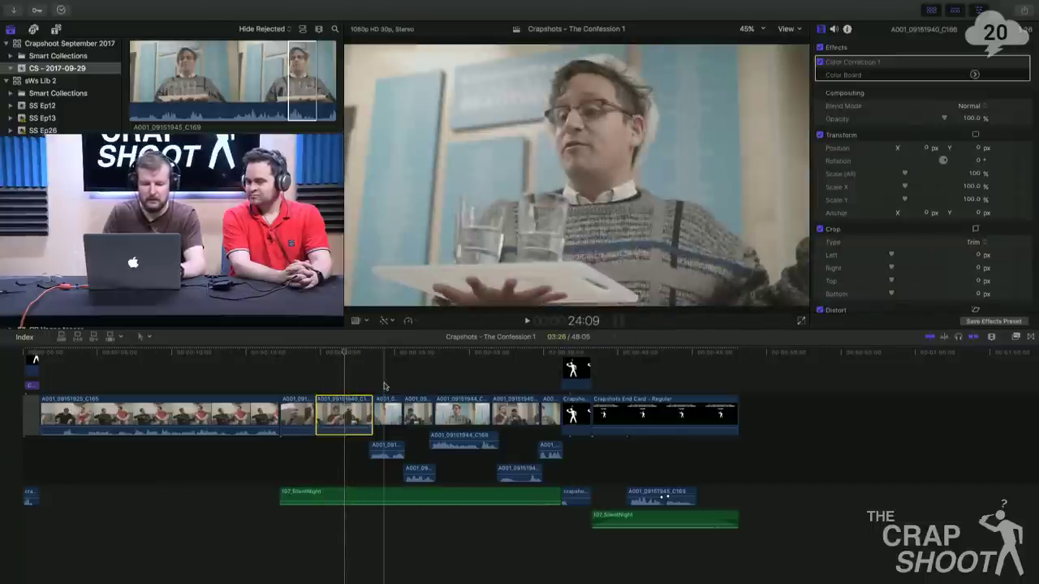
Paste the C166 clip's color correction onto the C167 paper close-up and the two remaining shots of the seated pair.
{"action": "left_click", "coordinate": [384, 385]}
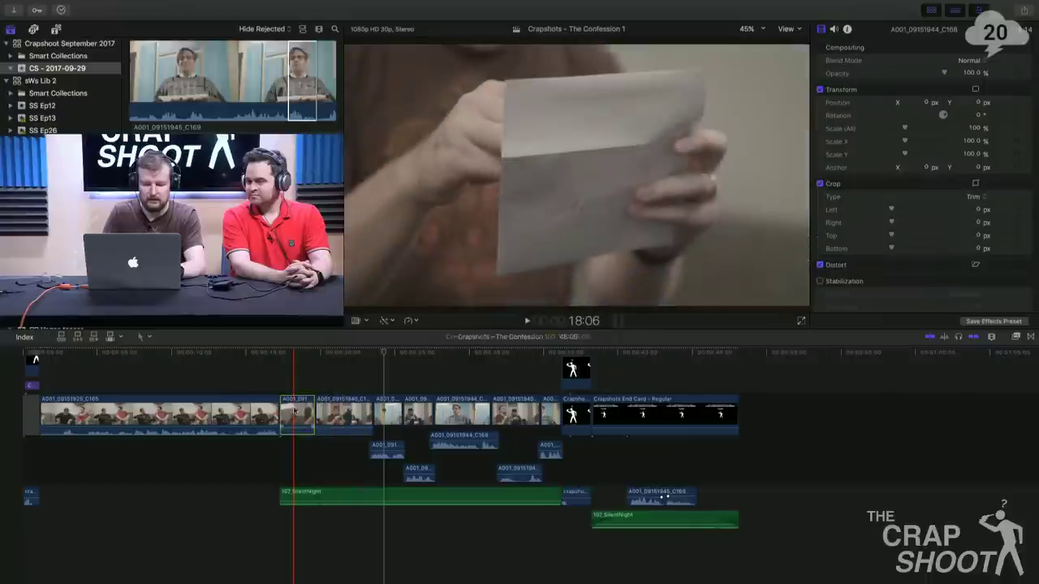
{"action": "left_click", "coordinate": [297, 414]}
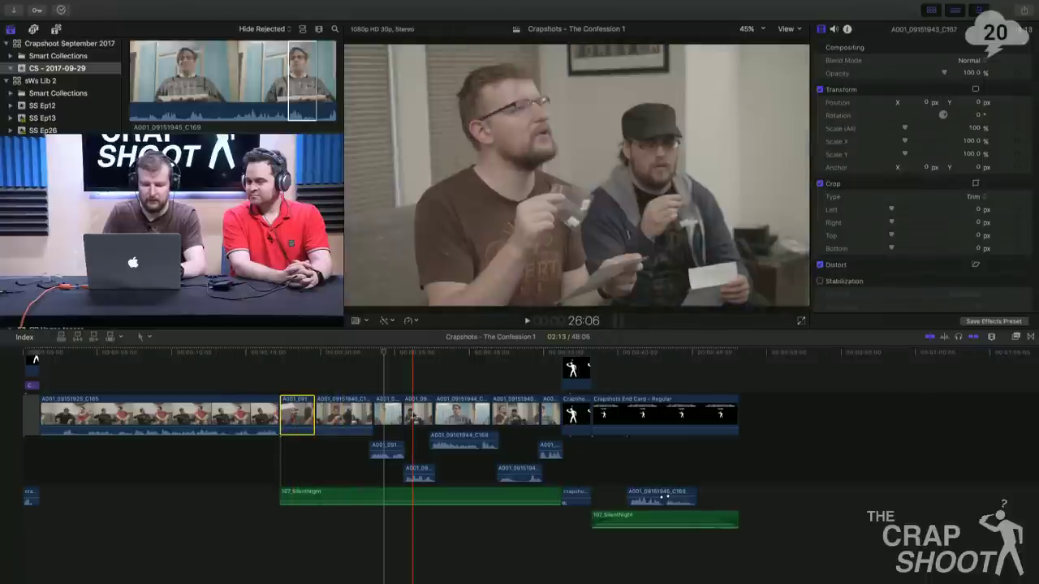
{"action": "left_click", "coordinate": [418, 414], "text": "super"}
{"action": "left_click", "coordinate": [515, 414], "text": "super"}
{"action": "key", "text": "shift+super+v"}
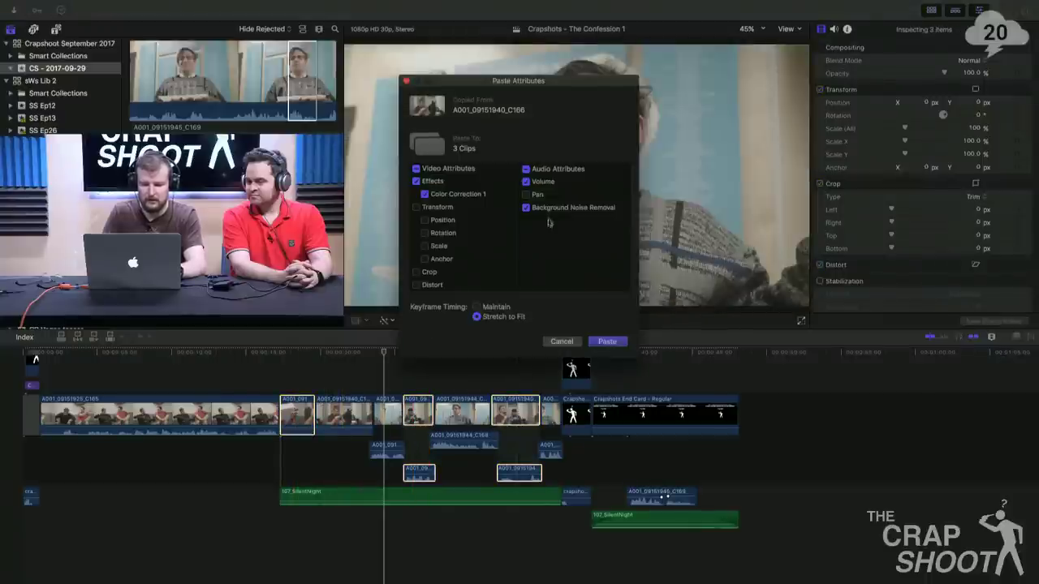
{"action": "key", "text": "Return"}
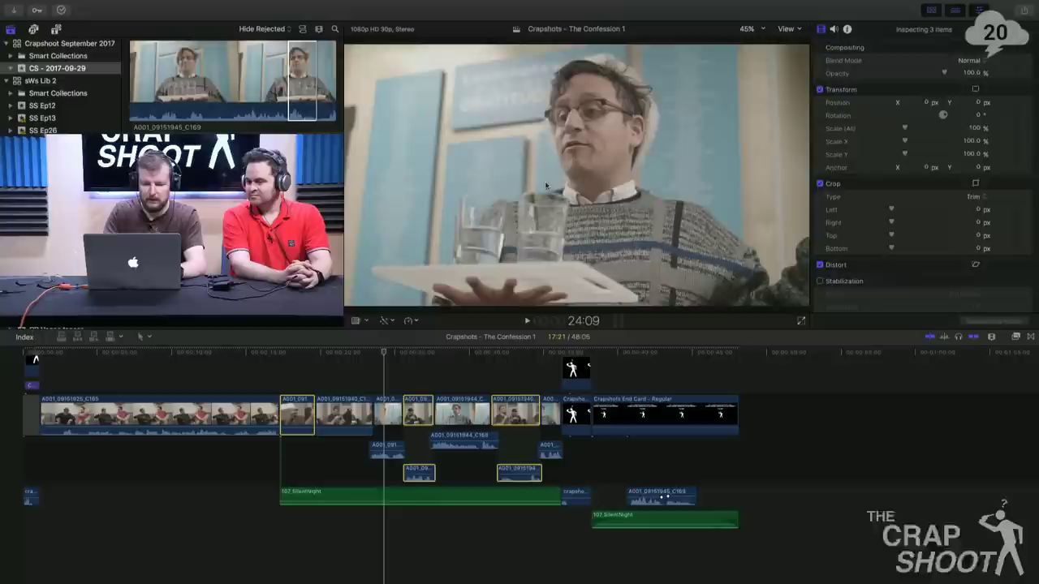
Paste the same color correction onto the first A001_09151944_C168 tray shot.
{"action": "left_click", "coordinate": [390, 374]}
{"action": "left_click", "coordinate": [463, 413]}
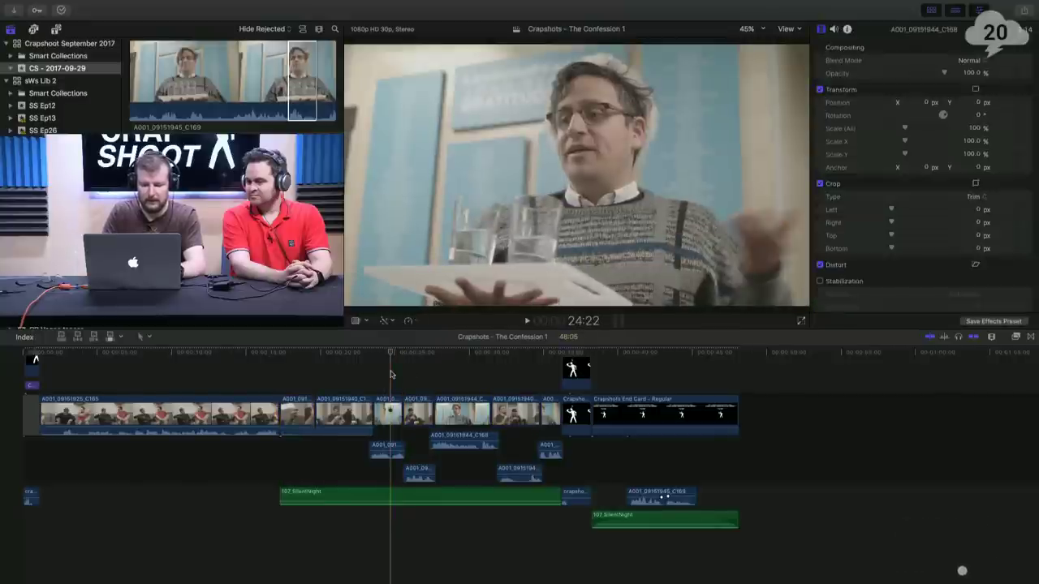
{"action": "key", "text": "shift+super+v"}
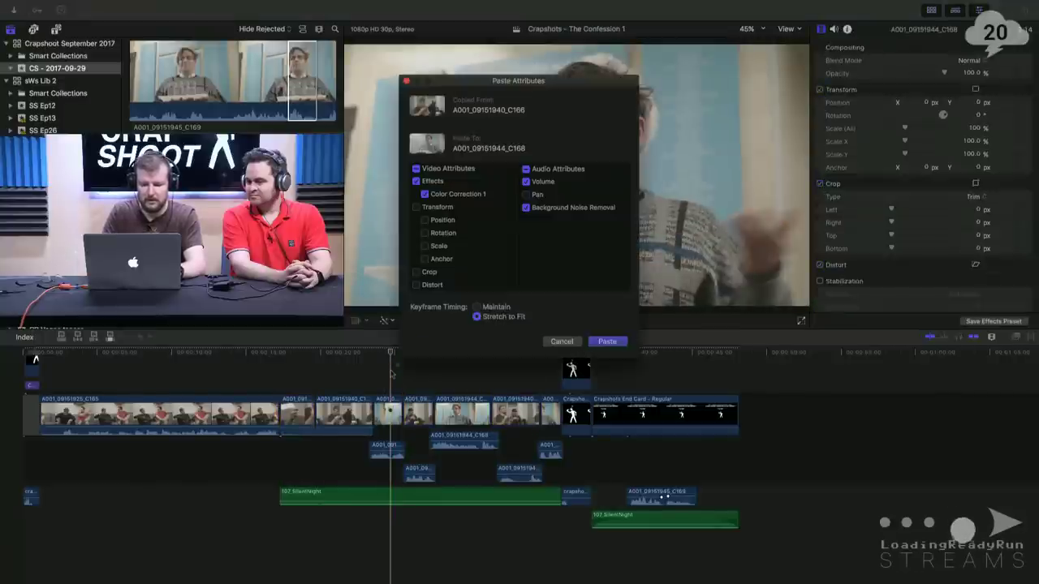
{"action": "left_click", "coordinate": [540, 170]}
{"action": "key", "text": "Return"}
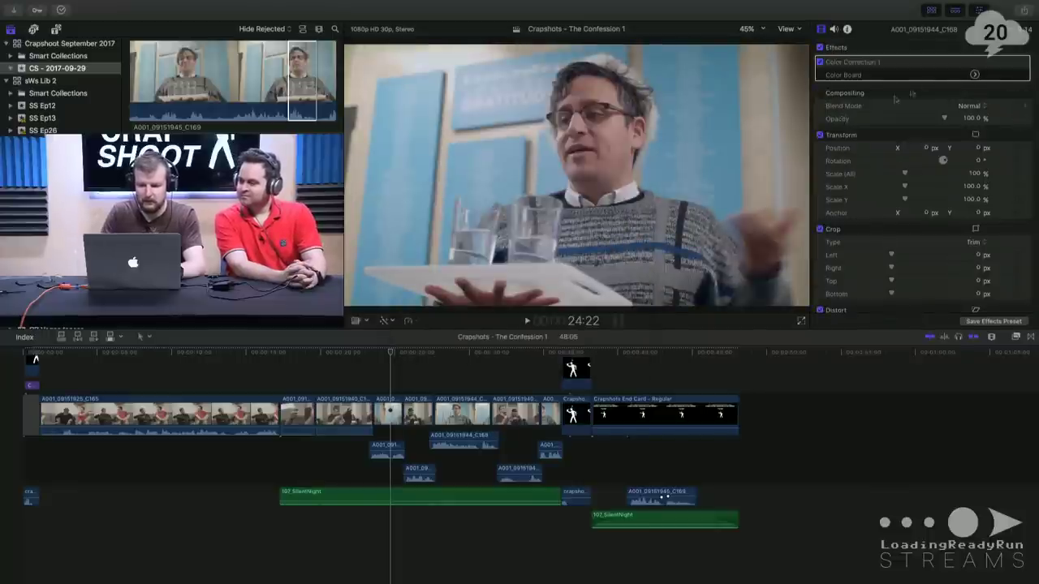
Set the first C168 tray shot's exposure to -7% highlights and 7% midtones.
{"action": "left_click", "coordinate": [974, 74]}
{"action": "left_click", "coordinate": [986, 46]}
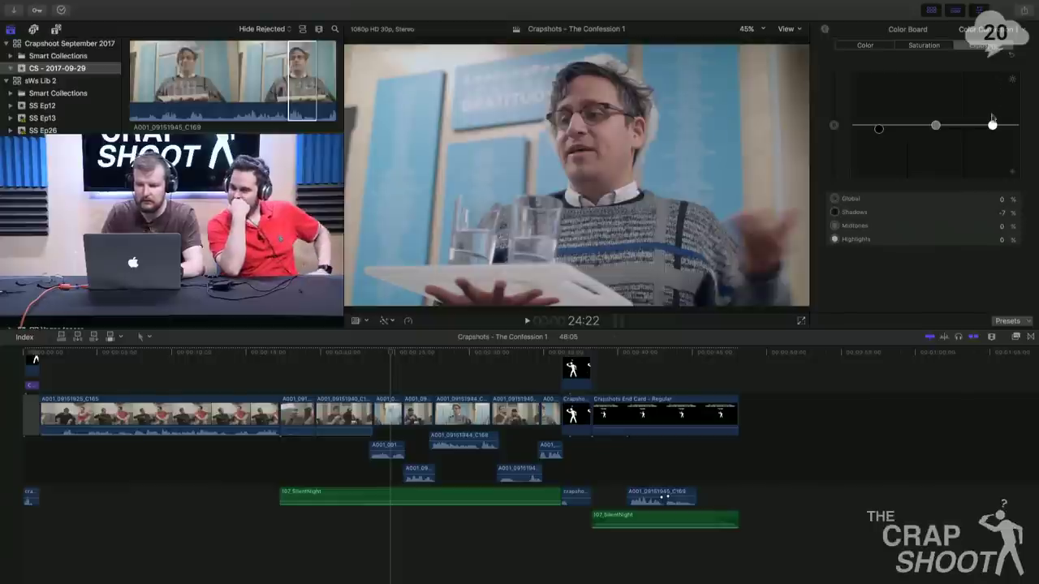
{"action": "left_click_drag", "start_coordinate": [992, 125], "coordinate": [937, 122]}
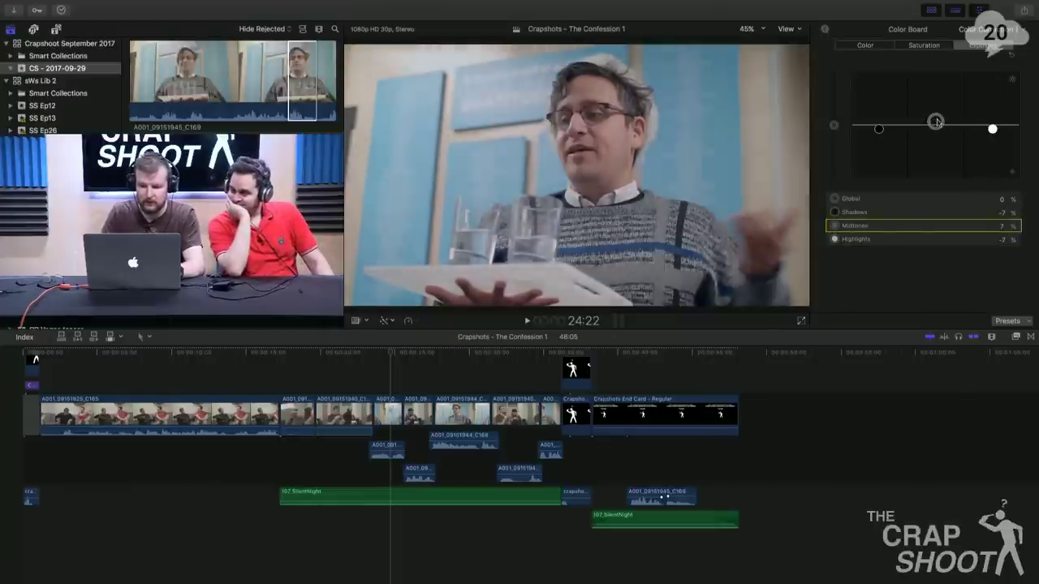
Paste the first C168 shot's adjusted color correction onto the other two tray shots and play the edit from the beginning.
{"action": "left_click", "coordinate": [388, 409]}
{"action": "left_click", "coordinate": [460, 407]}
{"action": "left_click", "coordinate": [550, 412], "text": "super"}
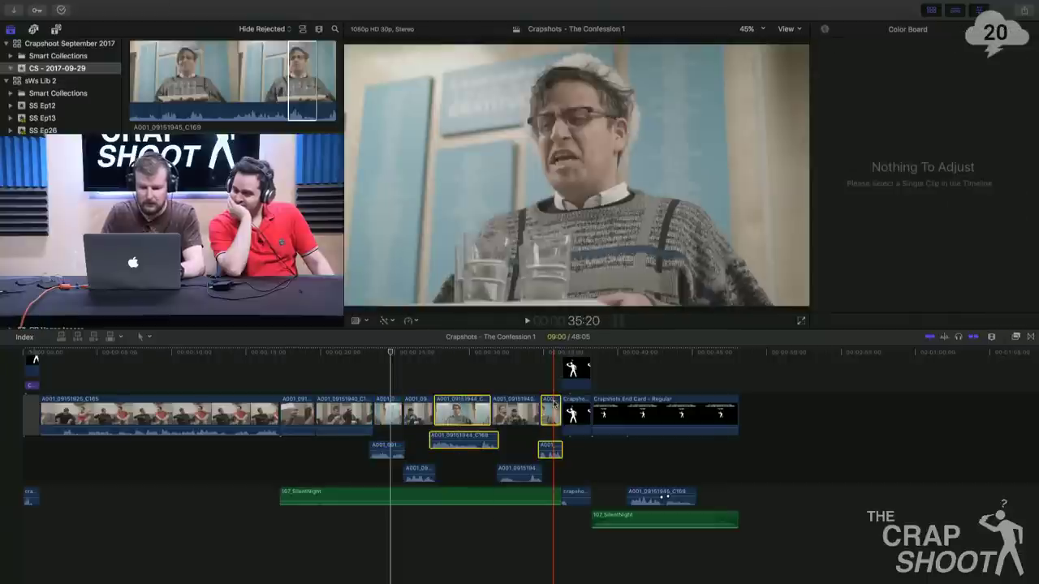
{"action": "key", "text": "shift+super+v"}
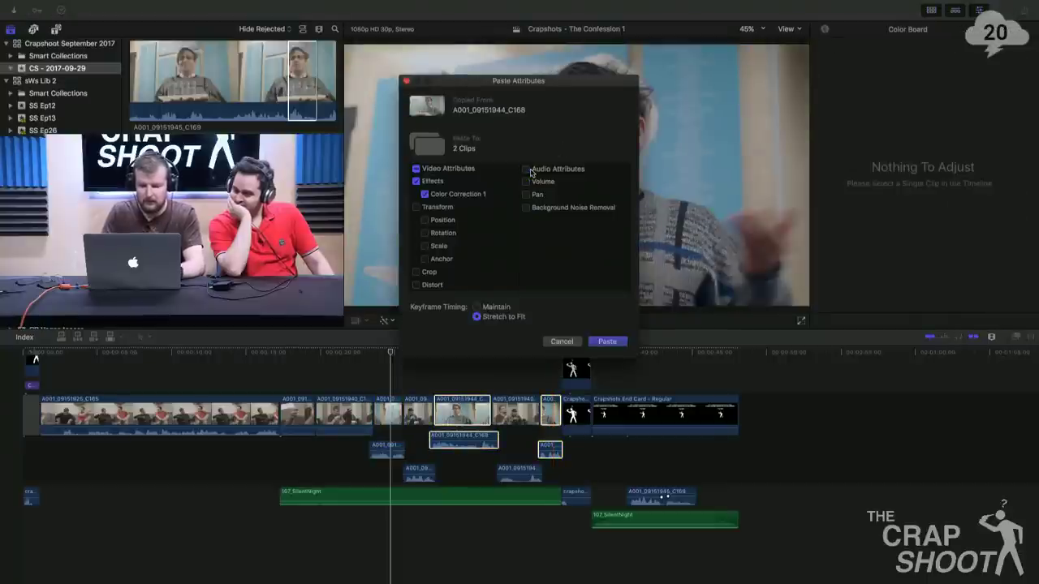
{"action": "key", "text": "Return"}
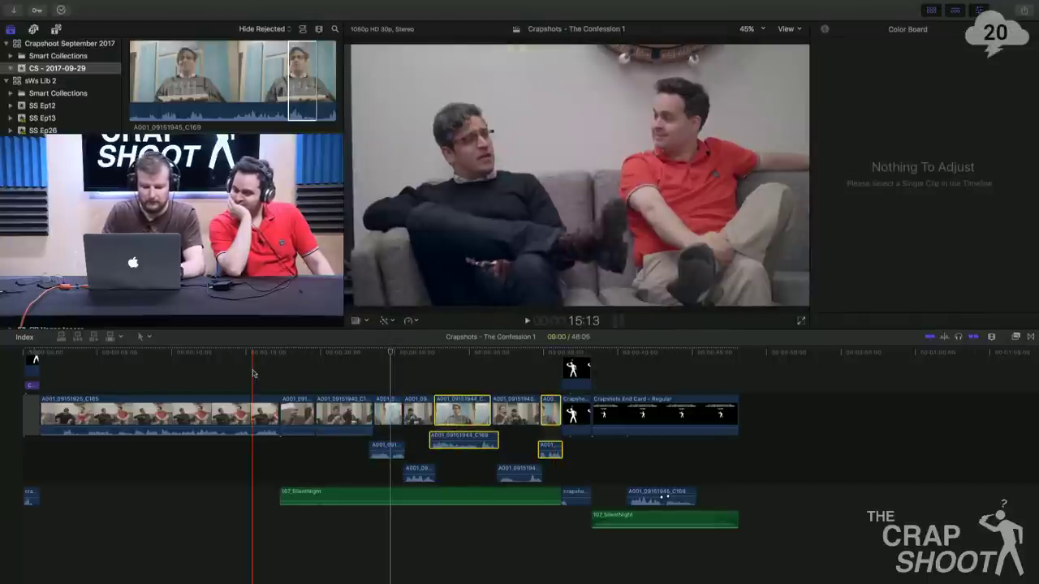
{"action": "key", "text": "Home"}
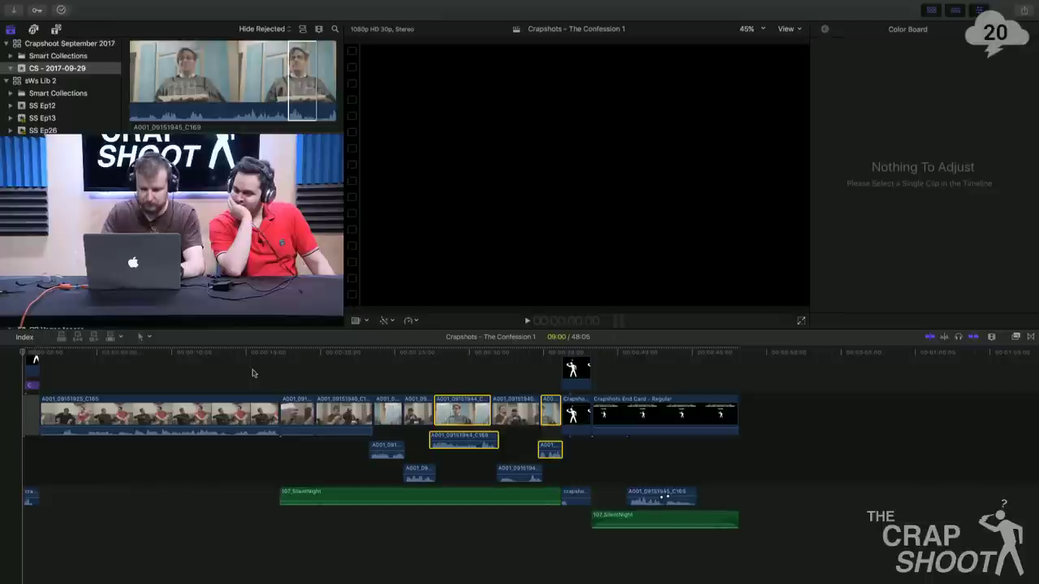
{"action": "key", "text": "space"}
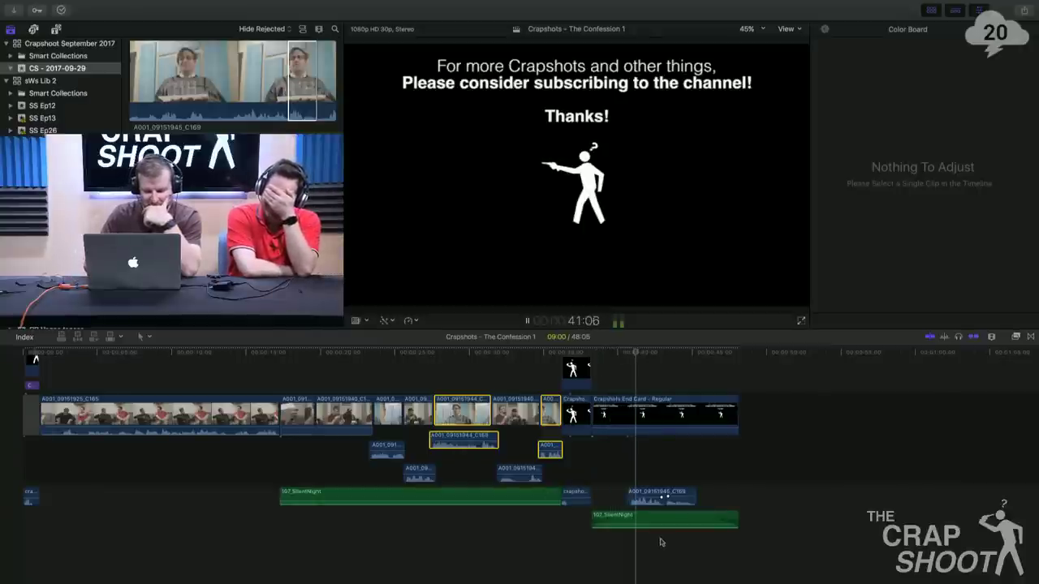
Add a fade-in to the start of the Silent Night music under the end card.
{"action": "left_click_drag", "start_coordinate": [595, 519], "coordinate": [626, 520]}
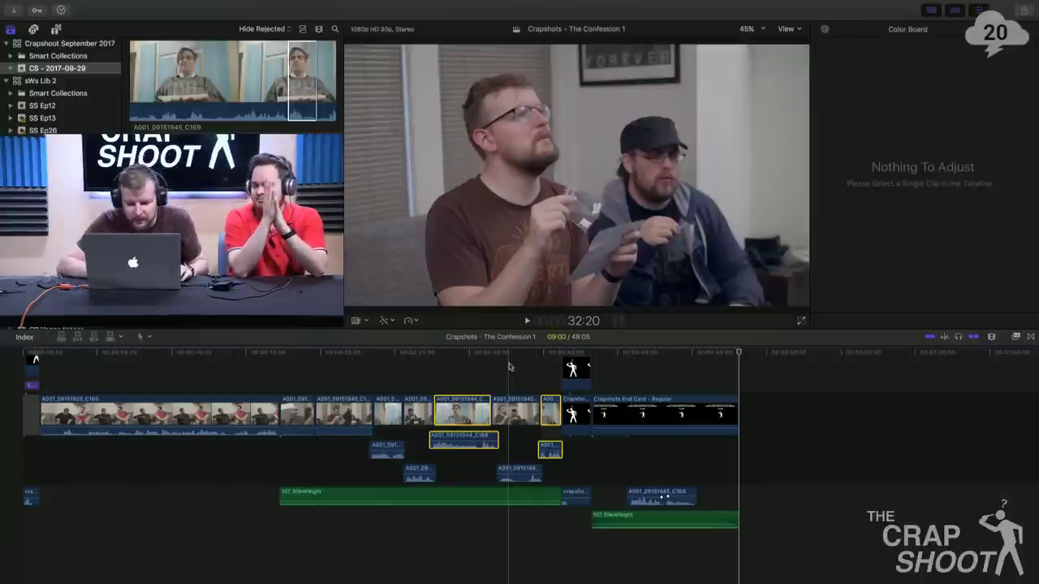
Play back the sketch's final shots and part of the opening couch shot to review their color correction.
{"action": "left_click", "coordinate": [470, 365]}
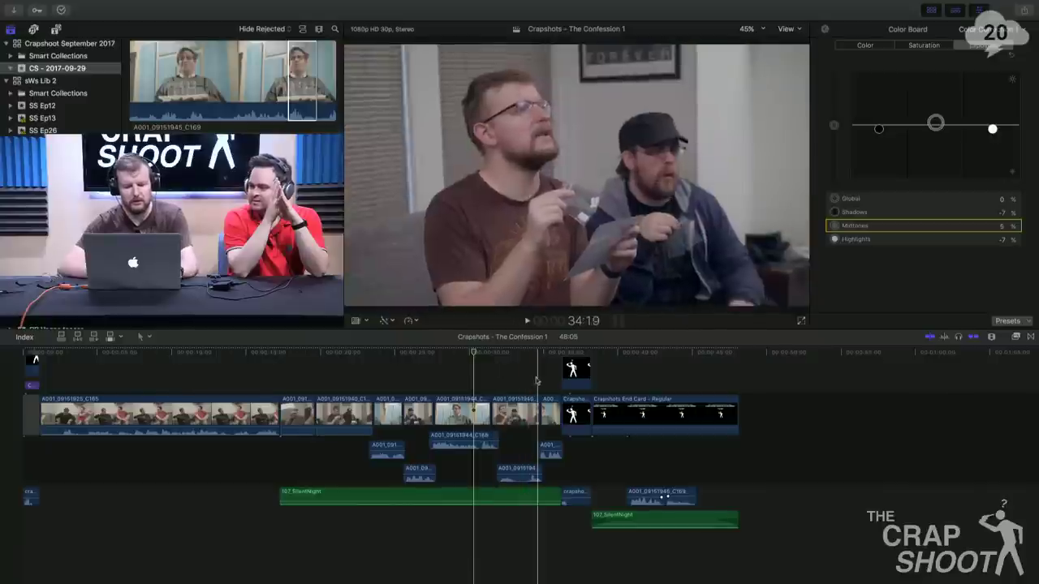
{"action": "key", "text": "space"}
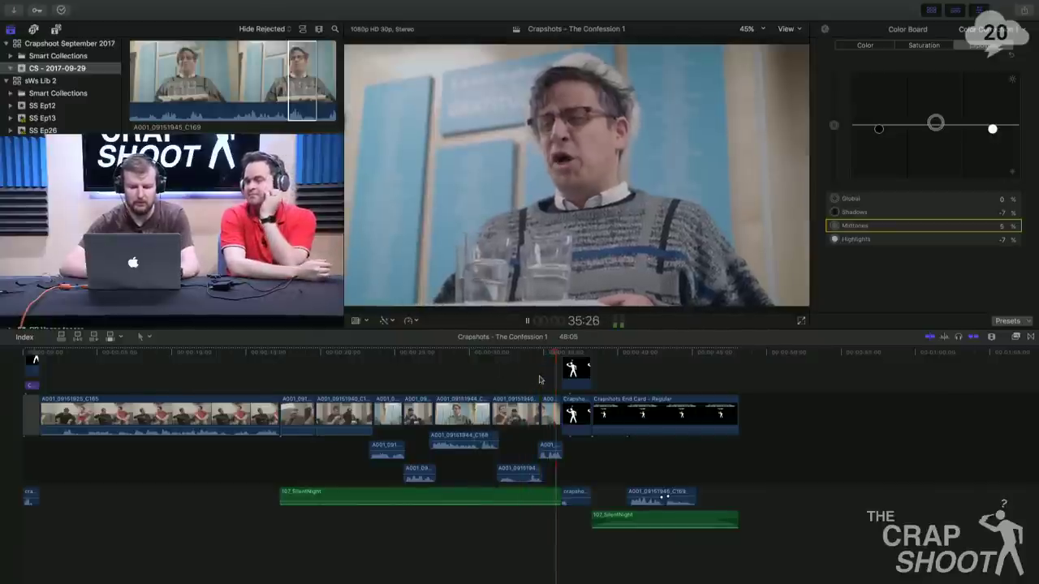
{"action": "key", "text": "space"}
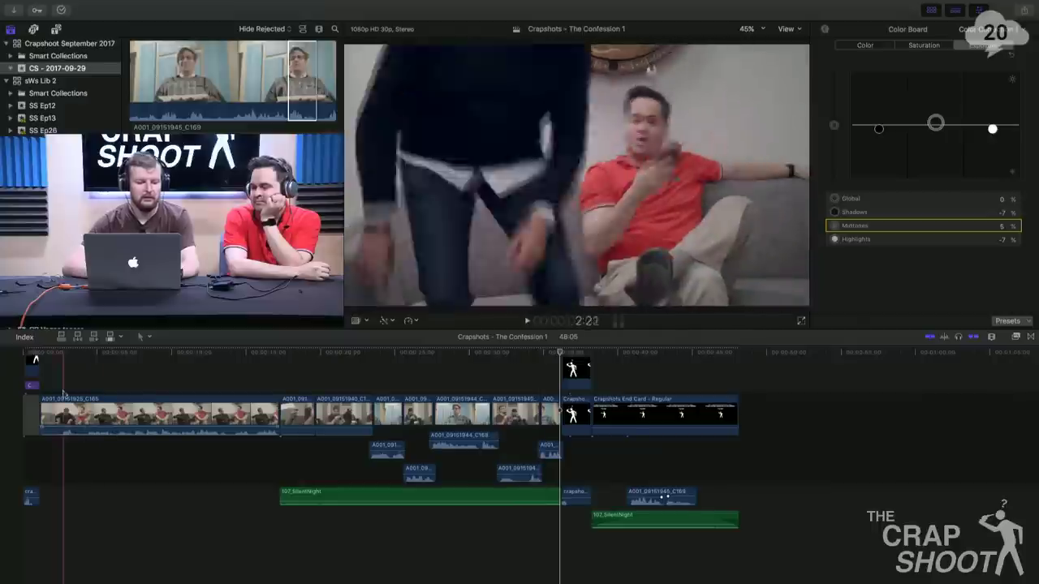
{"action": "key", "text": "space"}
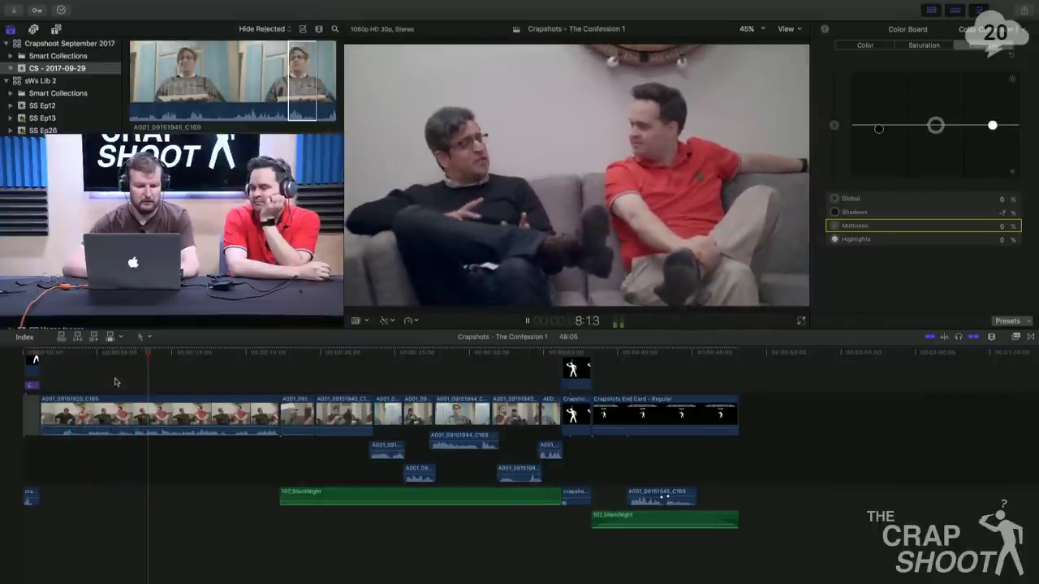
{"action": "key", "text": "space"}
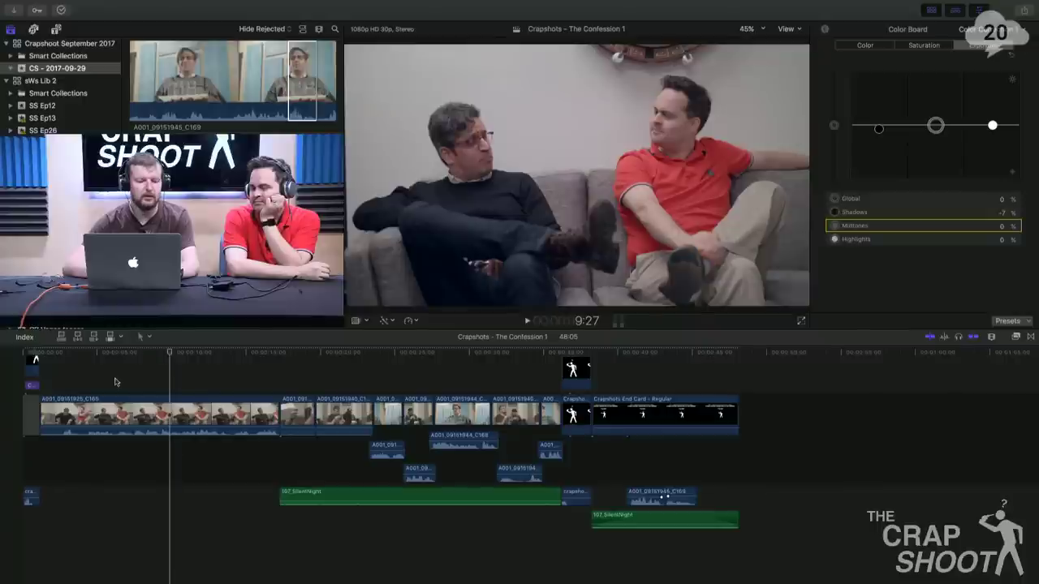